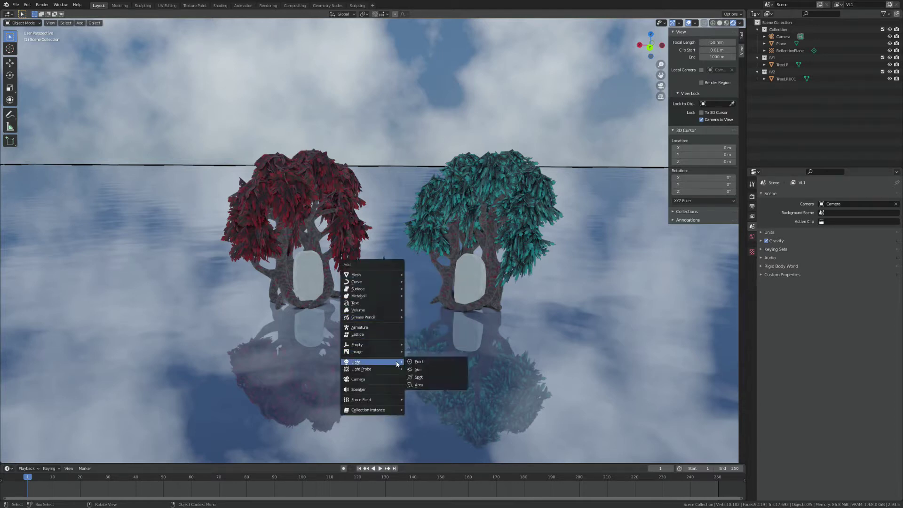
# Step: Add a point light between the two trees, raise it to about 1.3 m and increase its power to about 31.7 W
pyautogui.click(414, 362)
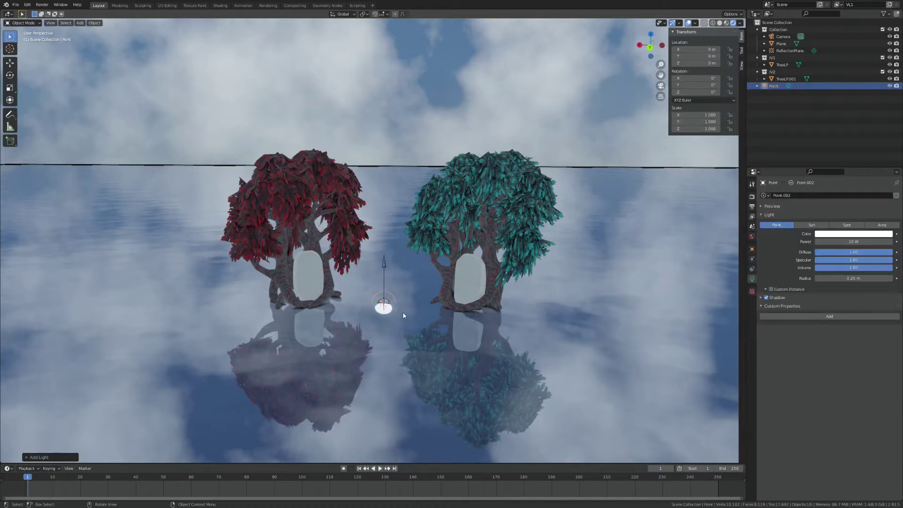
pyautogui.press('g')
pyautogui.press('z')
pyautogui.click(402, 251)
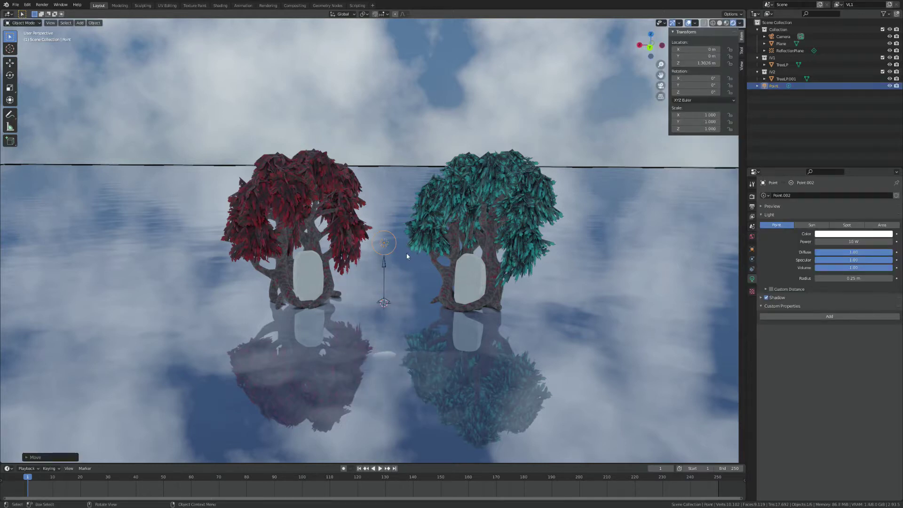
pyautogui.moveTo(832, 241); pyautogui.dragTo(861, 241)
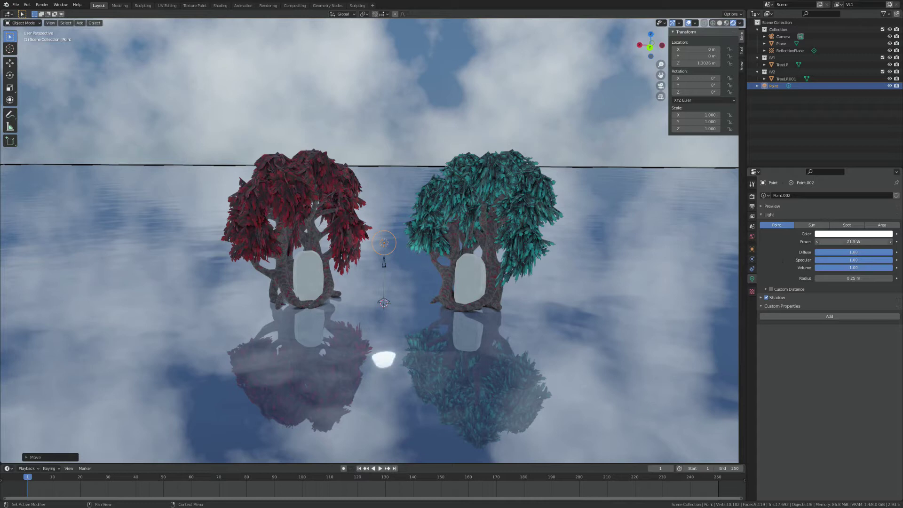
# Step: Move the point light over to the teal tree and back to the gap between the trees
pyautogui.moveTo(384, 269); pyautogui.dragTo(394, 293, button='middle')
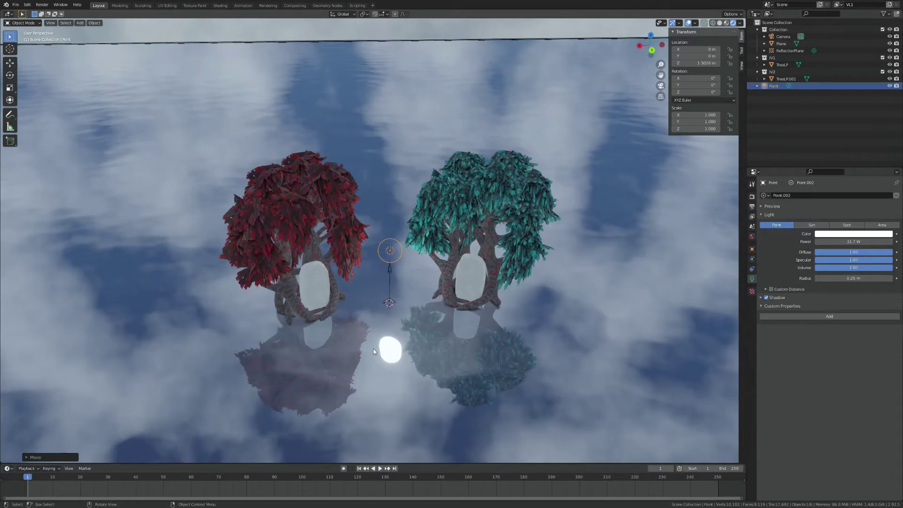
pyautogui.moveTo(386, 343); pyautogui.dragTo(416, 303, button='middle')
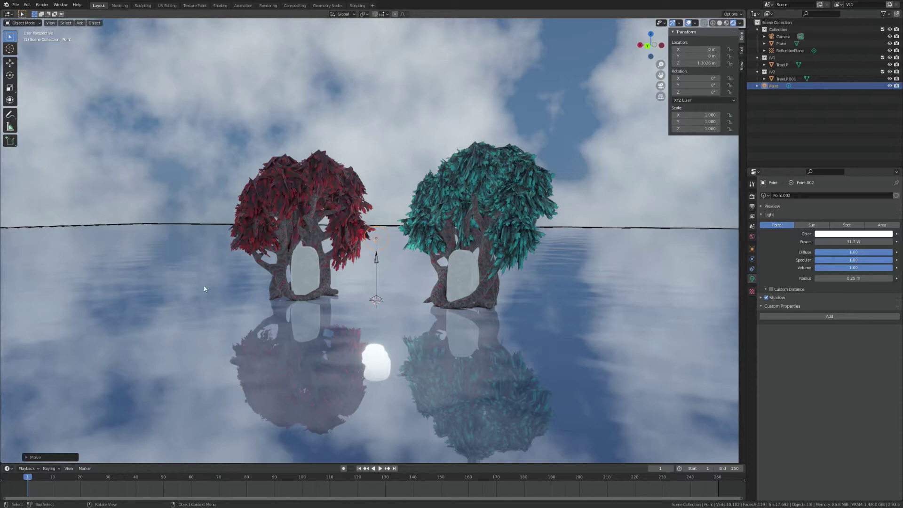
pyautogui.moveTo(424, 224); pyautogui.dragTo(423, 247, button='middle')
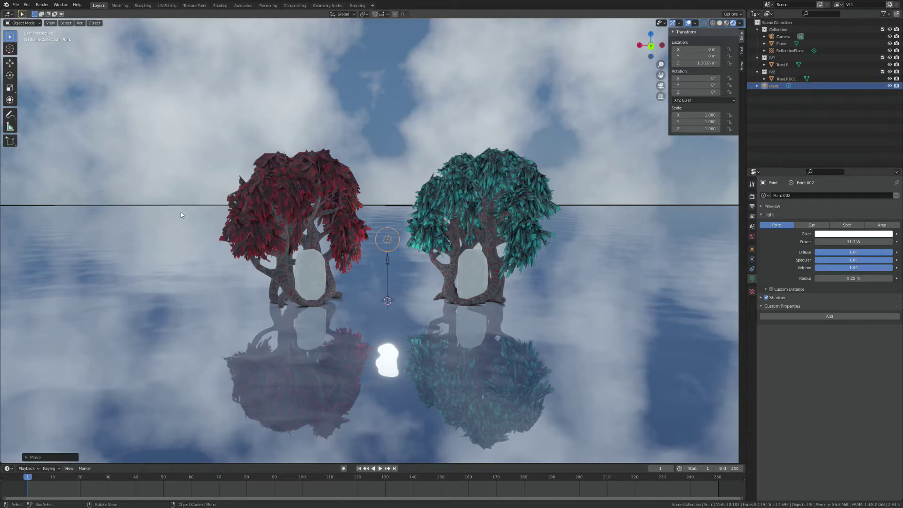
pyautogui.click(371, 206)
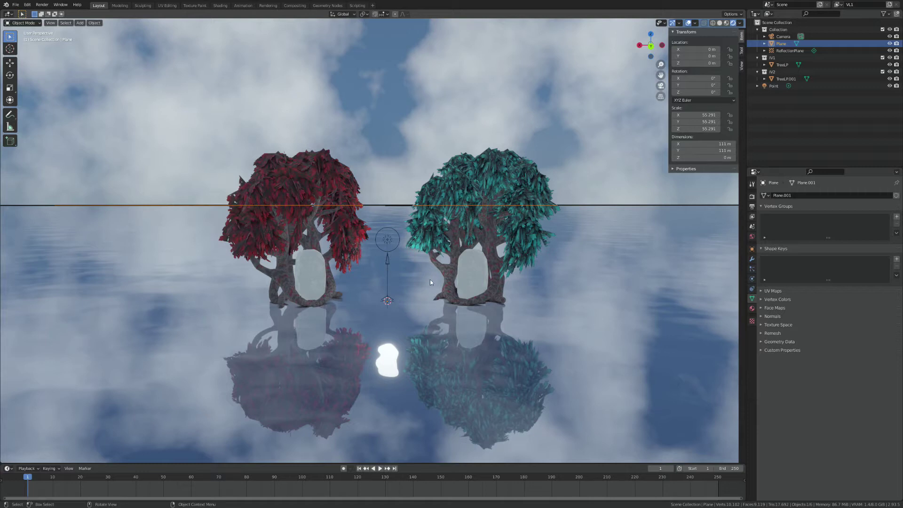
pyautogui.moveTo(397, 260)
pyautogui.mouseDown(button='middle')
pyautogui.moveTo(385, 277)
pyautogui.moveTo(373, 273)
pyautogui.moveTo(404, 275)
pyautogui.mouseUp(button='middle')
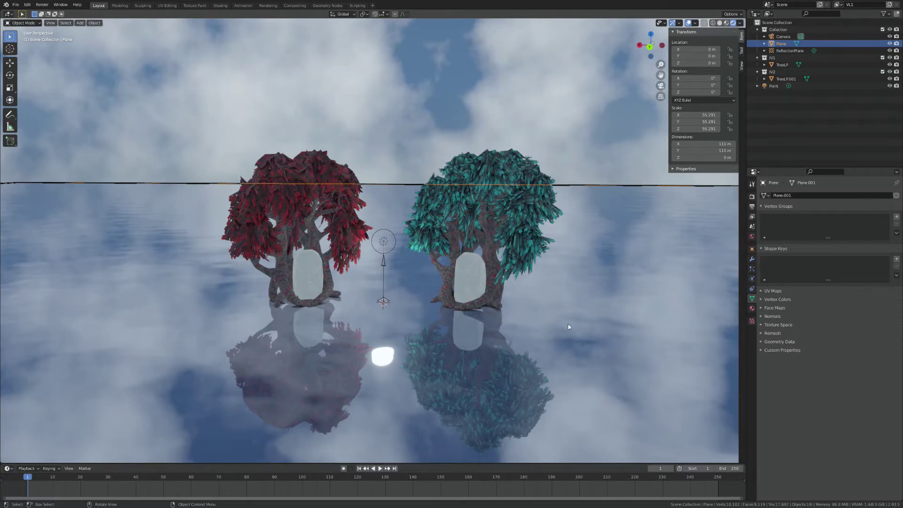
pyautogui.click(386, 243)
pyautogui.press('g')
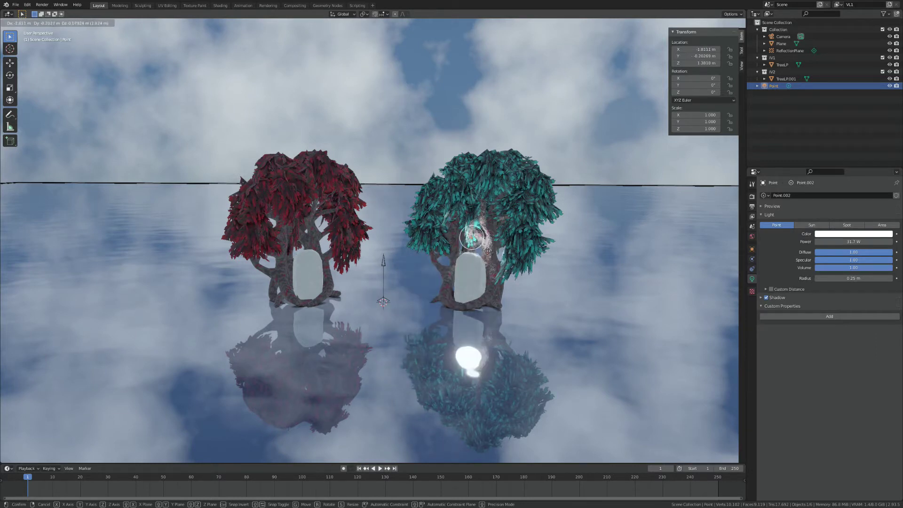
pyautogui.click(401, 258)
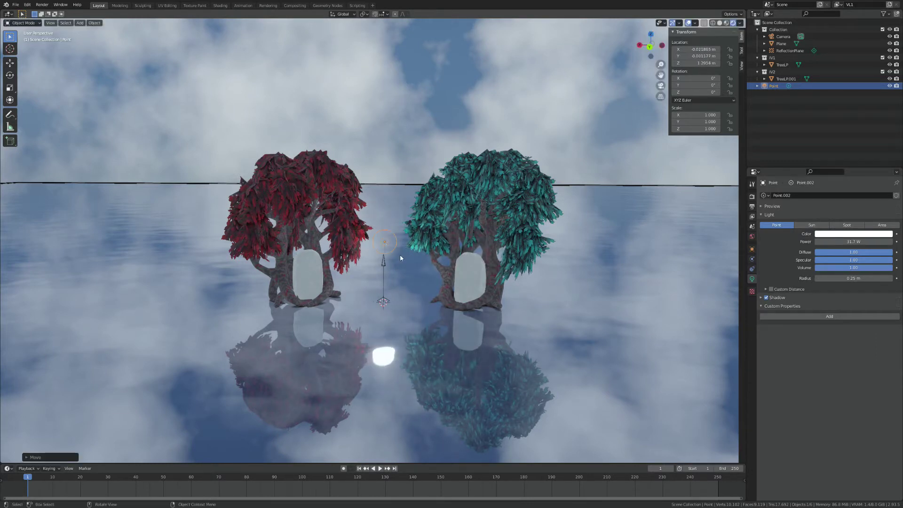
# Step: Move the point light above the outer side of the red tree, to about 3.2 m on X and 3.55 m on Z
pyautogui.moveTo(369, 298); pyautogui.dragTo(382, 338, button='middle')
pyautogui.scroll(1, 400, 291)
pyautogui.moveTo(379, 380); pyautogui.dragTo(406, 345, button='middle')
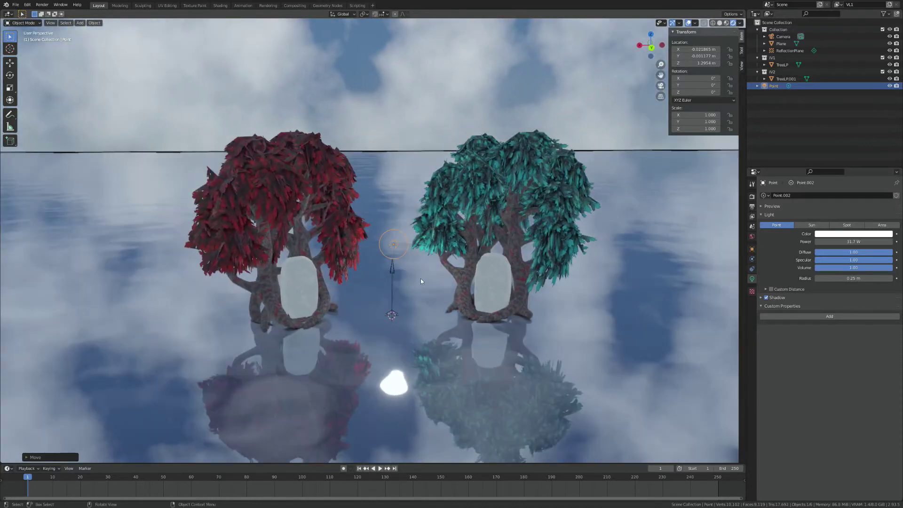
pyautogui.press('g')
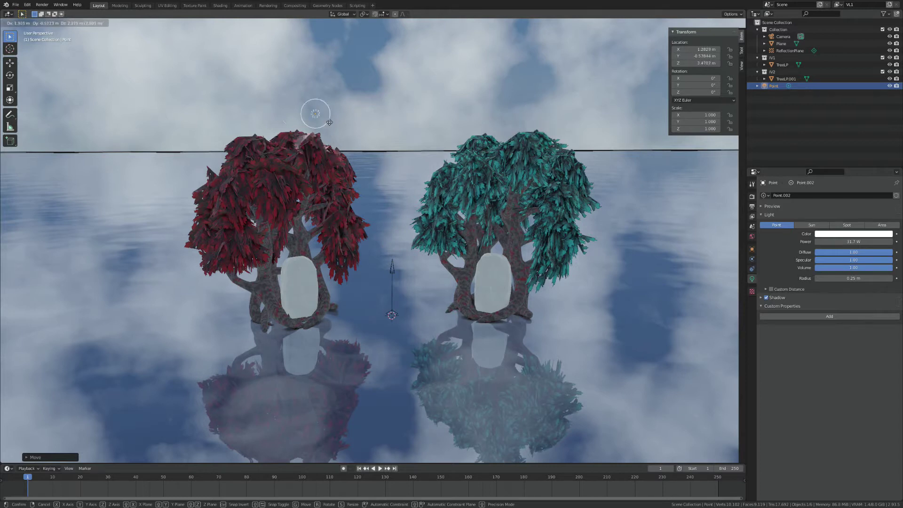
pyautogui.click(295, 116)
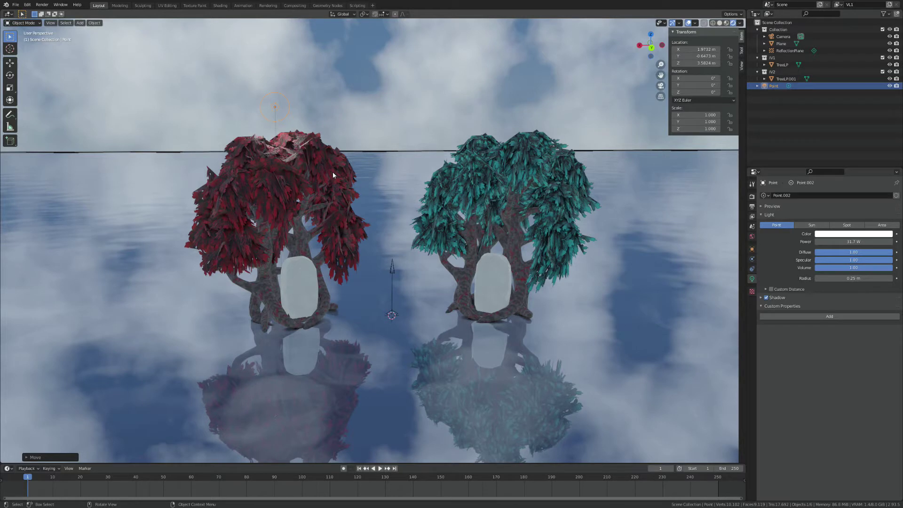
pyautogui.press('g')
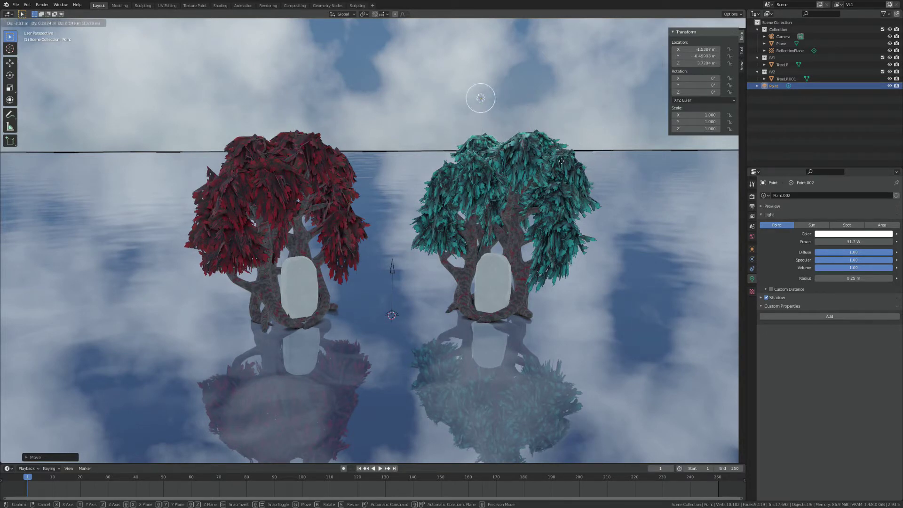
pyautogui.click(206, 109)
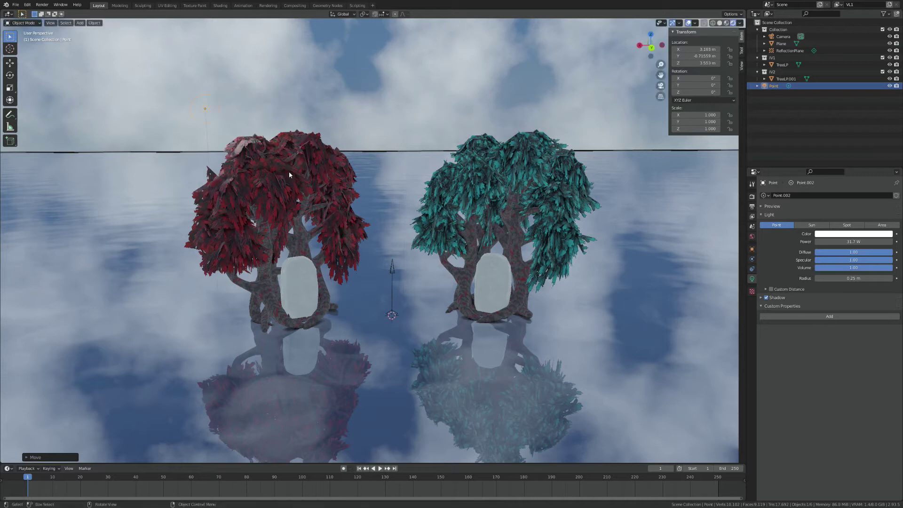
# Step: Move the point light back between the trees at a height of about 0.77 m and delete it
pyautogui.moveTo(394, 223); pyautogui.dragTo(409, 233, button='middle')
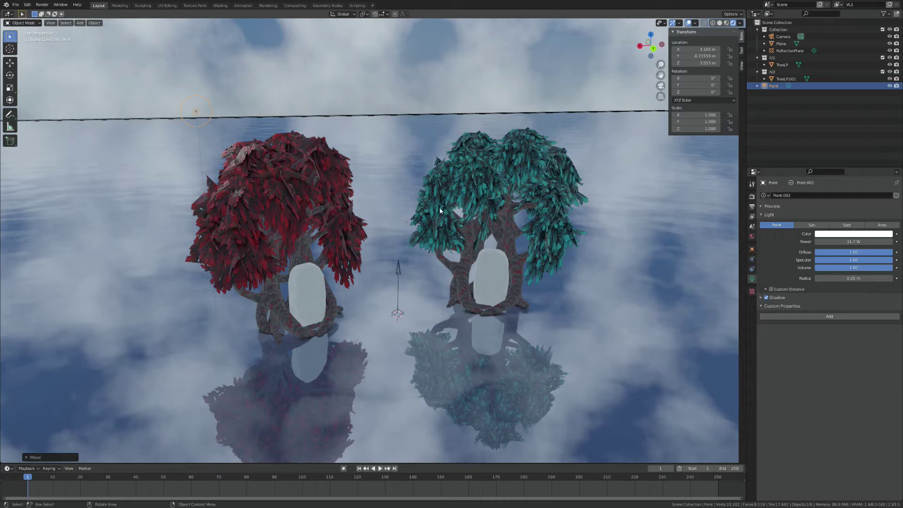
pyautogui.moveTo(358, 214)
pyautogui.mouseDown(button='middle')
pyautogui.moveTo(333, 218)
pyautogui.moveTo(397, 228)
pyautogui.moveTo(470, 220)
pyautogui.moveTo(374, 211)
pyautogui.mouseUp(button='middle')
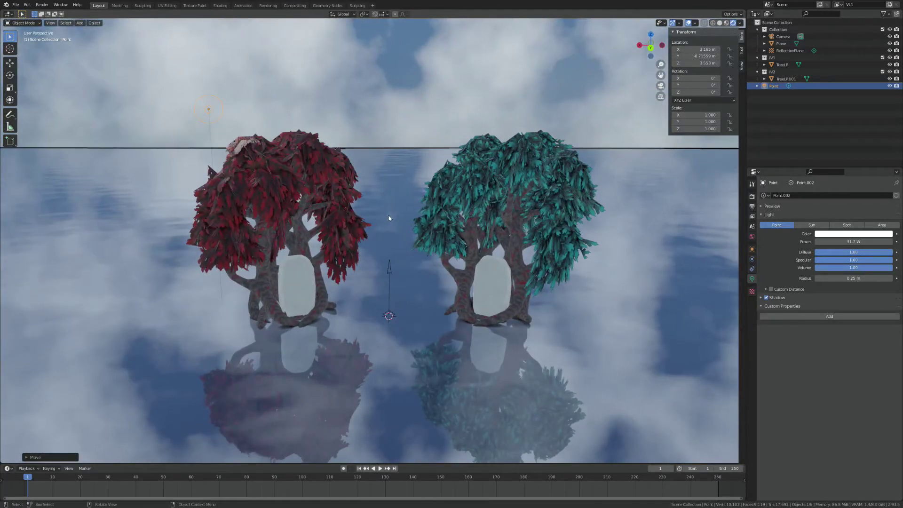
pyautogui.click(212, 110)
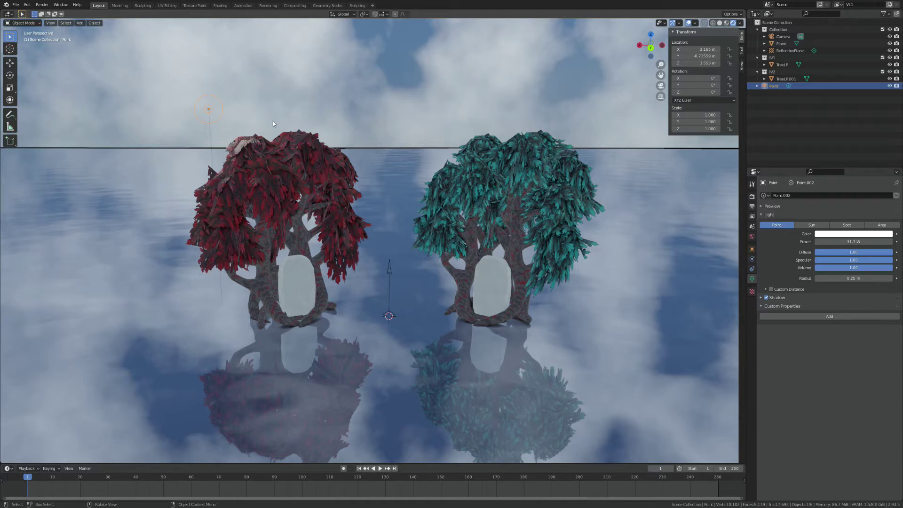
pyautogui.press('g')
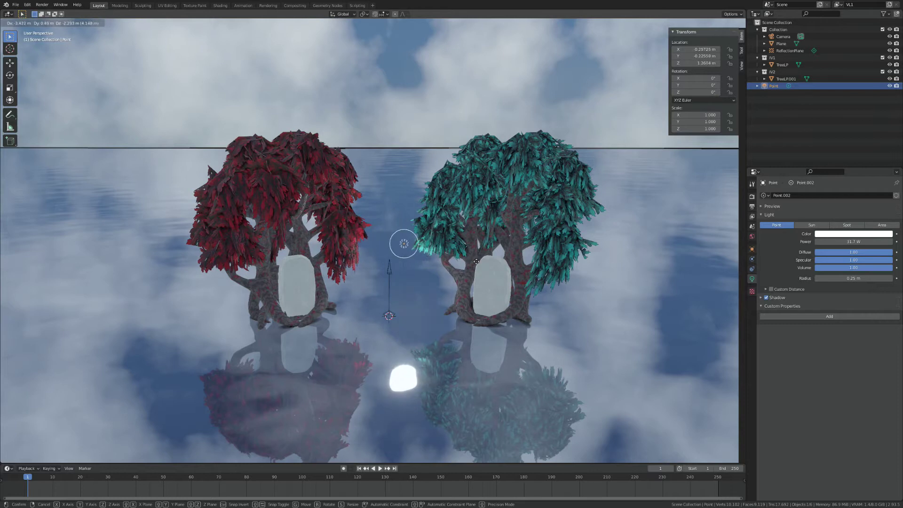
pyautogui.click(428, 269)
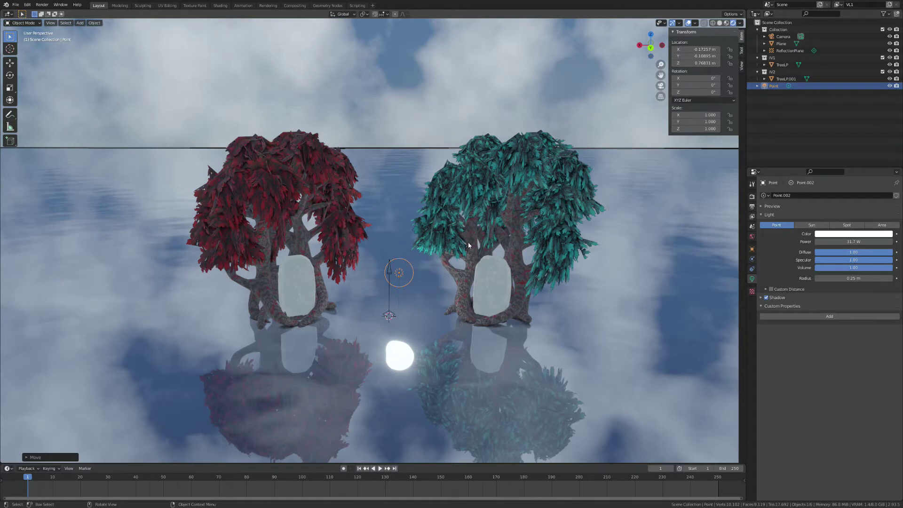
pyautogui.press('Delete')
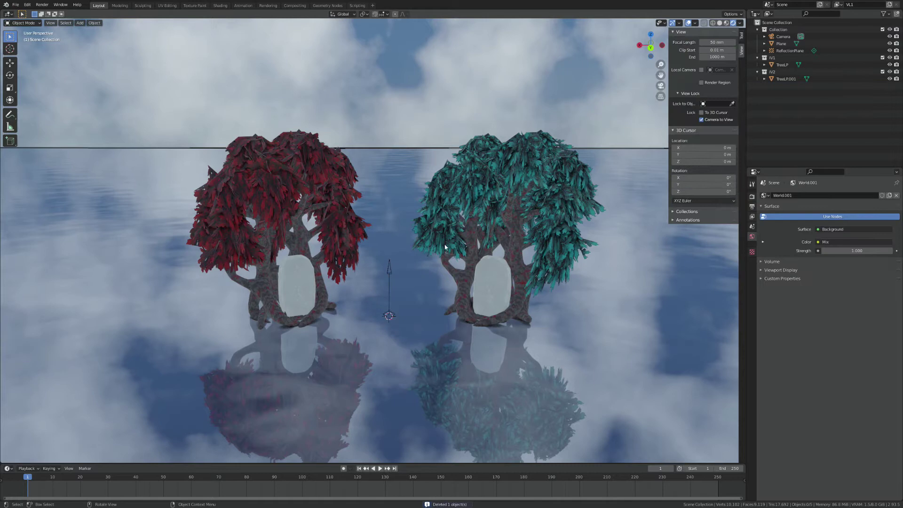
# Step: Add an irradiance volume light probe between the trees and raise it along Z to about 1.58 m
pyautogui.hotkey('shift', 'a')
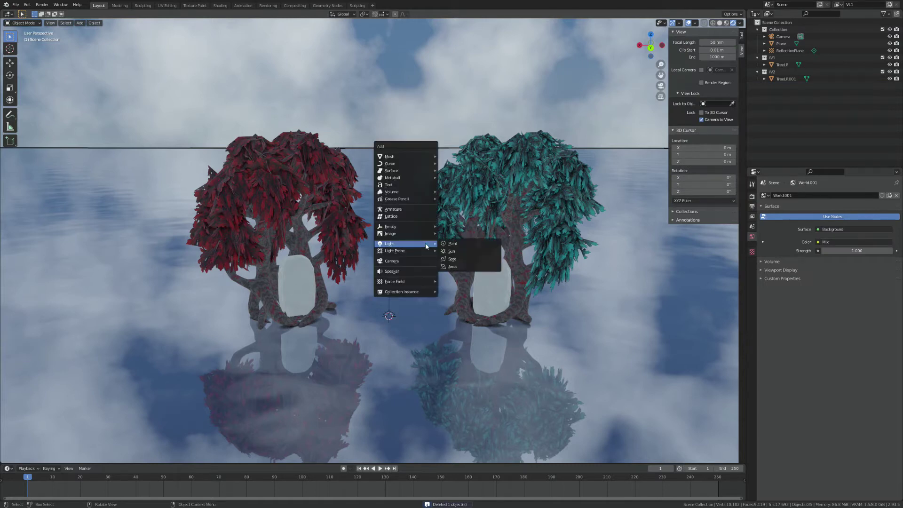
pyautogui.moveTo(426, 251)
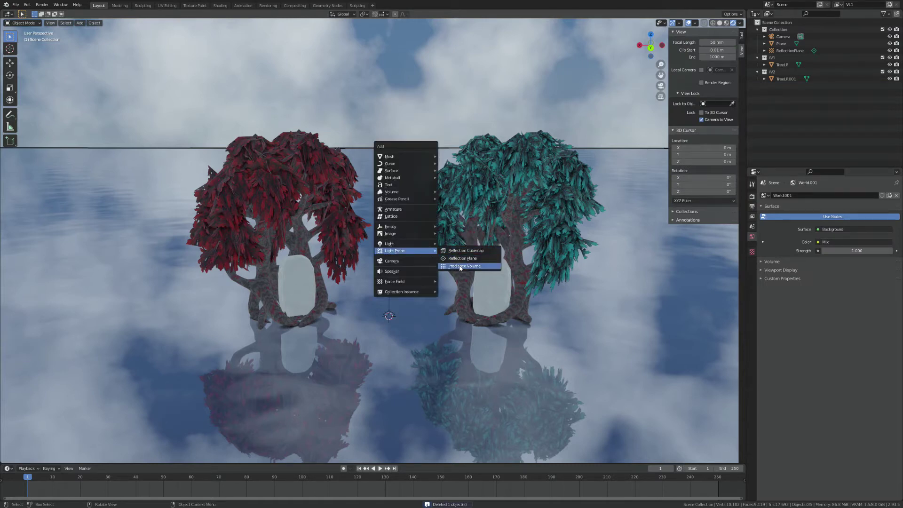
pyautogui.click(454, 267)
pyautogui.press('g')
pyautogui.press('z')
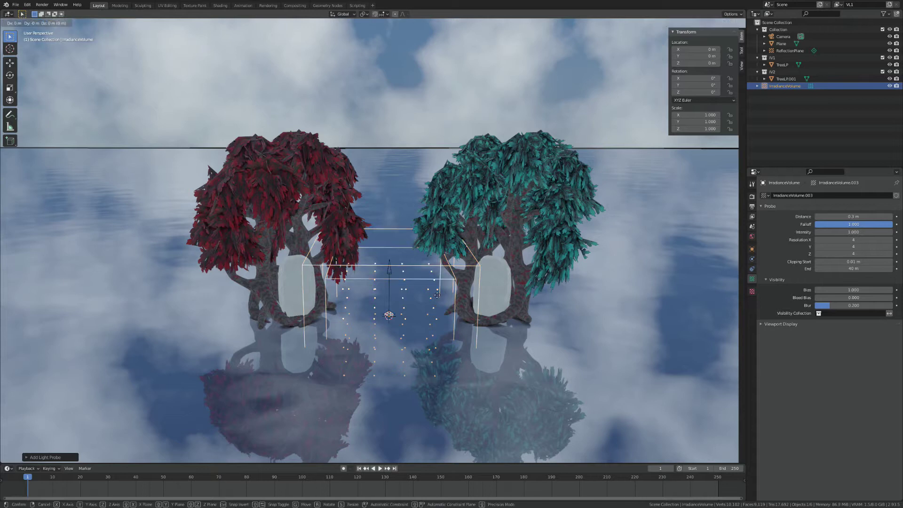
pyautogui.click(435, 212)
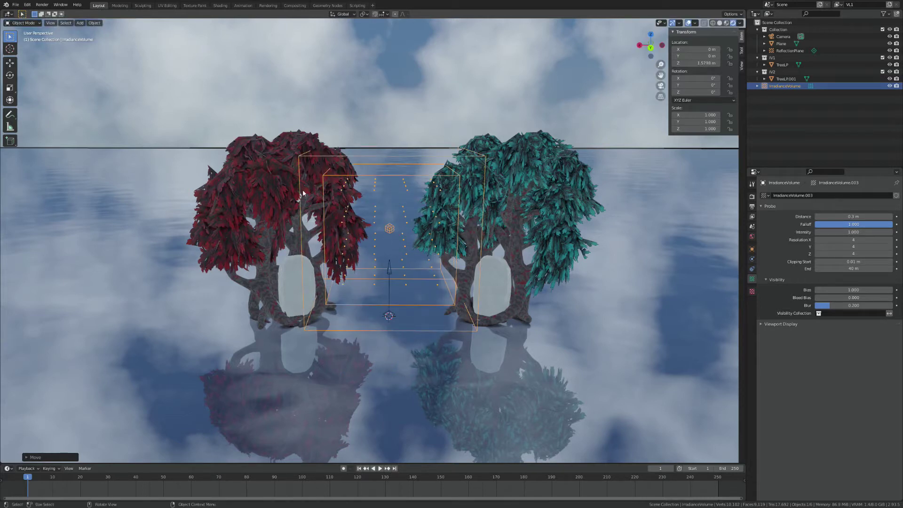
# Step: Set the irradiance volume's distance to 0 m
pyautogui.click(853, 216)
pyautogui.write('0')
pyautogui.press('Return')
# Step: Move the irradiance volume along X over the red tree, to about 1.79 m, and scale it up to about 1.44
pyautogui.press('g')
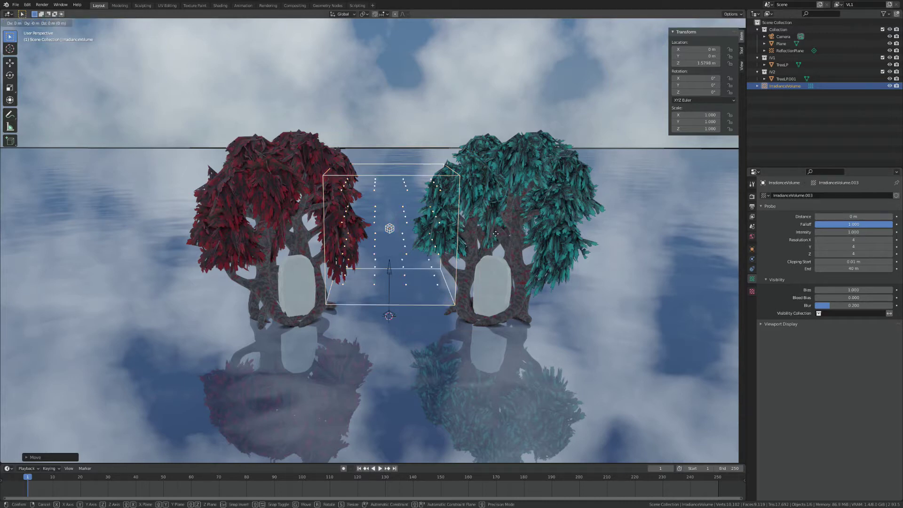
pyautogui.press('x')
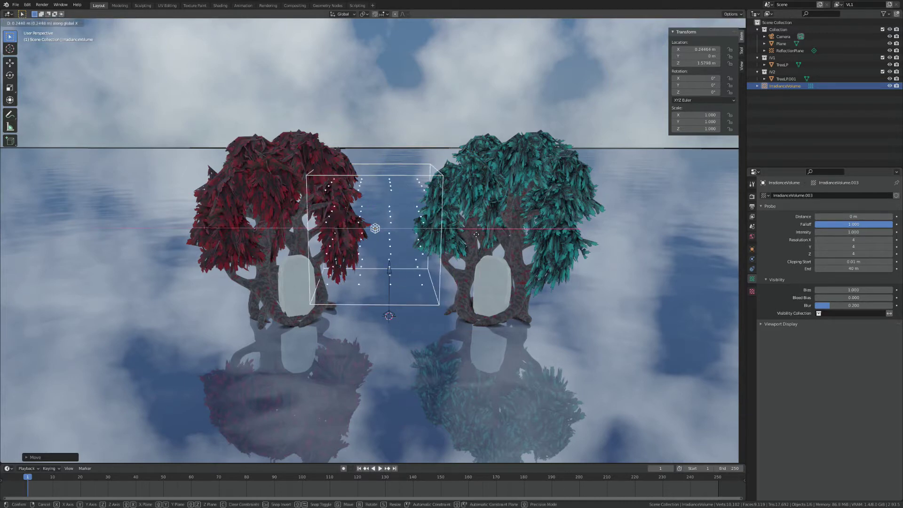
pyautogui.click(391, 230)
pyautogui.press('s')
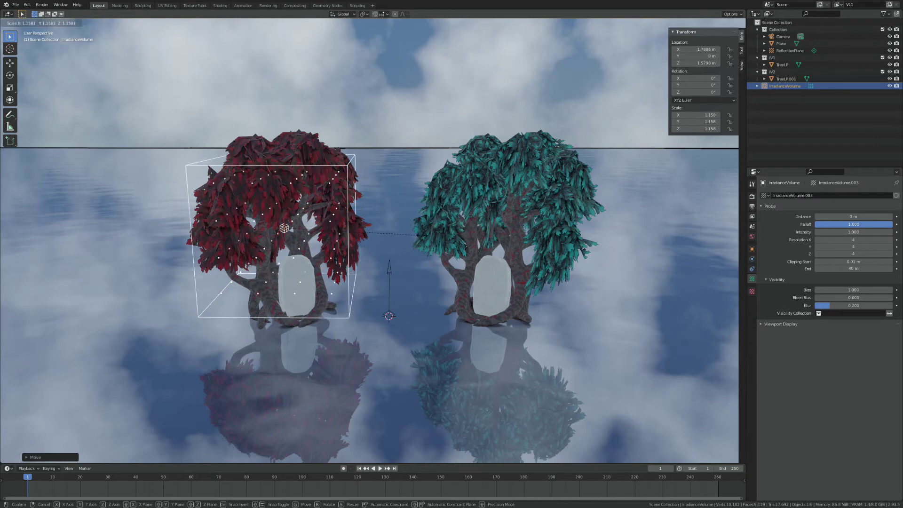
pyautogui.press('Return')
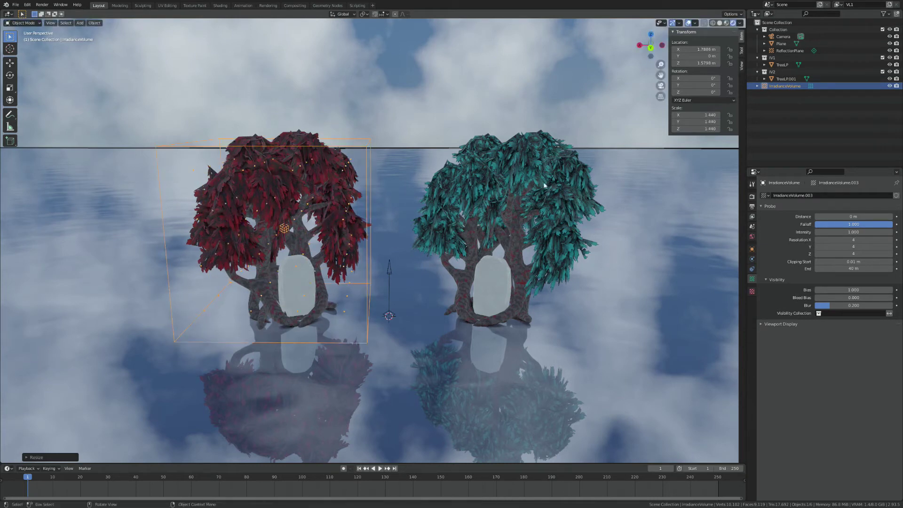
# Step: In the right orthographic view, fit the irradiance volume around the red tree at about -0.37 m on Y and 1.71 m on Z
pyautogui.click(640, 49)
pyautogui.scroll(2, 473, 246)
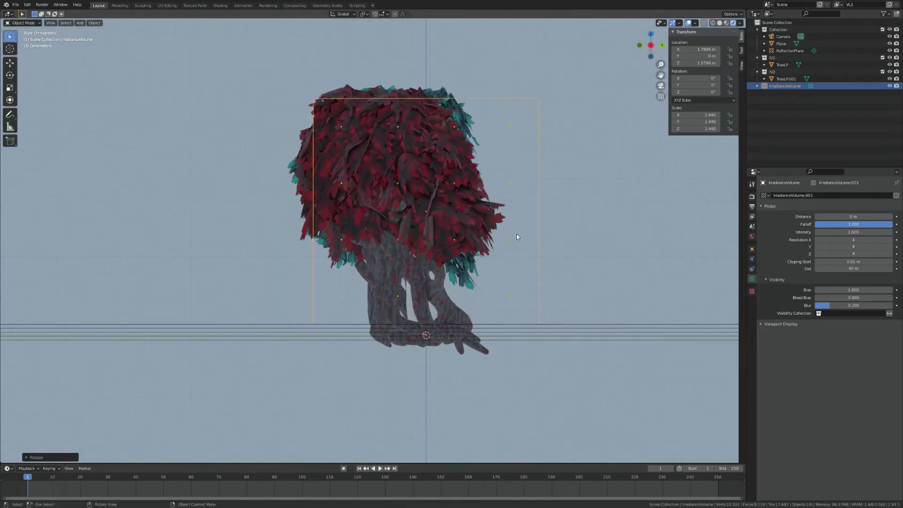
pyautogui.press('g')
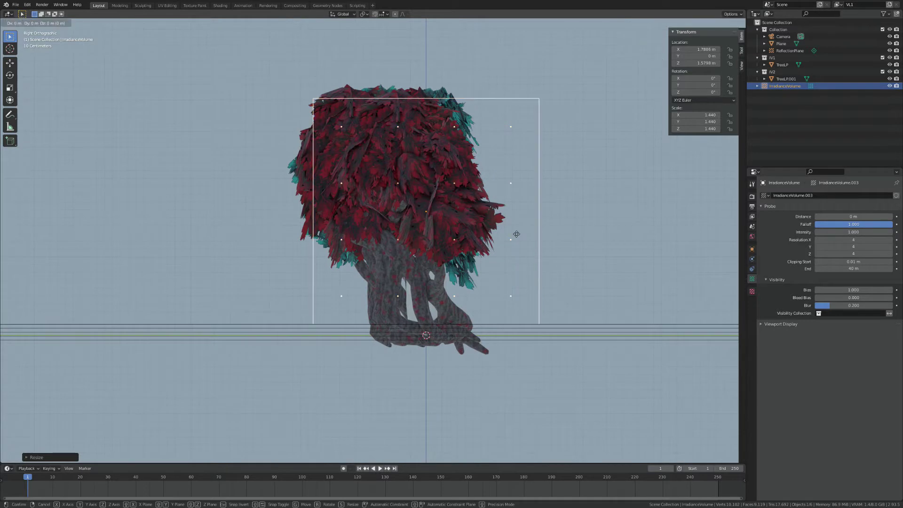
pyautogui.click(499, 234)
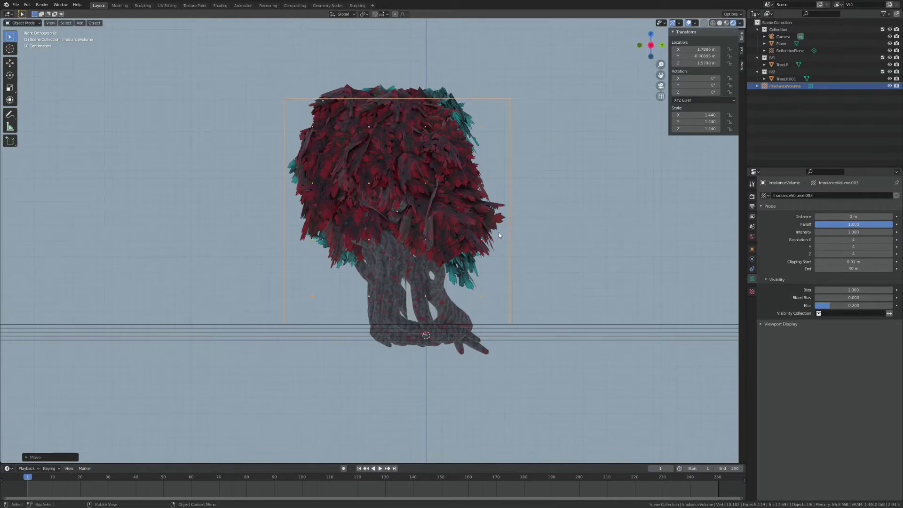
pyautogui.press('g')
pyautogui.press('z')
pyautogui.click(519, 237)
# Step: Scale the irradiance volume up to about 1.61 and lower it along Z to about 1.67 m
pyautogui.press('s')
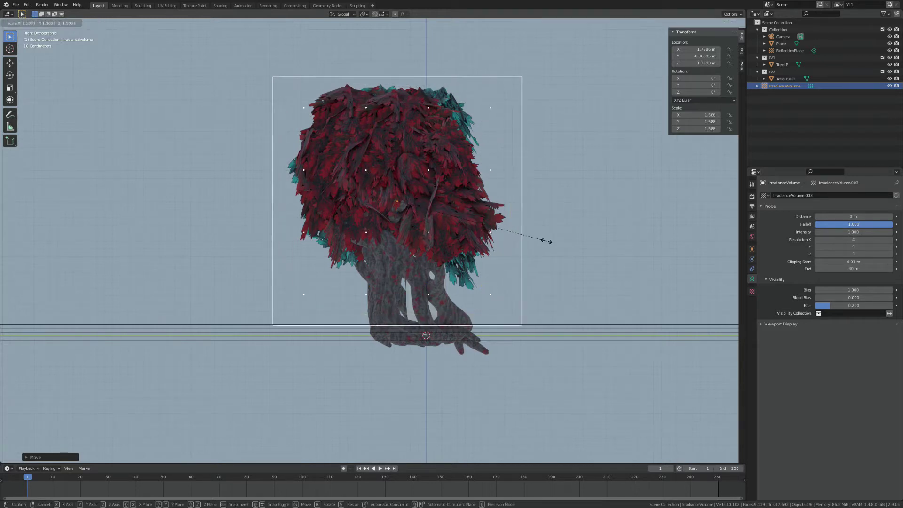
pyautogui.click(549, 244)
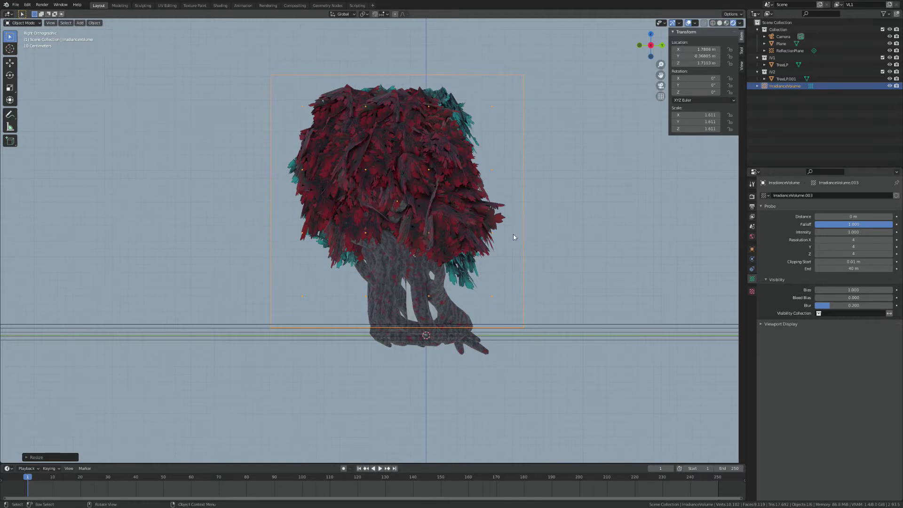
pyautogui.press('g')
pyautogui.press('z')
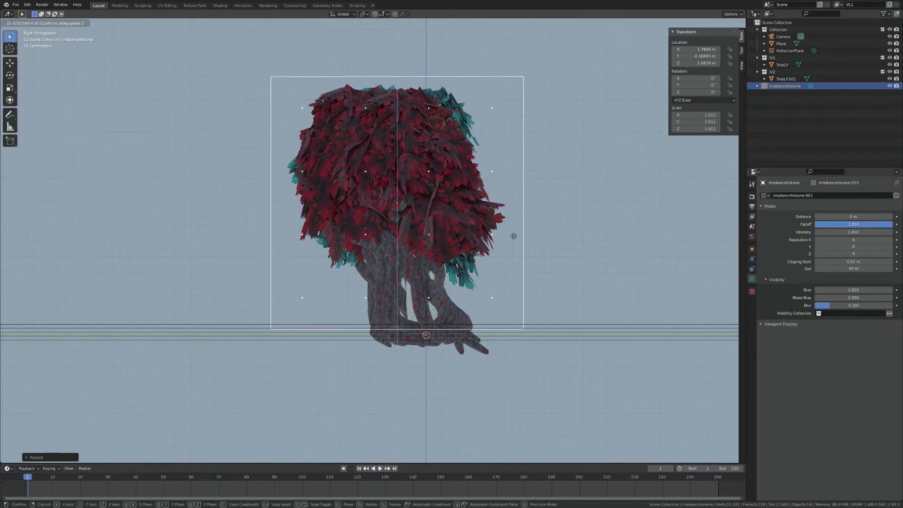
pyautogui.click(513, 238)
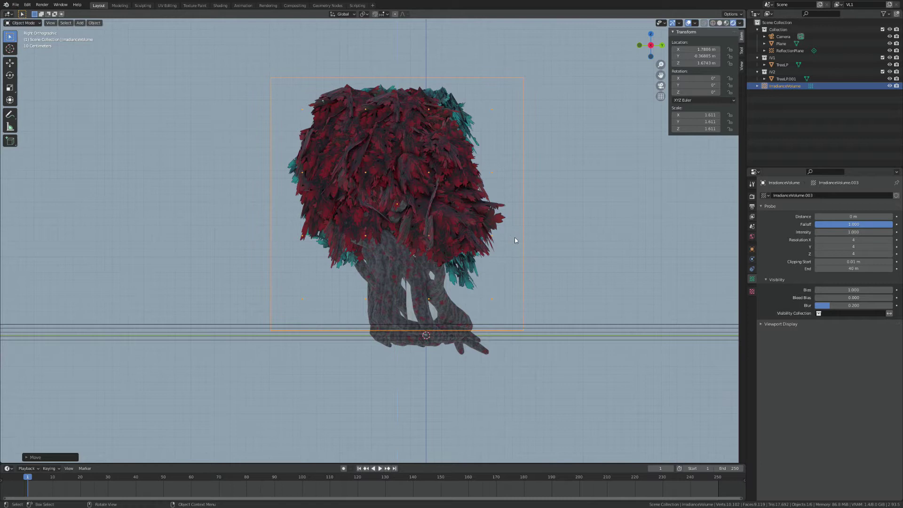
# Step: Examine the irradiance volume's fit around the red tree from several sides and bring up the scene's indirect lighting settings
pyautogui.moveTo(473, 254); pyautogui.dragTo(413, 277, button='middle')
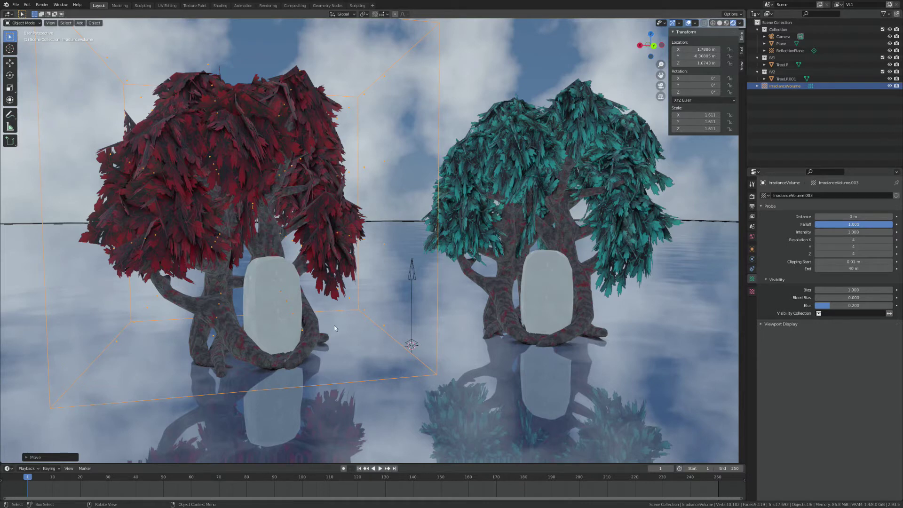
pyautogui.moveTo(309, 324); pyautogui.dragTo(331, 366, button='middle')
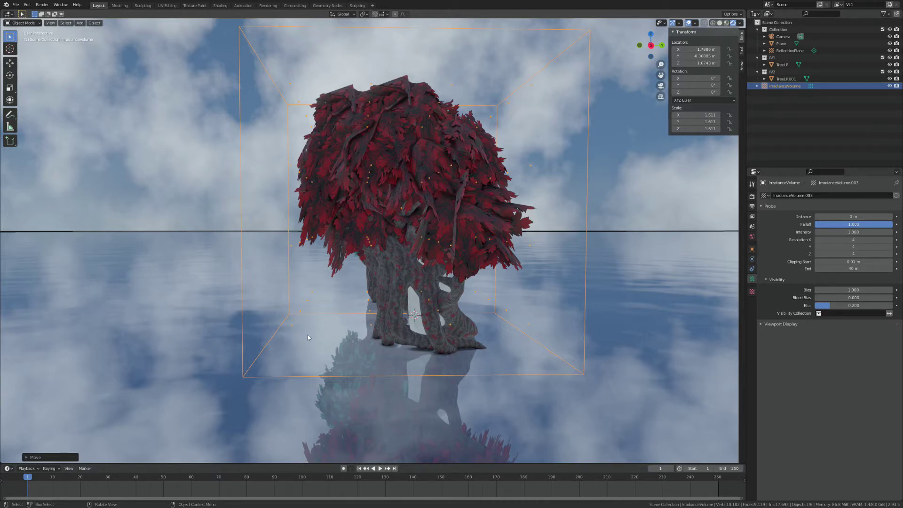
pyautogui.moveTo(345, 338); pyautogui.dragTo(376, 337, button='middle')
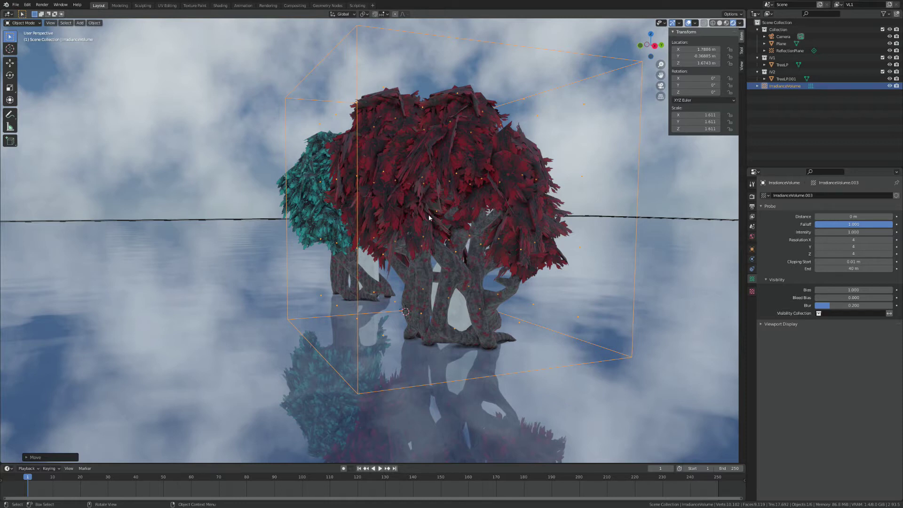
pyautogui.moveTo(434, 281); pyautogui.dragTo(376, 310, button='middle')
pyautogui.moveTo(320, 335); pyautogui.dragTo(447, 362, button='middle')
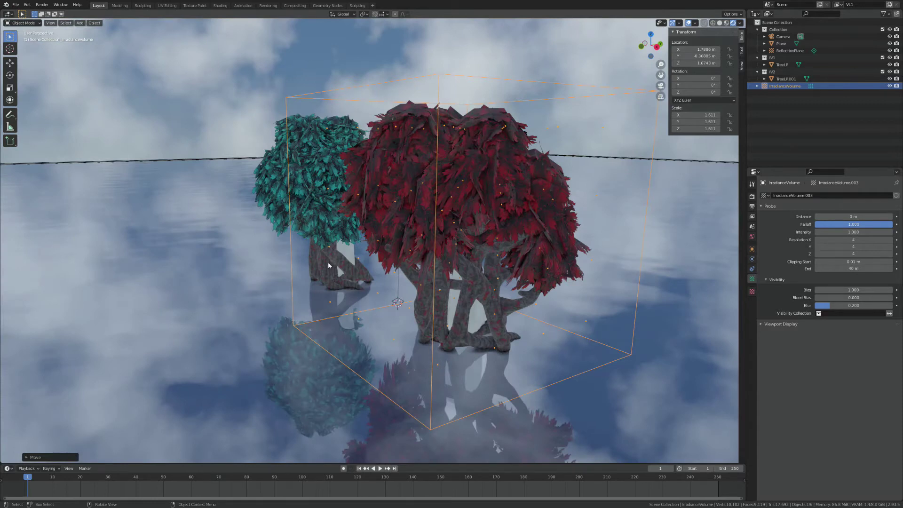
pyautogui.moveTo(450, 363); pyautogui.dragTo(346, 346, button='middle')
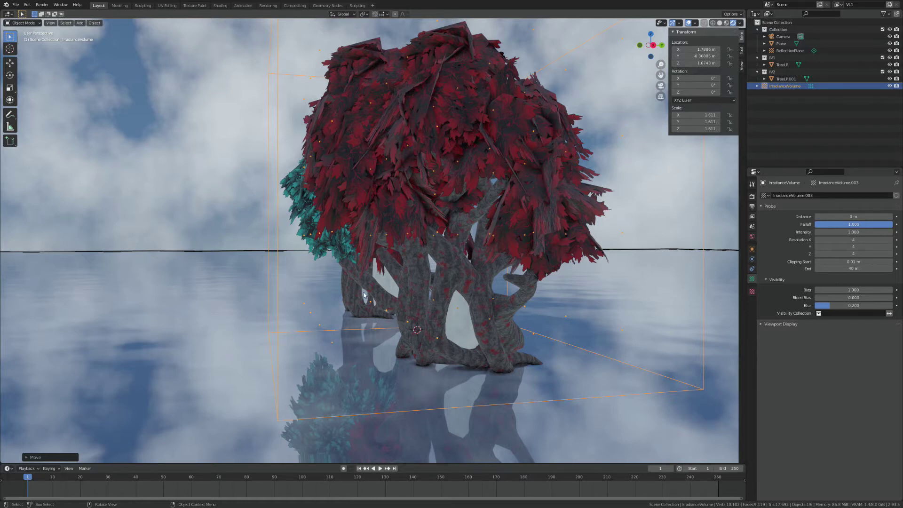
pyautogui.moveTo(472, 320); pyautogui.dragTo(165, 269, button='middle')
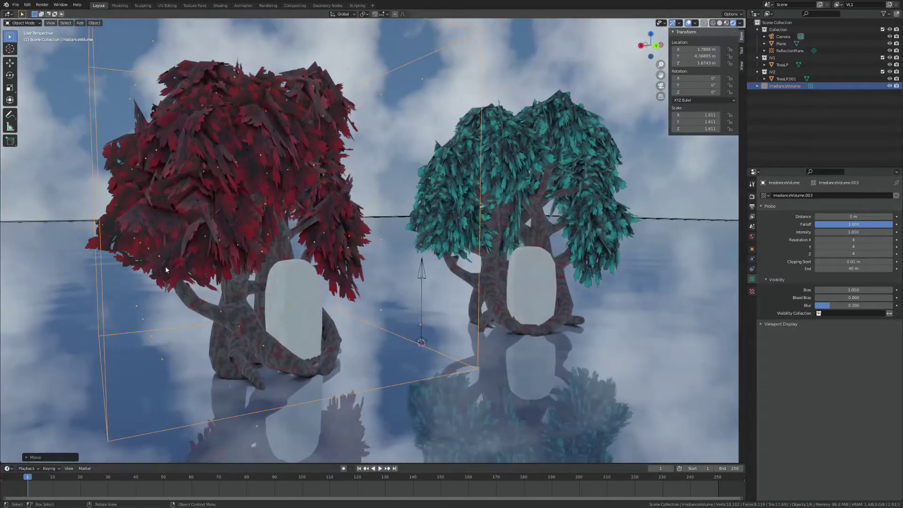
pyautogui.moveTo(307, 310); pyautogui.dragTo(351, 300, button='middle')
pyautogui.click(752, 197)
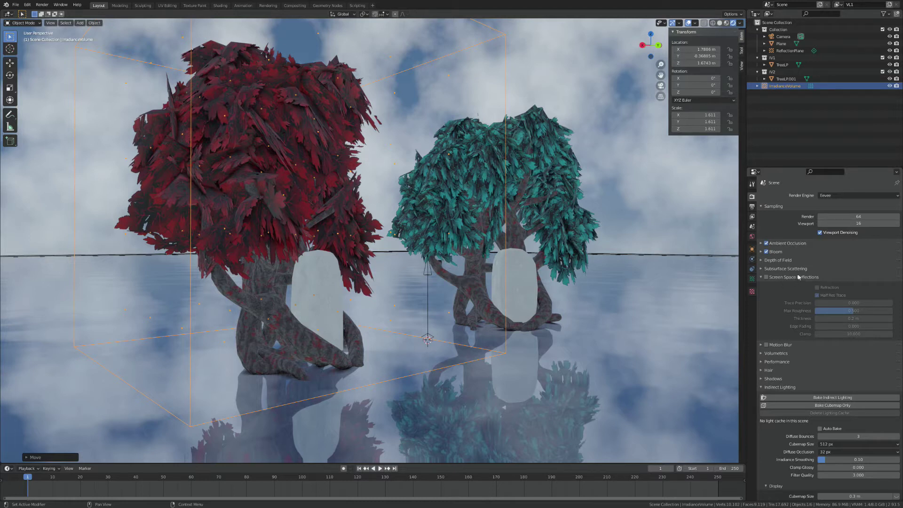
pyautogui.moveTo(425, 300); pyautogui.dragTo(402, 315, button='middle')
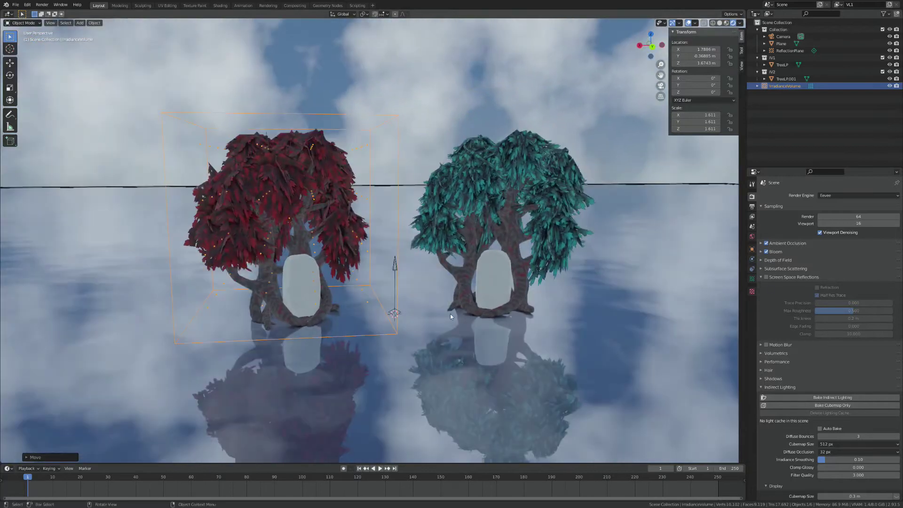
pyautogui.moveTo(361, 233)
pyautogui.mouseDown(button='middle')
pyautogui.moveTo(340, 230)
pyautogui.moveTo(353, 231)
pyautogui.mouseUp(button='middle')
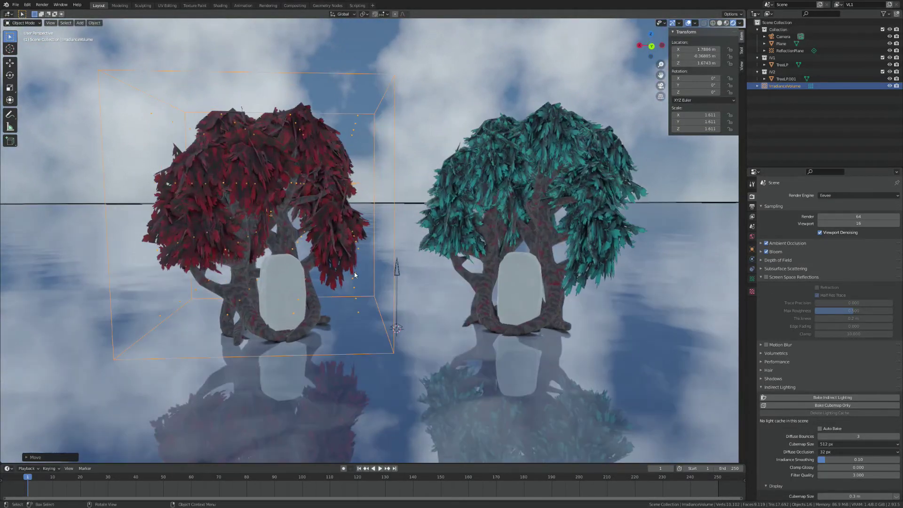
pyautogui.moveTo(354, 272); pyautogui.dragTo(207, 248, button='middle')
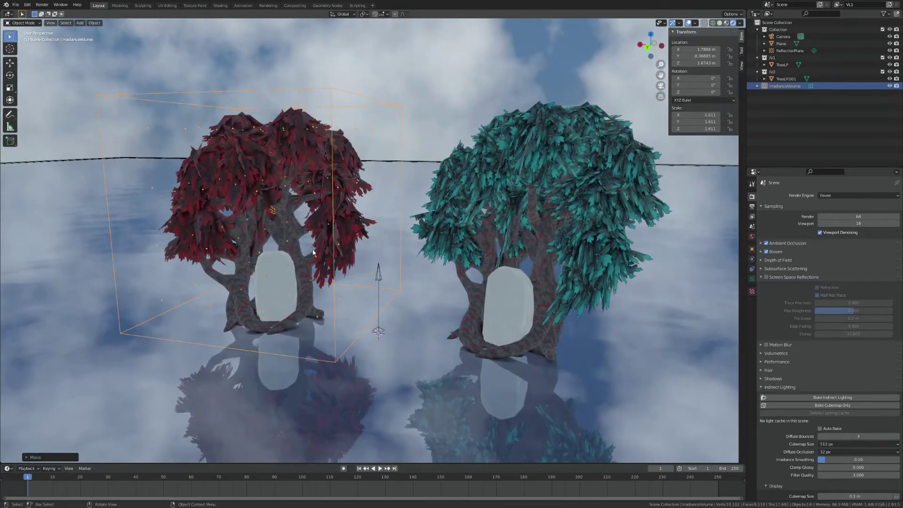
pyautogui.moveTo(304, 231); pyautogui.dragTo(389, 259, button='middle')
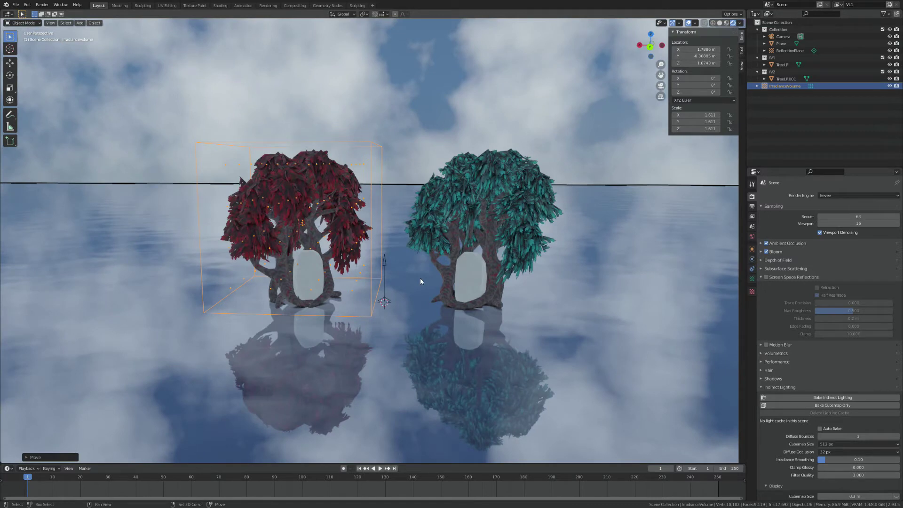
# Step: Duplicate the irradiance volume and move the copy along X over the teal tree, to about -1.76 m
pyautogui.hotkey('shift', 'd')
pyautogui.press('Escape')
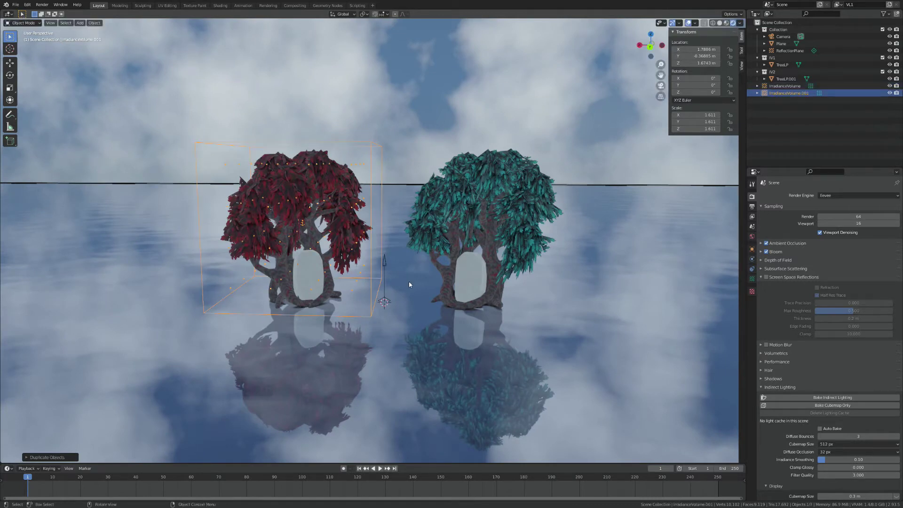
pyautogui.press('g')
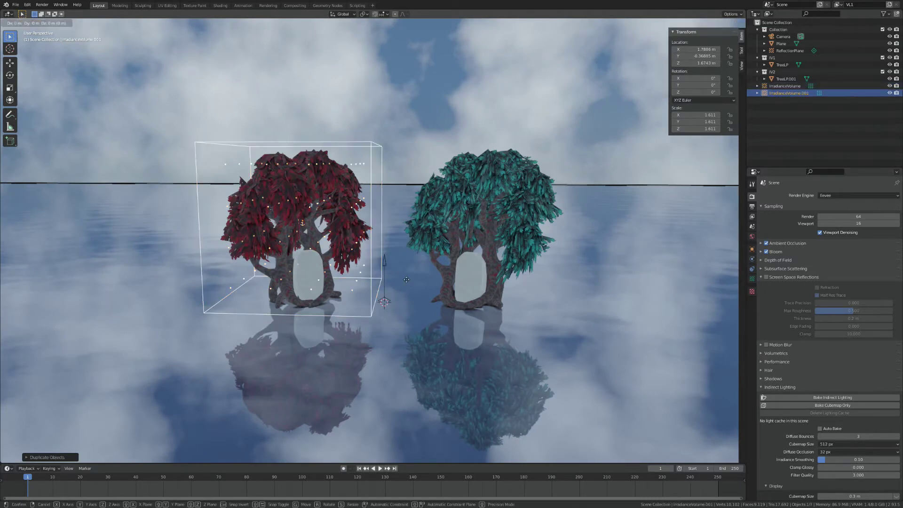
pyautogui.press('x')
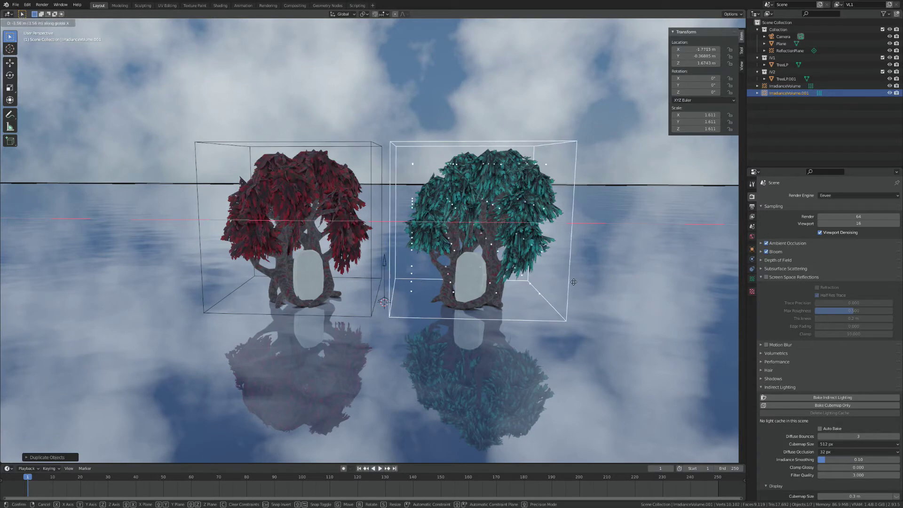
pyautogui.click(524, 301)
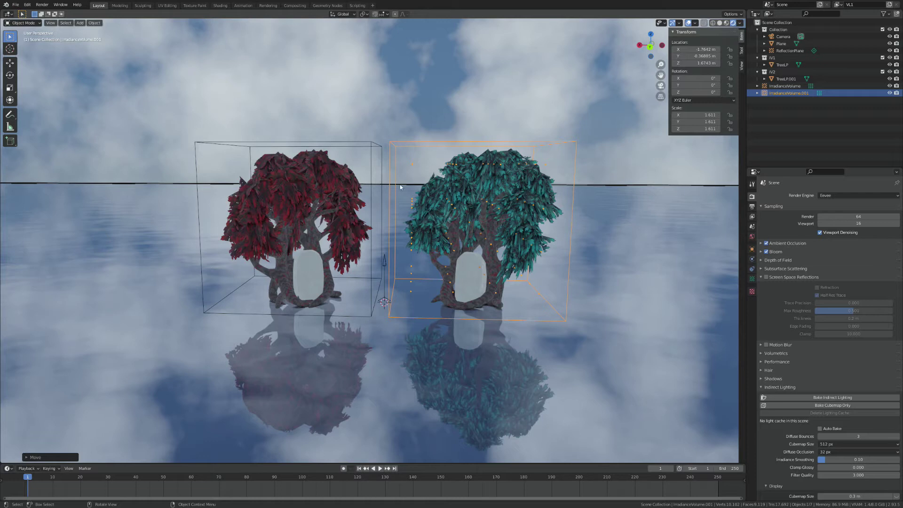
# Step: Put the red tree's irradiance volume into collection IV1 and the teal tree's volume into collection IV2
pyautogui.moveTo(284, 167); pyautogui.dragTo(555, 206, button='middle')
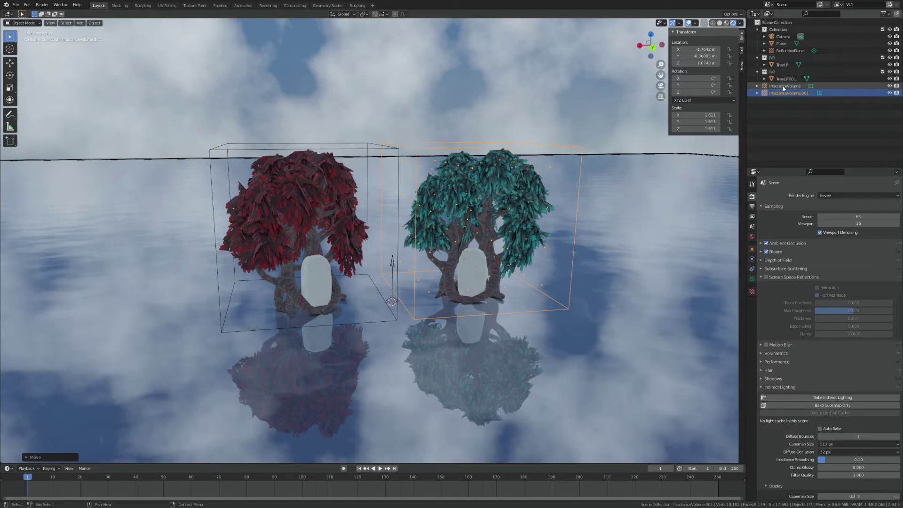
pyautogui.moveTo(779, 86); pyautogui.dragTo(772, 58)
pyautogui.moveTo(781, 93); pyautogui.dragTo(772, 79)
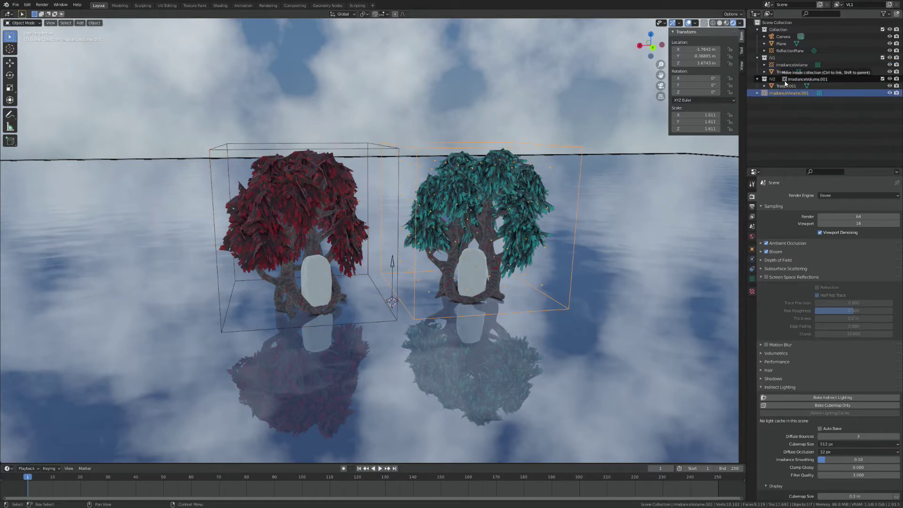
pyautogui.click(782, 126)
# Step: Add a UV sphere between the two trees and scale it down to about 0.156
pyautogui.moveTo(425, 245); pyautogui.dragTo(398, 257, button='middle')
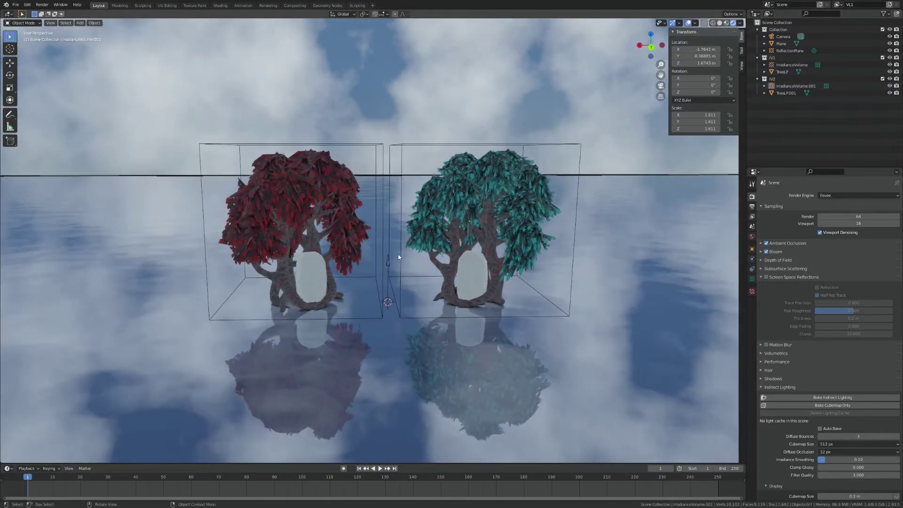
pyautogui.hotkey('shift', 'a')
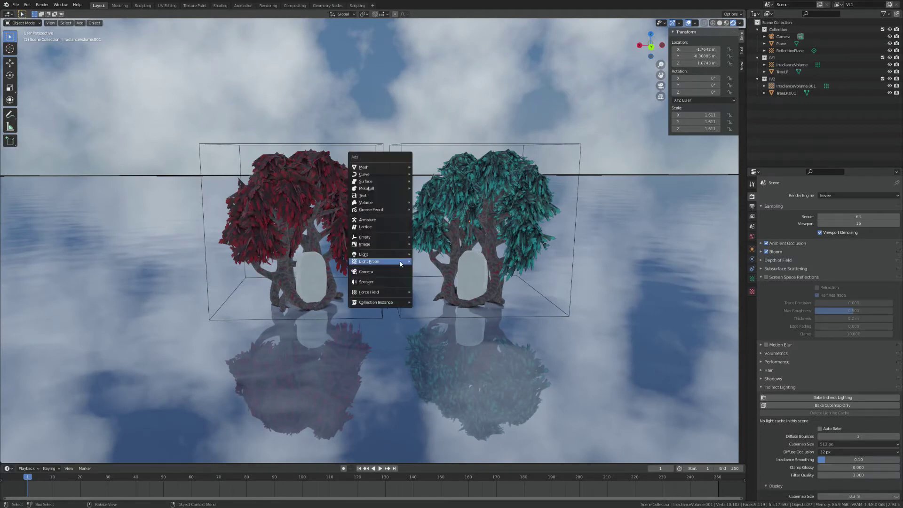
pyautogui.moveTo(396, 168)
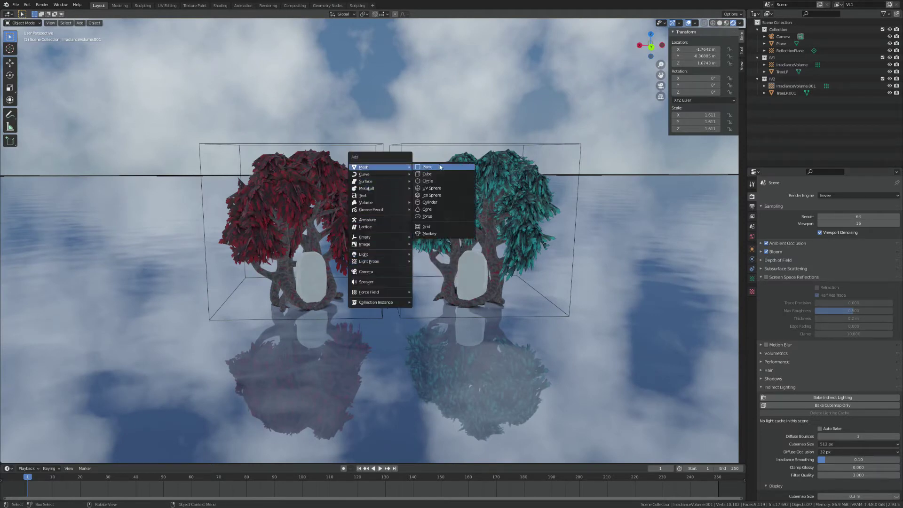
pyautogui.click(431, 188)
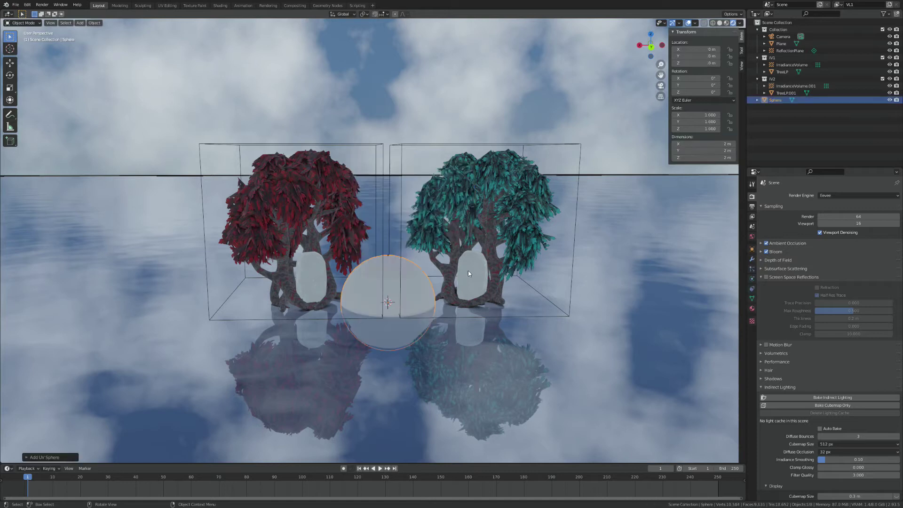
pyautogui.press('s')
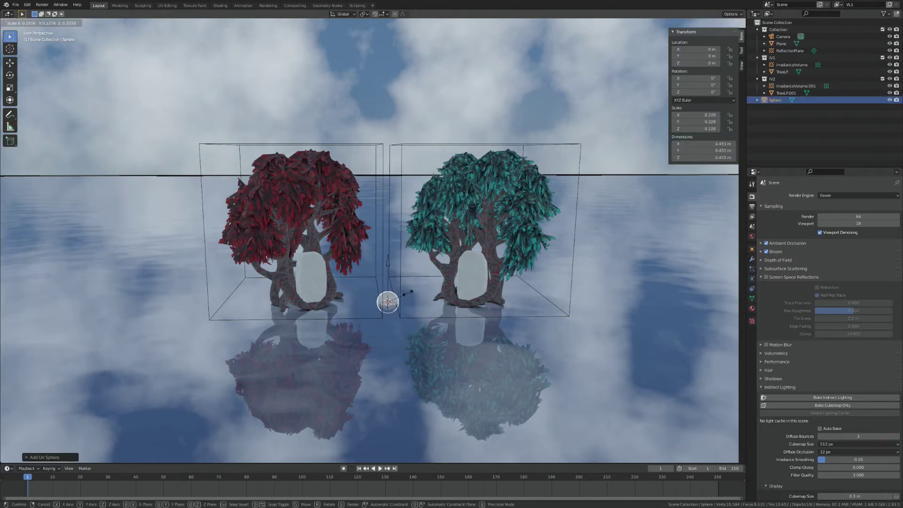
pyautogui.click(403, 299)
# Step: Raise the small sphere along Z to about 1.4 m
pyautogui.press('g')
pyautogui.press('z')
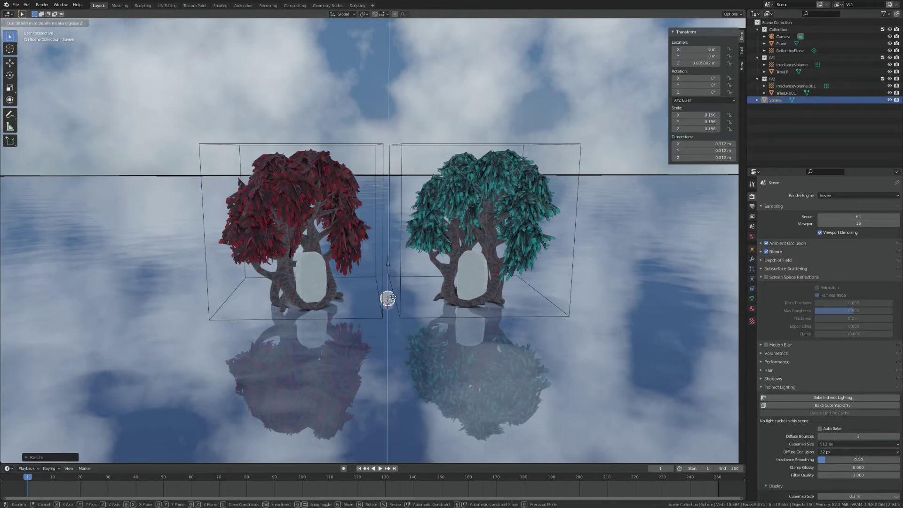
pyautogui.click(393, 243)
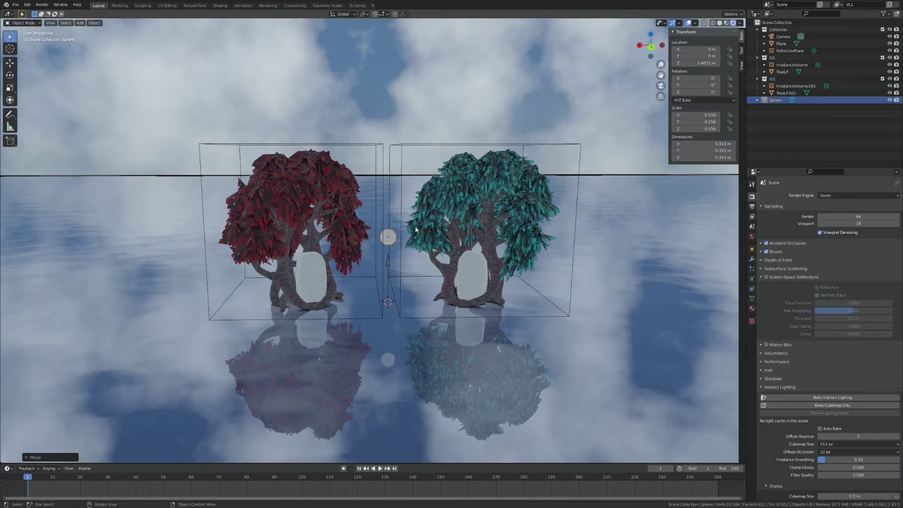
# Step: Give the sphere a new material and brighten its base color to pure white
pyautogui.moveTo(391, 216); pyautogui.dragTo(389, 256, button='middle')
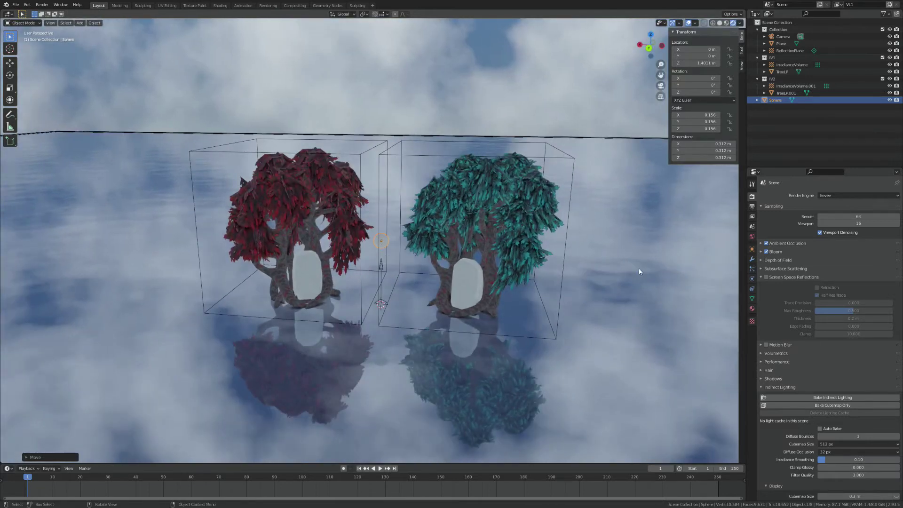
pyautogui.click(751, 308)
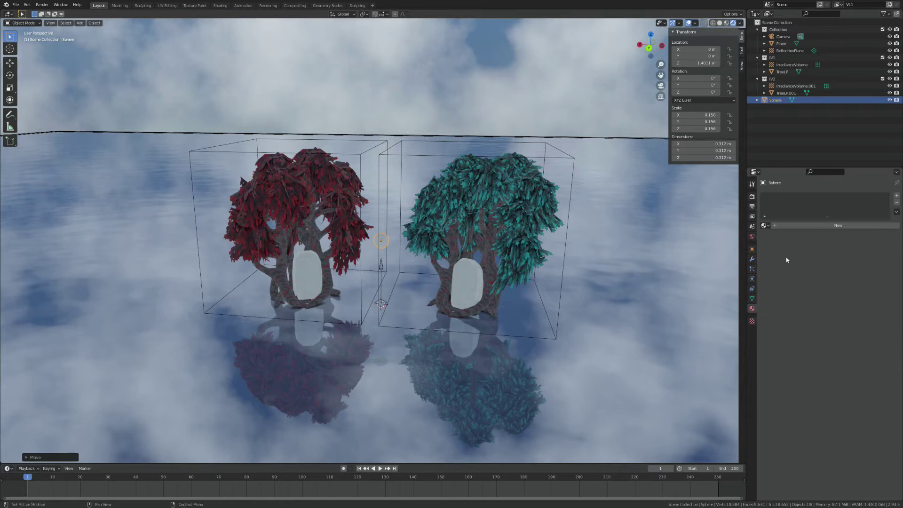
pyautogui.click(837, 225)
pyautogui.click(852, 298)
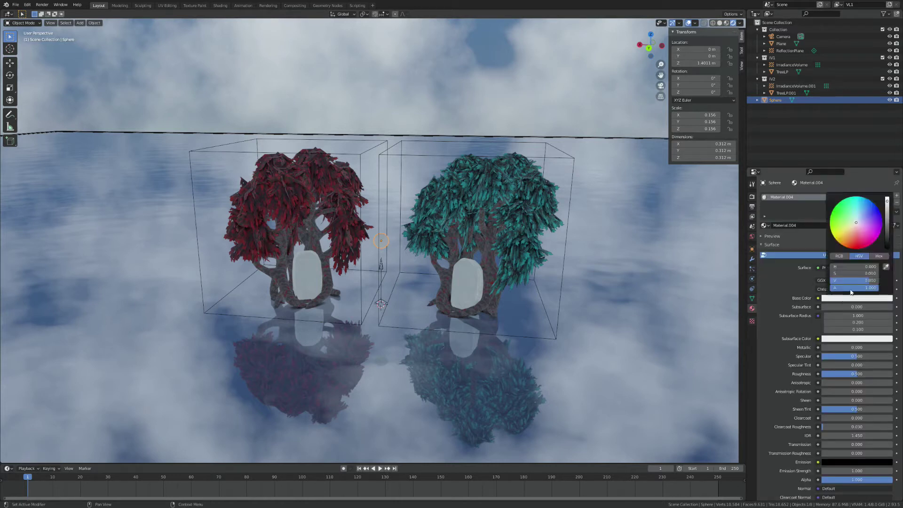
pyautogui.moveTo(851, 280); pyautogui.dragTo(874, 280)
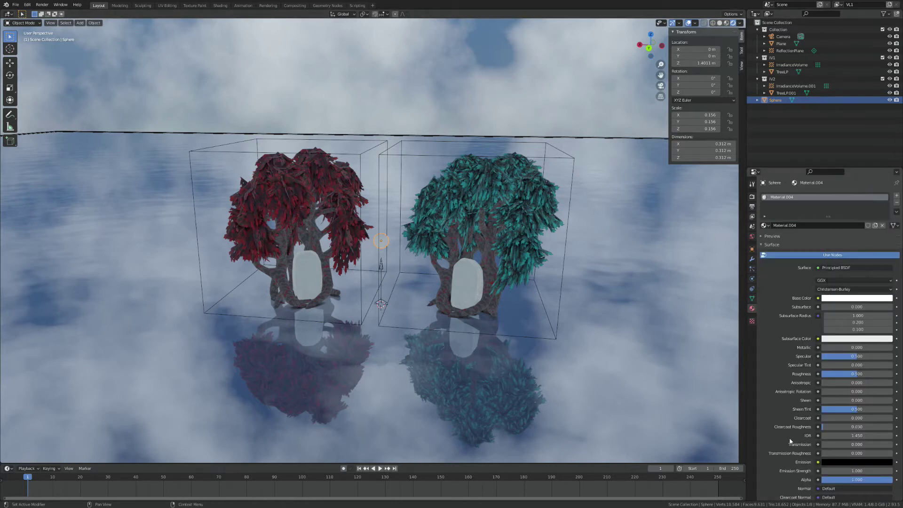
# Step: Set the sphere material's emission color to white at value 1.000 and its emission strength to 2000
pyautogui.click(851, 461)
pyautogui.moveTo(889, 376); pyautogui.dragTo(886, 361)
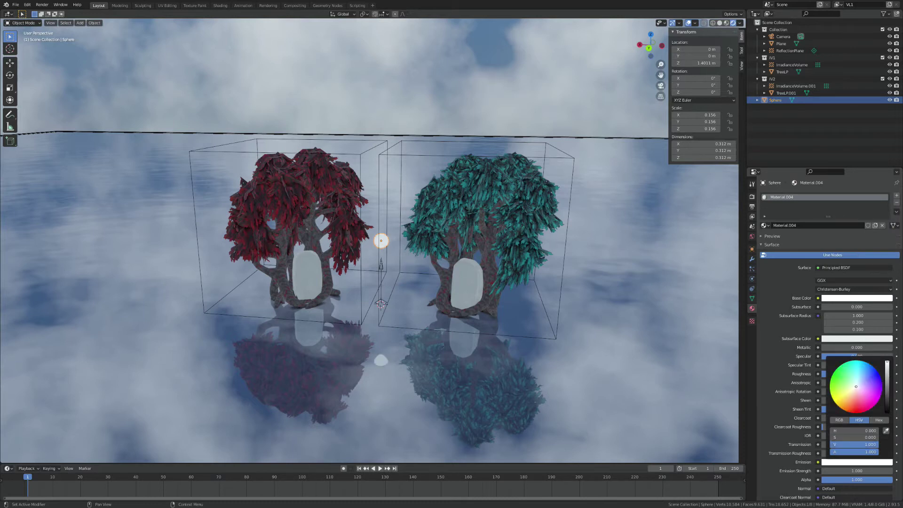
pyautogui.doubleClick(839, 470)
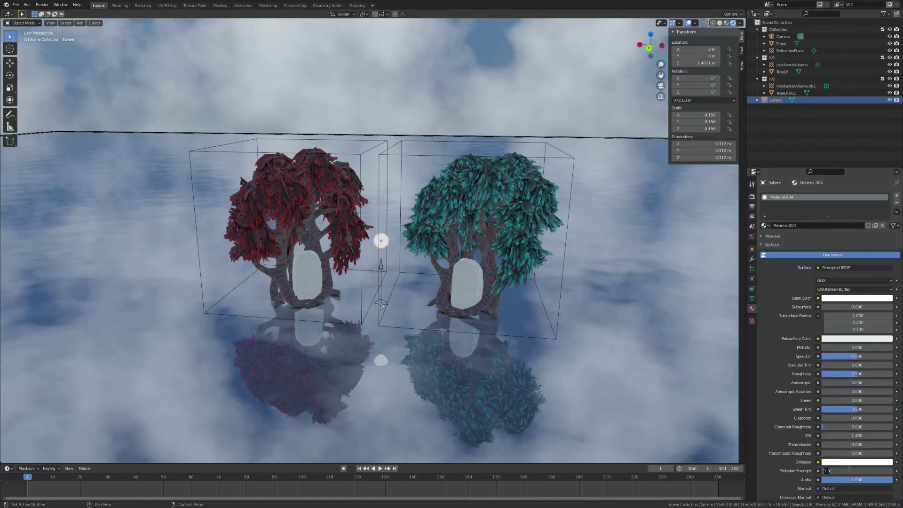
pyautogui.write('2000')
pyautogui.press('Return')
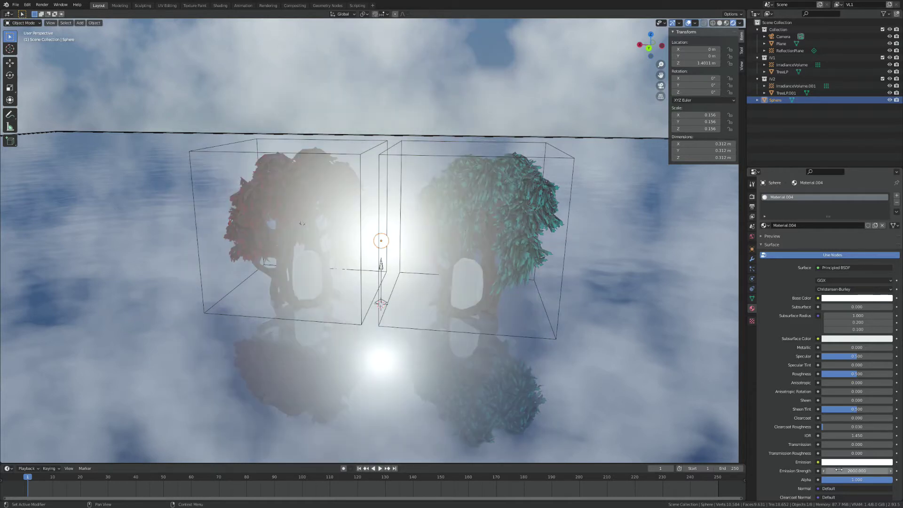
# Step: Move the glowing sphere along Y to about 2.27 m and along X to about 2.9 m, beside the red tree
pyautogui.moveTo(506, 223); pyautogui.dragTo(404, 247, button='middle')
pyautogui.press('g')
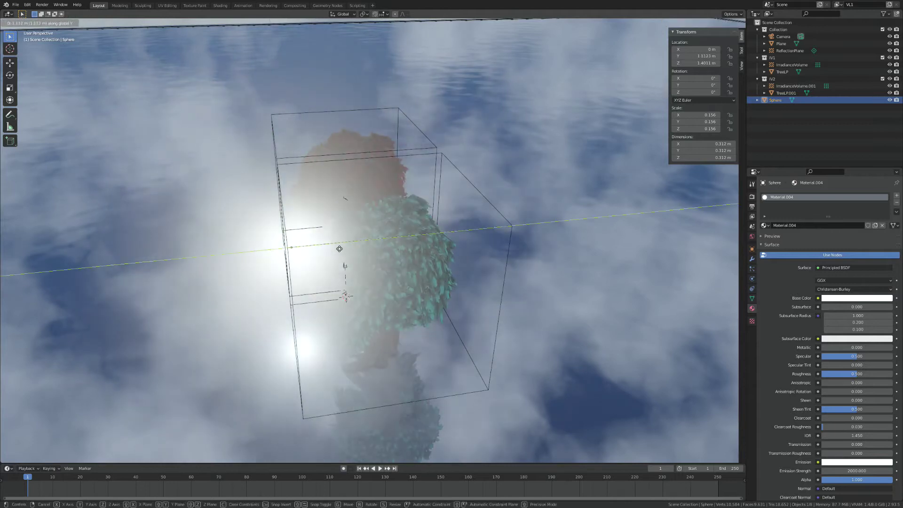
pyautogui.click(292, 260)
pyautogui.moveTo(292, 260); pyautogui.dragTo(310, 276, button='middle')
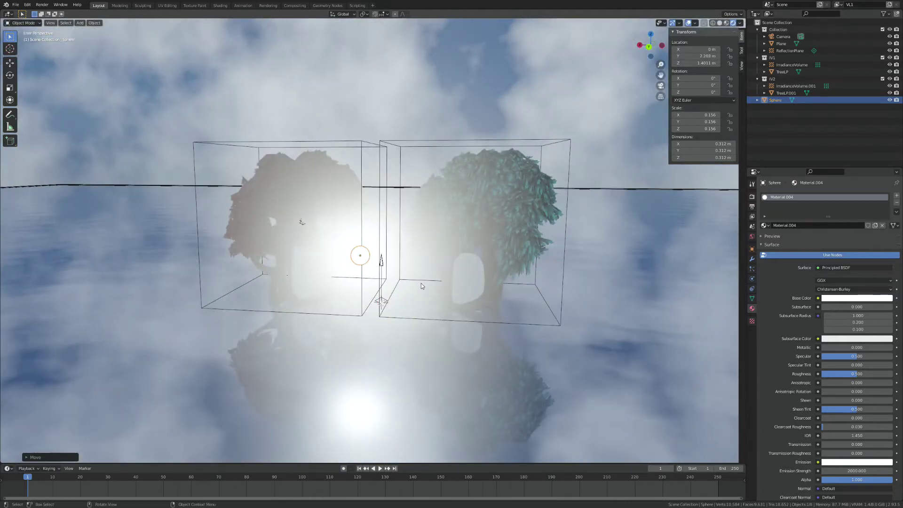
pyautogui.press('g')
pyautogui.press('x')
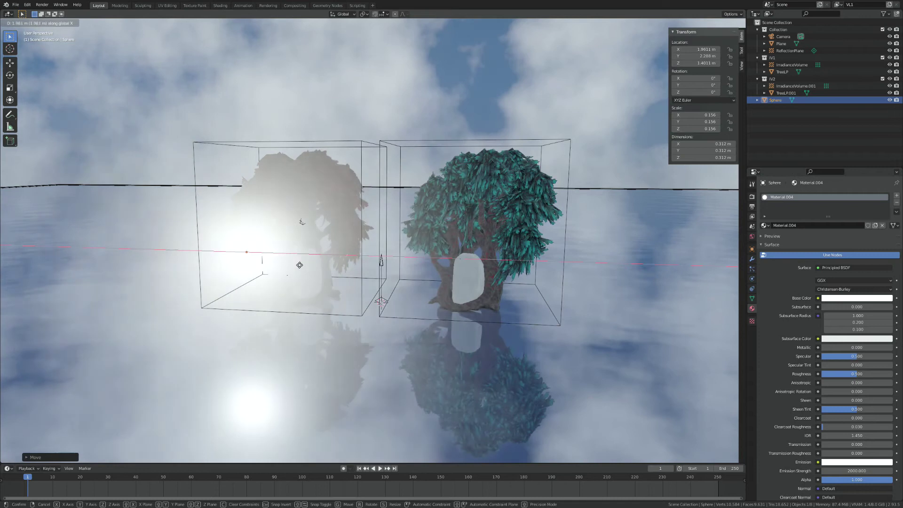
pyautogui.click(251, 267)
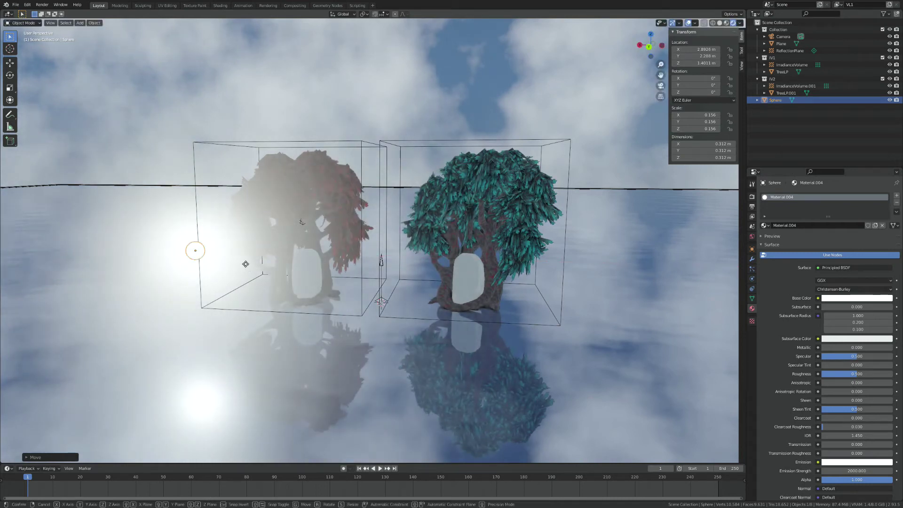
# Step: Raise the sphere above and in front of the red tree, at about X 3.4 m, Y 1.95 m and Z 4.8 m
pyautogui.press('g')
pyautogui.click(210, 373)
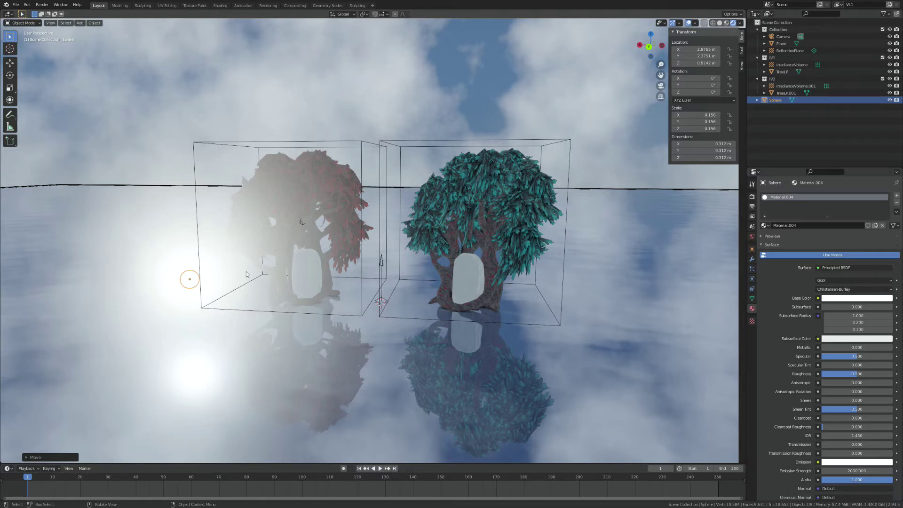
pyautogui.press('g')
pyautogui.press('z')
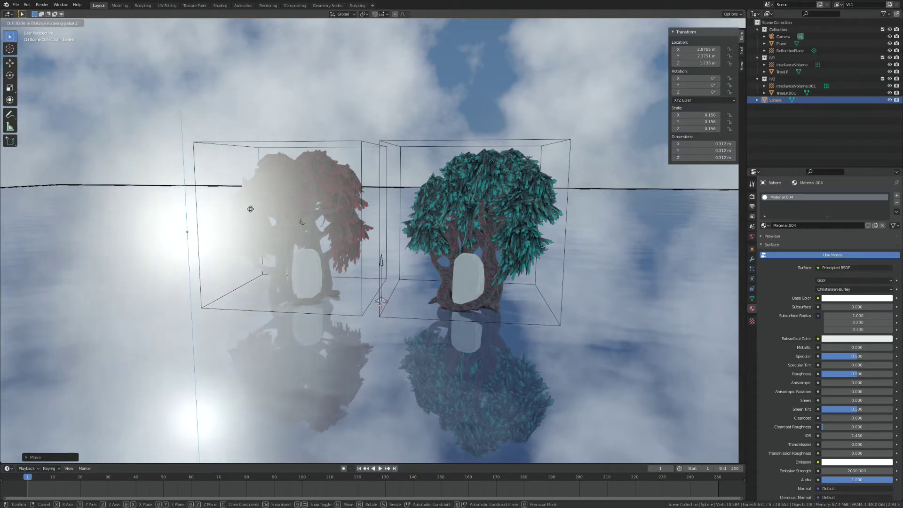
pyautogui.click(245, 104)
pyautogui.moveTo(202, 164); pyautogui.dragTo(221, 181, button='middle')
pyautogui.press('g')
pyautogui.click(256, 128)
pyautogui.moveTo(256, 128); pyautogui.dragTo(317, 198, button='middle')
pyautogui.press('g')
pyautogui.click(253, 140)
# Step: Shift the red tree's irradiance volume along X to about 1.9 m, away from the other volume
pyautogui.click(363, 187)
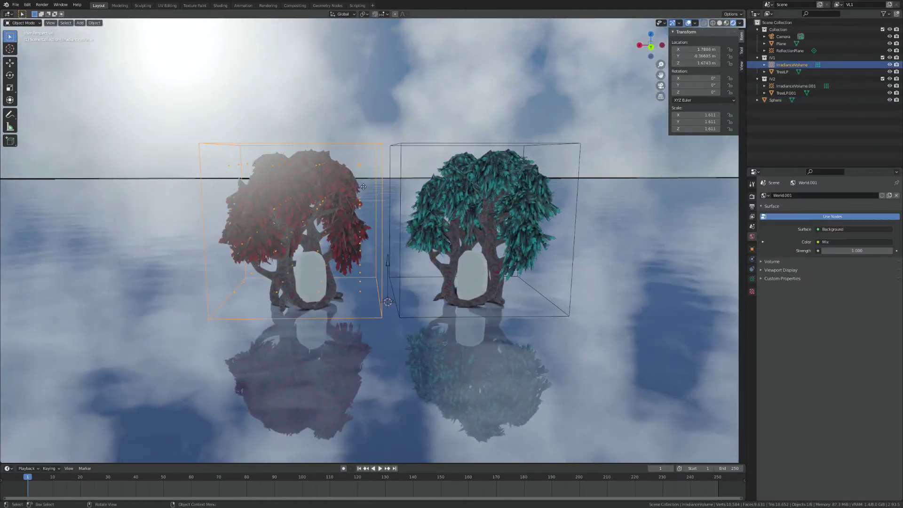
pyautogui.press('g')
pyautogui.press('y')
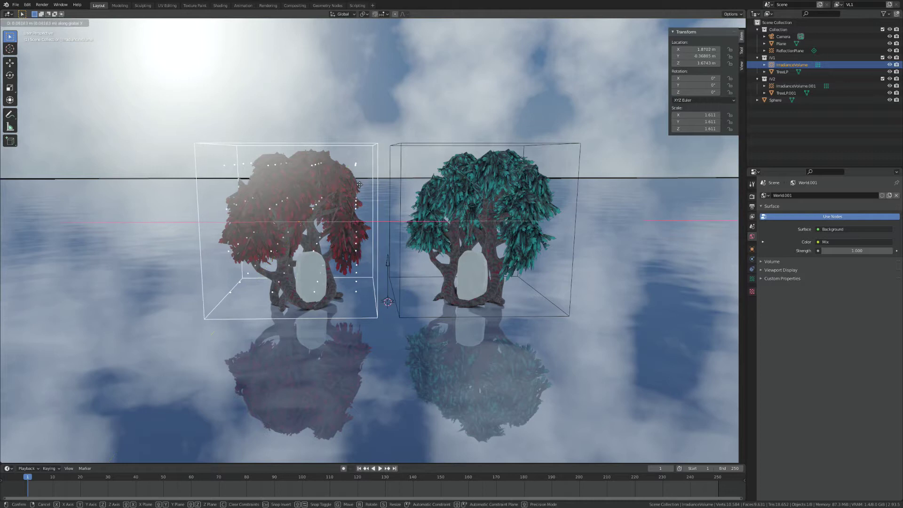
pyautogui.click(297, 196)
pyautogui.moveTo(298, 196); pyautogui.dragTo(326, 189, button='middle')
pyautogui.press('g')
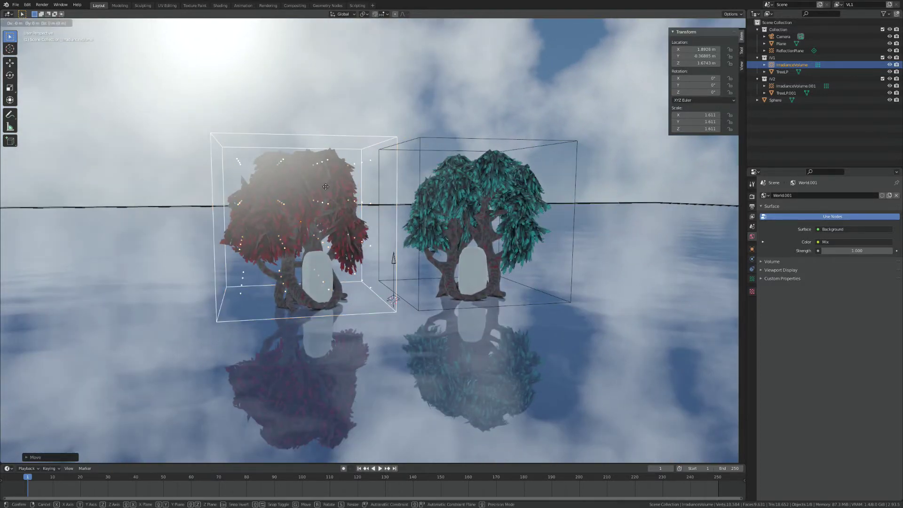
pyautogui.click(327, 188)
pyautogui.moveTo(328, 188); pyautogui.dragTo(340, 203, button='middle')
# Step: Shift the teal tree's irradiance volume outward along X to about -1.82 m
pyautogui.click(519, 138)
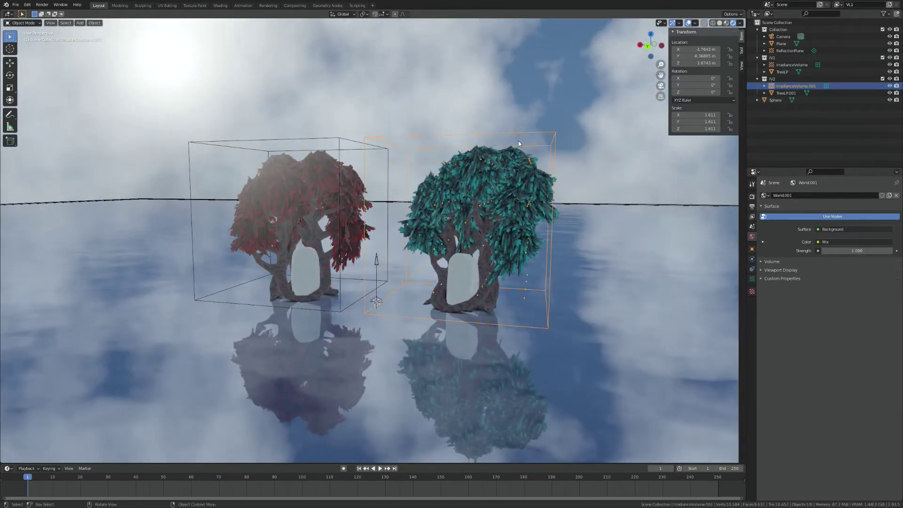
pyautogui.press('g')
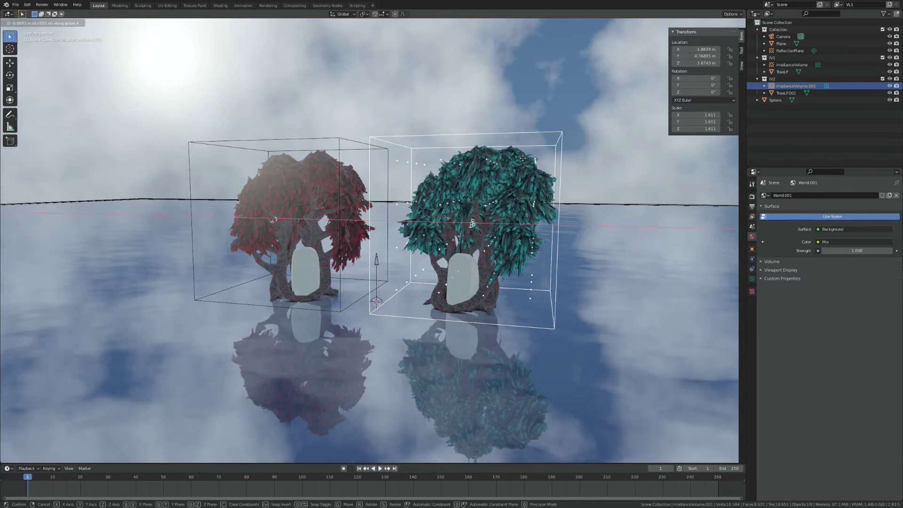
pyautogui.click(525, 161)
# Step: Select the glowing sphere and move it into the IV1 collection
pyautogui.moveTo(379, 186); pyautogui.dragTo(341, 228, button='middle')
pyautogui.click(261, 144)
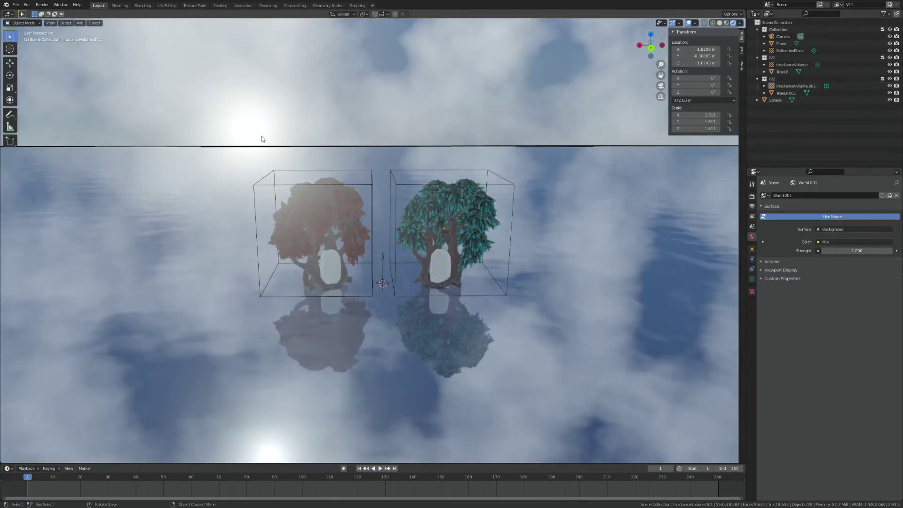
pyautogui.click(262, 146)
pyautogui.moveTo(255, 155); pyautogui.dragTo(252, 139, button='middle')
pyautogui.click(240, 123)
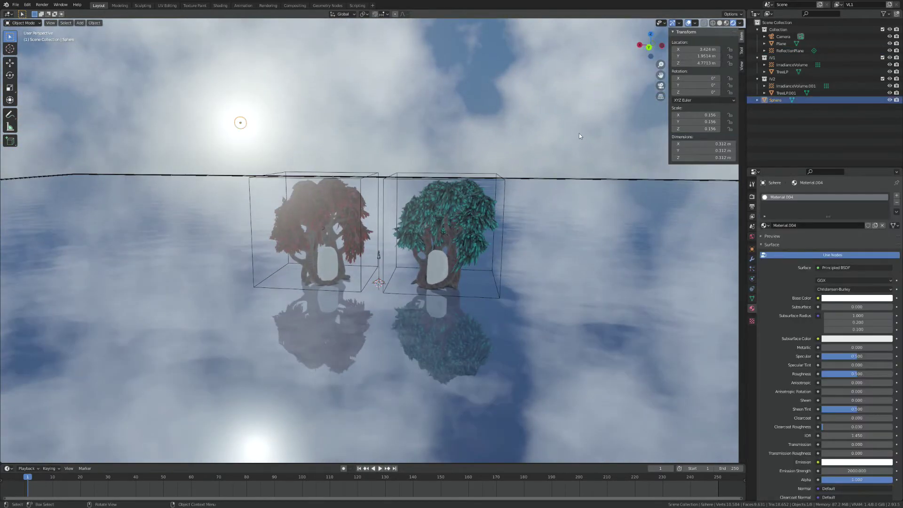
pyautogui.moveTo(775, 100); pyautogui.dragTo(784, 65)
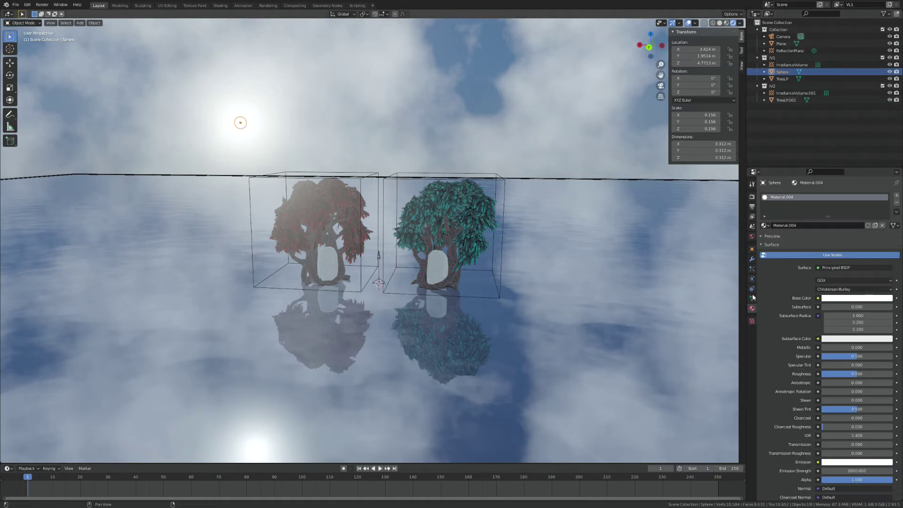
# Step: Set the visibility collection of the red tree's irradiance volume to IV1
pyautogui.click(791, 65)
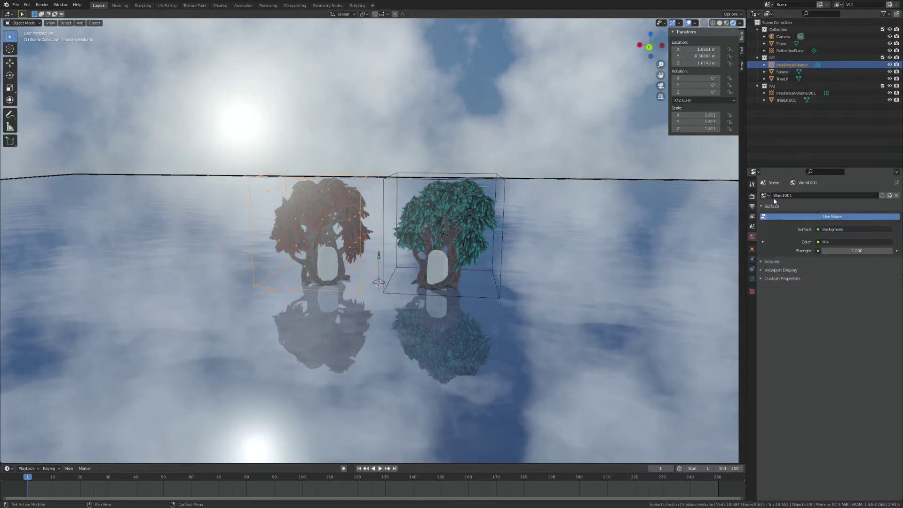
pyautogui.click(752, 279)
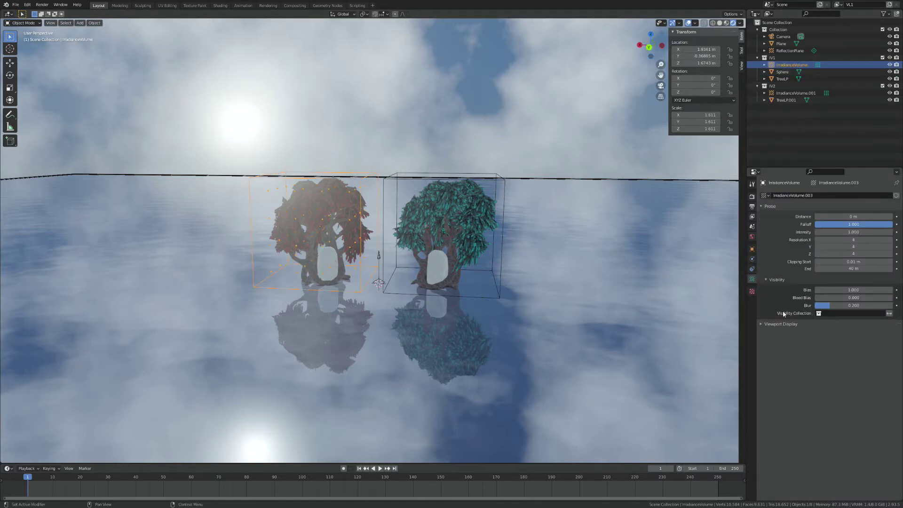
pyautogui.click(819, 313)
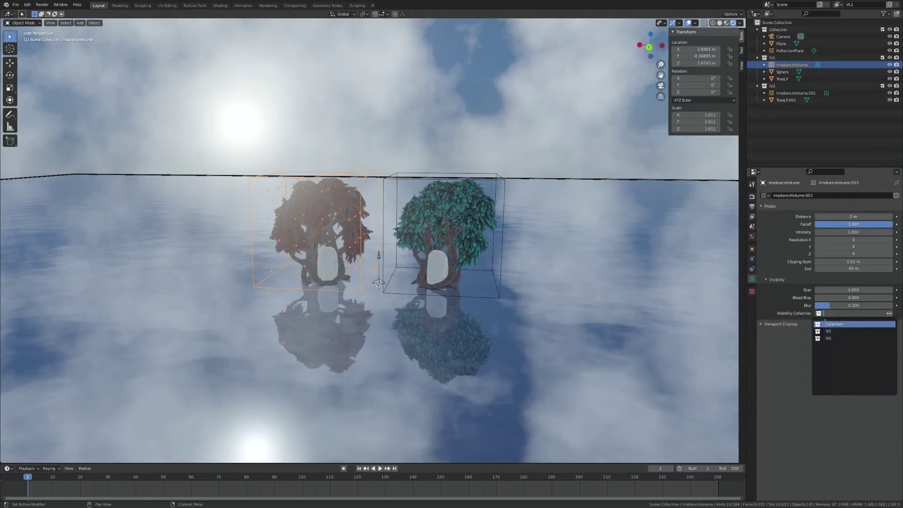
pyautogui.click(829, 331)
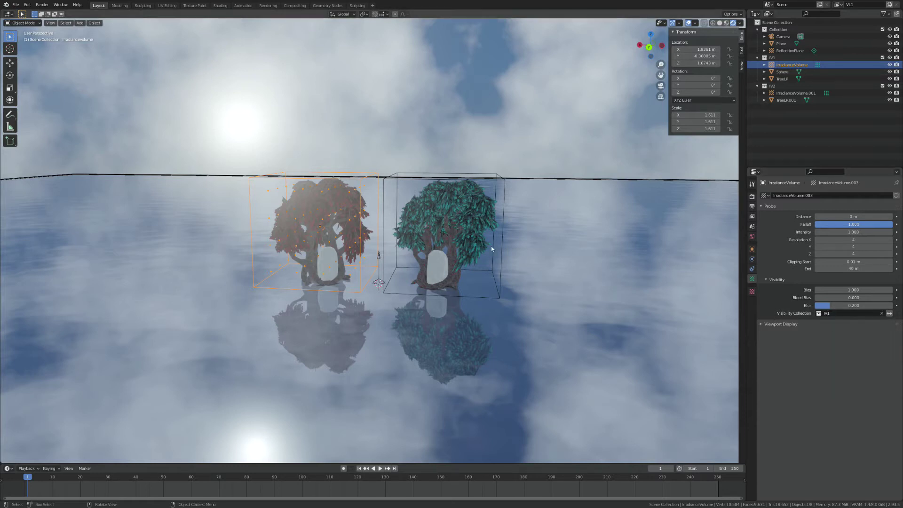
# Step: Duplicate the glowing sphere and place the copy in front of the teal tree at about X -1.8 m, Y 1.5 m, Z 1.6 m
pyautogui.moveTo(394, 218); pyautogui.dragTo(345, 226, button='middle')
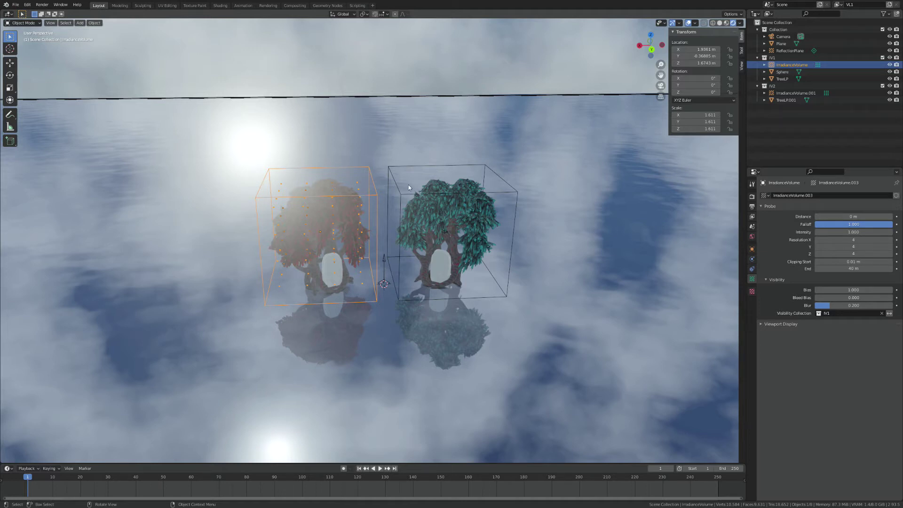
pyautogui.click(267, 152)
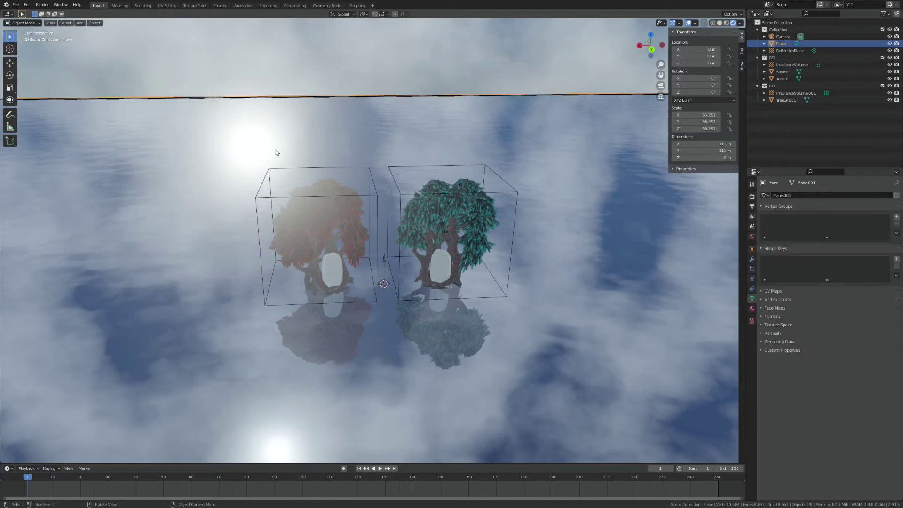
pyautogui.moveTo(289, 153); pyautogui.dragTo(289, 139, button='middle')
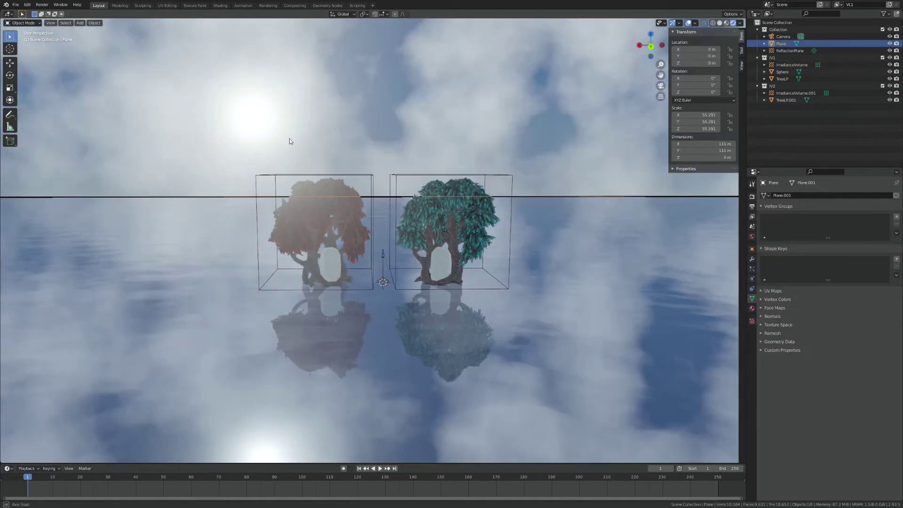
pyautogui.click(254, 116)
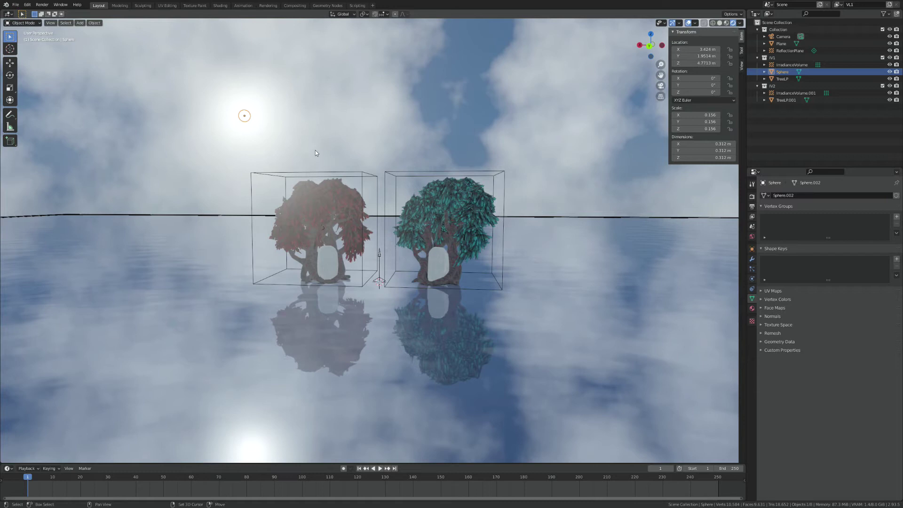
pyautogui.hotkey('shift', 'd')
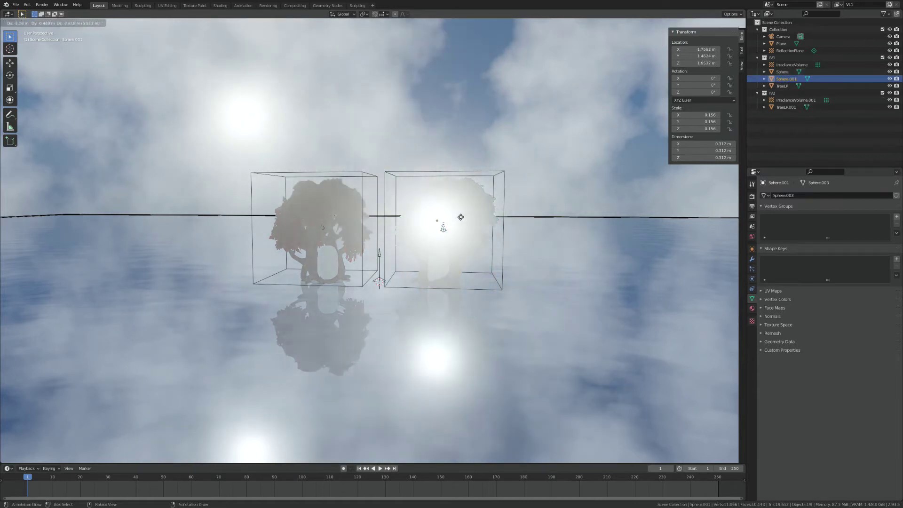
pyautogui.click(464, 231)
pyautogui.moveTo(464, 233); pyautogui.dragTo(408, 261, button='middle')
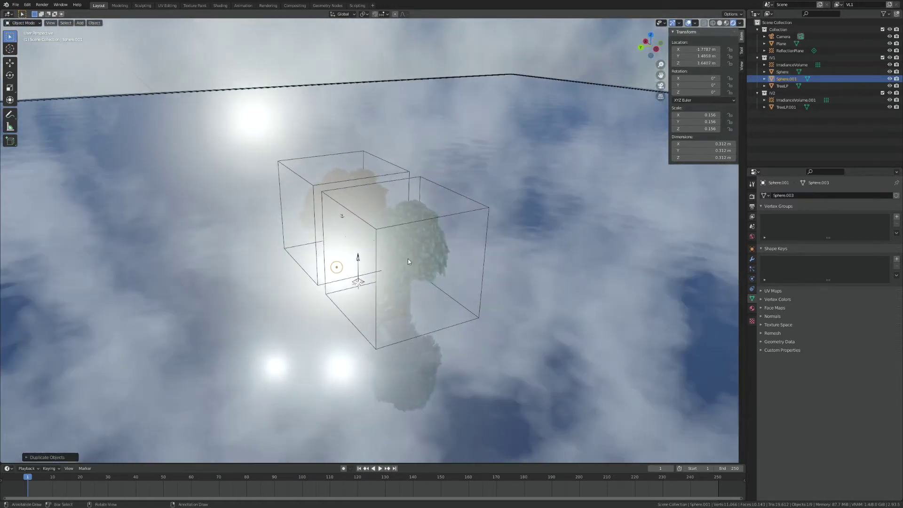
# Step: Set the shared sphere material's emission strength to 300 and its emission color to pale cyan
pyautogui.click(752, 307)
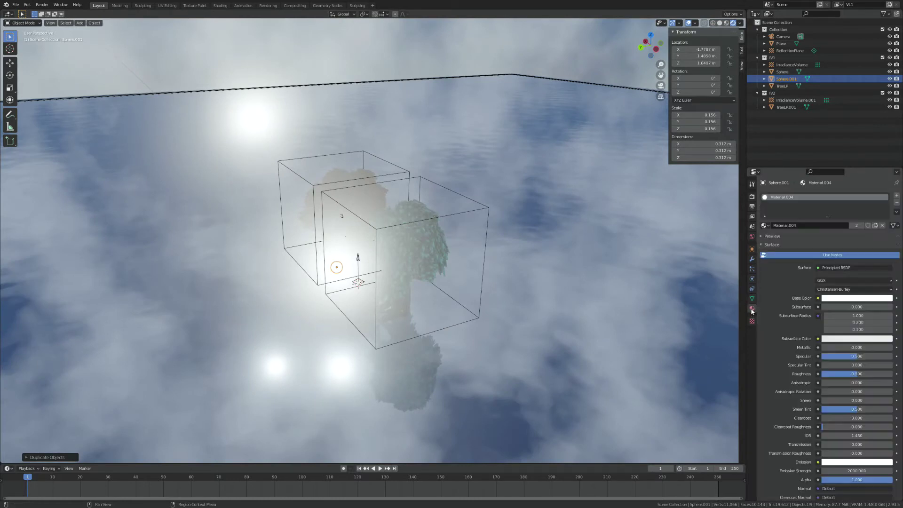
pyautogui.click(837, 470)
pyautogui.write('300')
pyautogui.press('Return')
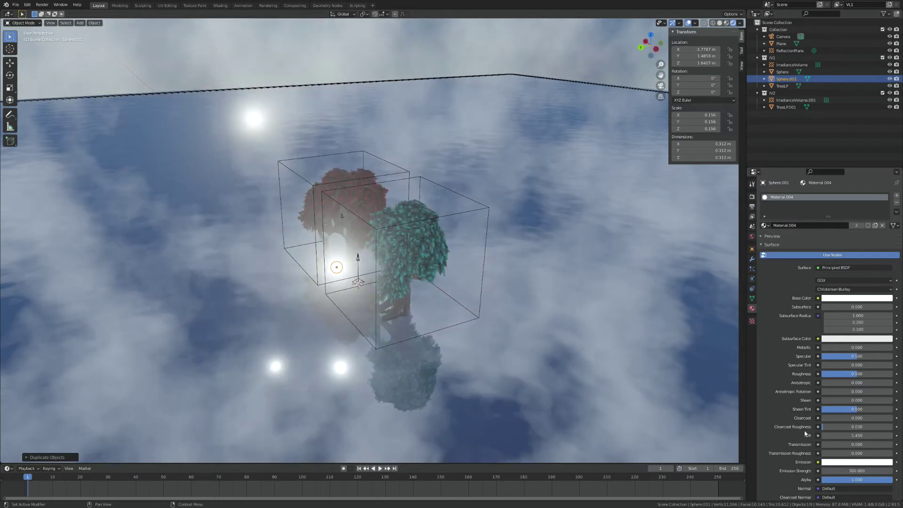
pyautogui.click(851, 462)
pyautogui.click(860, 382)
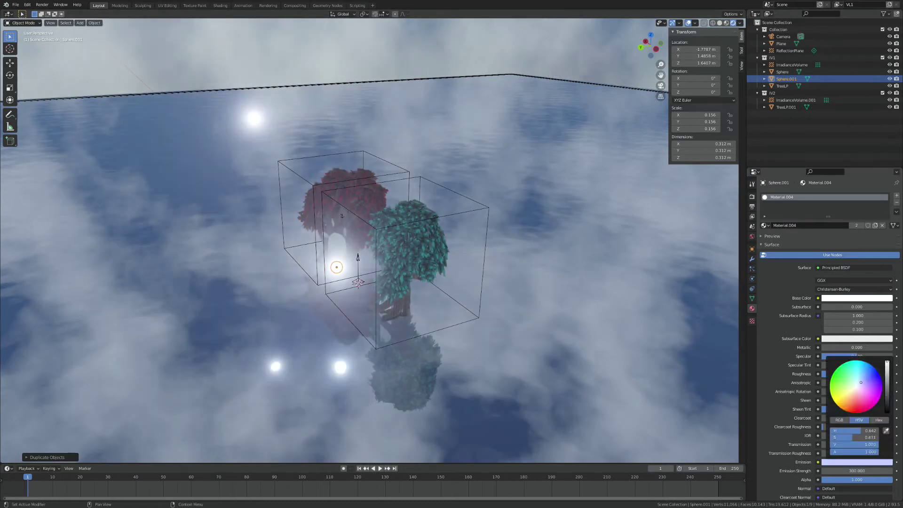
pyautogui.moveTo(860, 380); pyautogui.dragTo(857, 379)
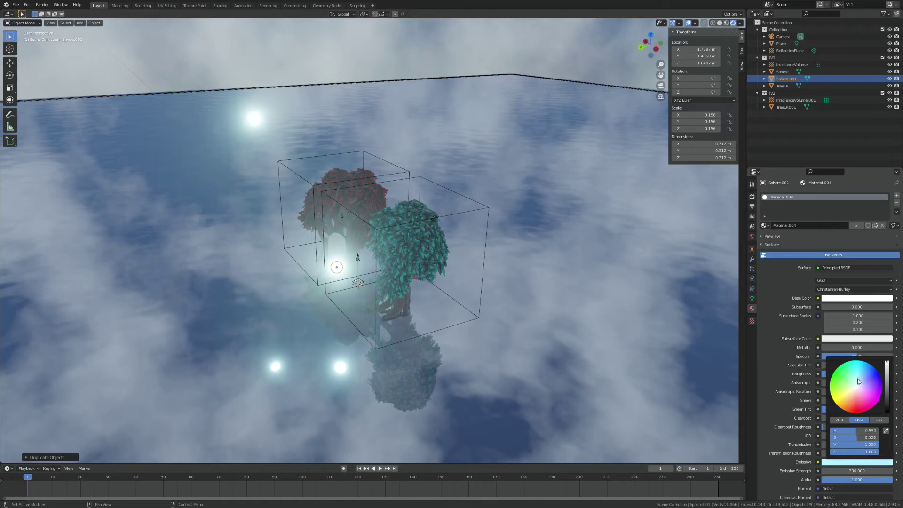
# Step: Move the duplicated sphere back and down into the teal tree, to about Y 0.18 m and Z 1.2 m
pyautogui.scroll(3, 258, 266)
pyautogui.moveTo(258, 266); pyautogui.dragTo(365, 311, button='middle')
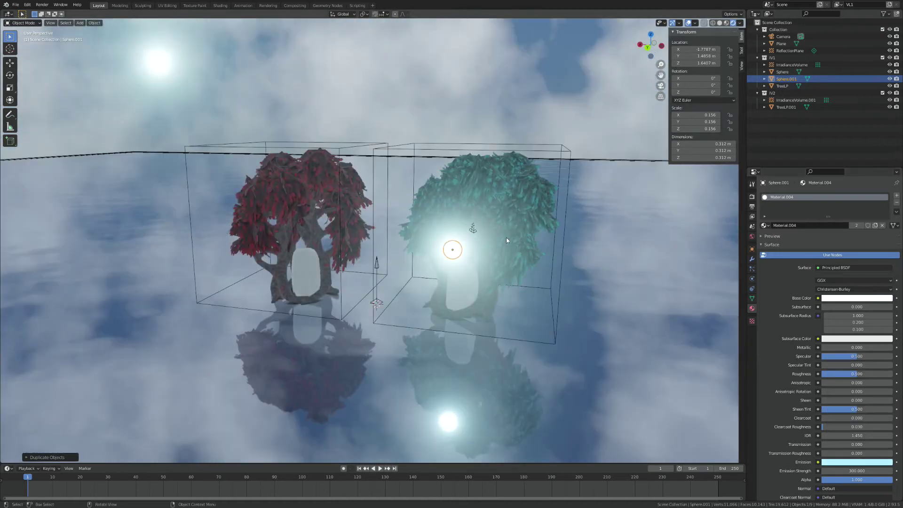
pyautogui.moveTo(507, 240); pyautogui.dragTo(459, 237, button='middle')
pyautogui.press('g')
pyautogui.press('y')
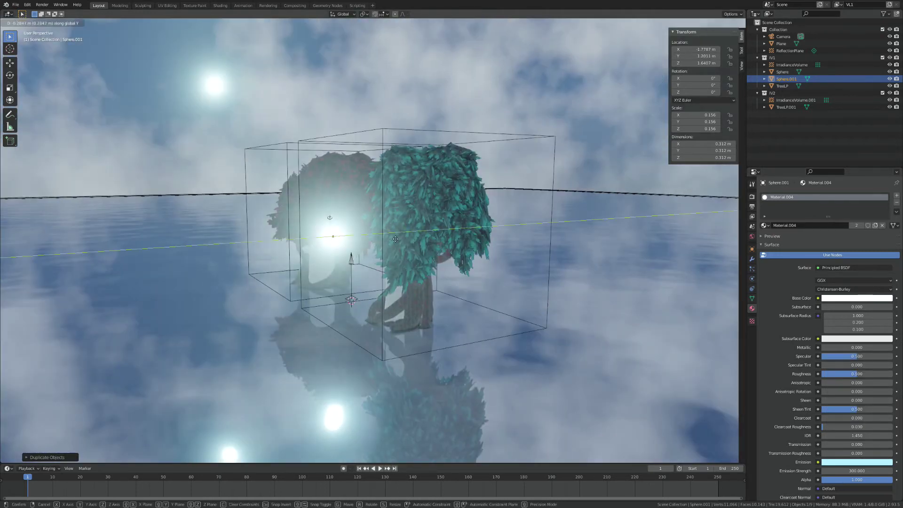
pyautogui.click(458, 240)
pyautogui.moveTo(458, 241); pyautogui.dragTo(416, 307, button='middle')
pyautogui.press('g')
pyautogui.click(439, 306)
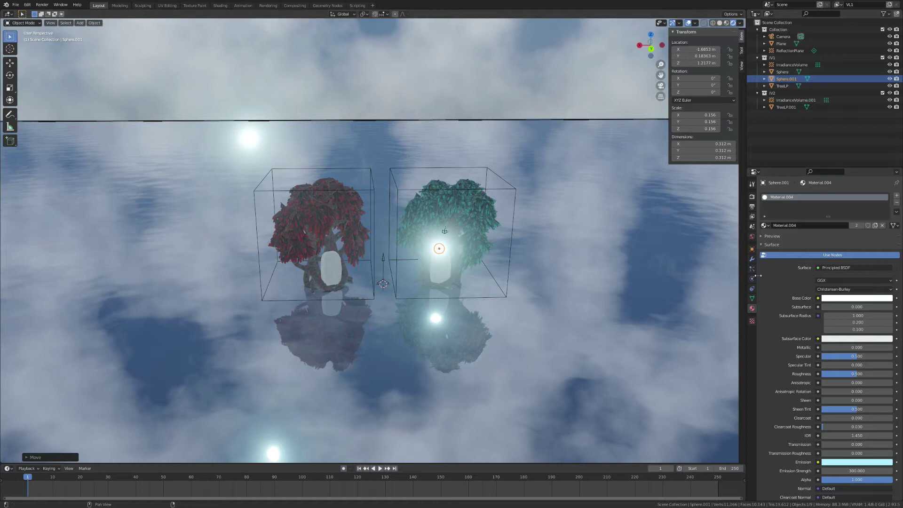
# Step: Give the duplicated sphere its own copy of the material, and set the original sphere's emission to white with strength 2000
pyautogui.click(874, 226)
pyautogui.click(254, 142)
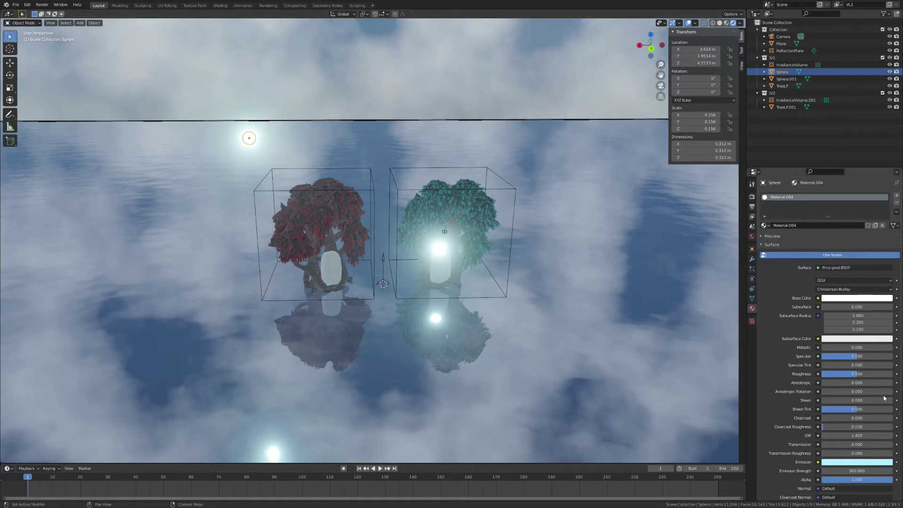
pyautogui.click(856, 461)
pyautogui.moveTo(863, 440); pyautogui.dragTo(831, 438)
pyautogui.click(857, 471)
pyautogui.write('2')
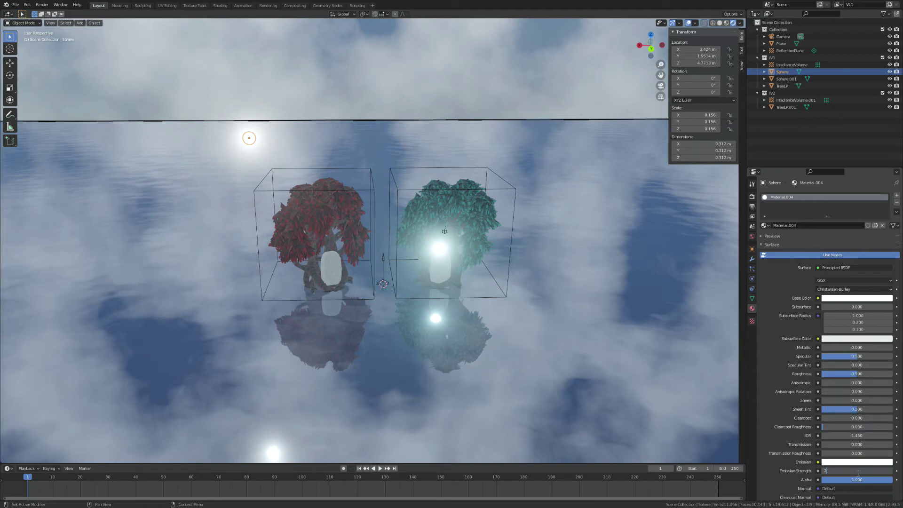
pyautogui.write('000')
pyautogui.press('Return')
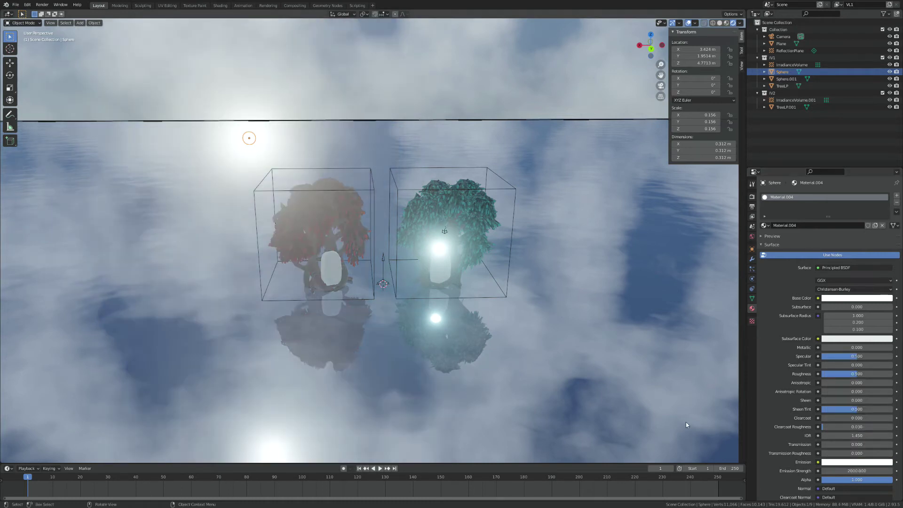
pyautogui.moveTo(583, 333); pyautogui.dragTo(543, 301, button='middle')
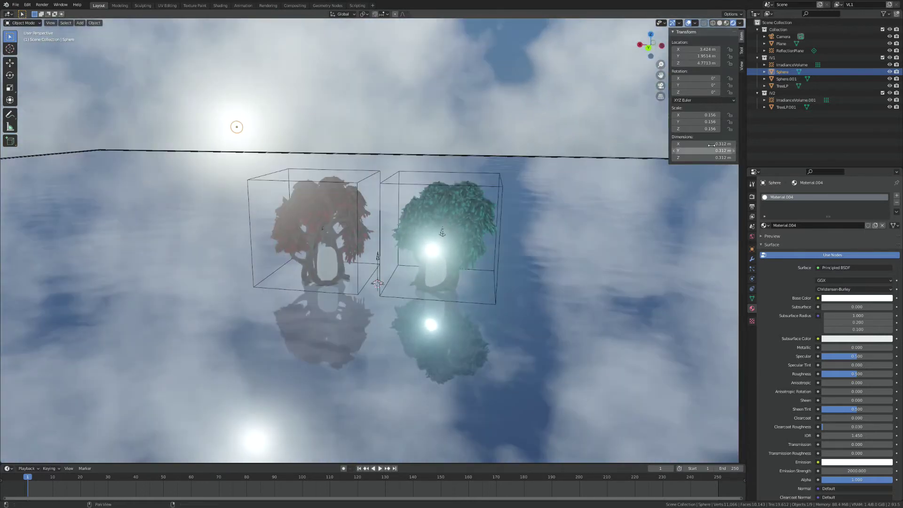
# Step: Move the pale cyan glowing sphere inside the teal tree, Sphere.001, into the IV2 collection
pyautogui.click(789, 79)
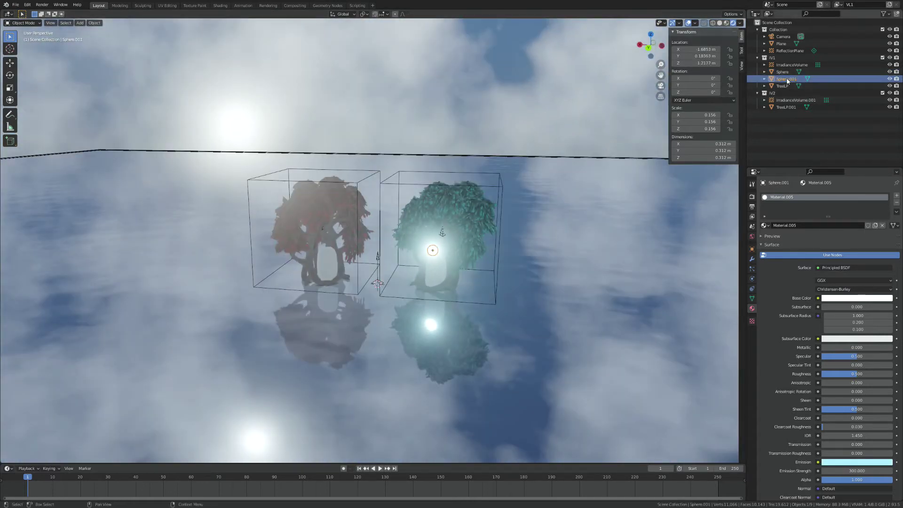
pyautogui.moveTo(790, 79); pyautogui.dragTo(772, 93)
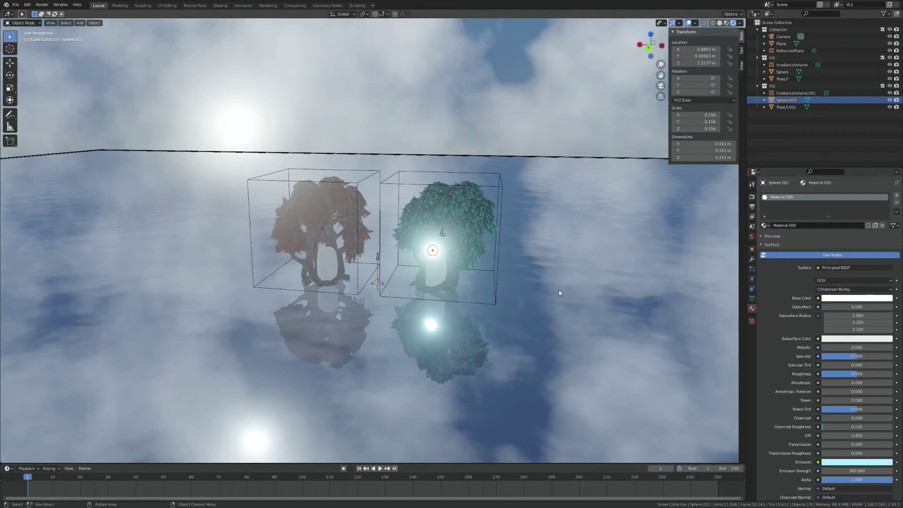
pyautogui.moveTo(498, 301); pyautogui.dragTo(395, 233, button='middle')
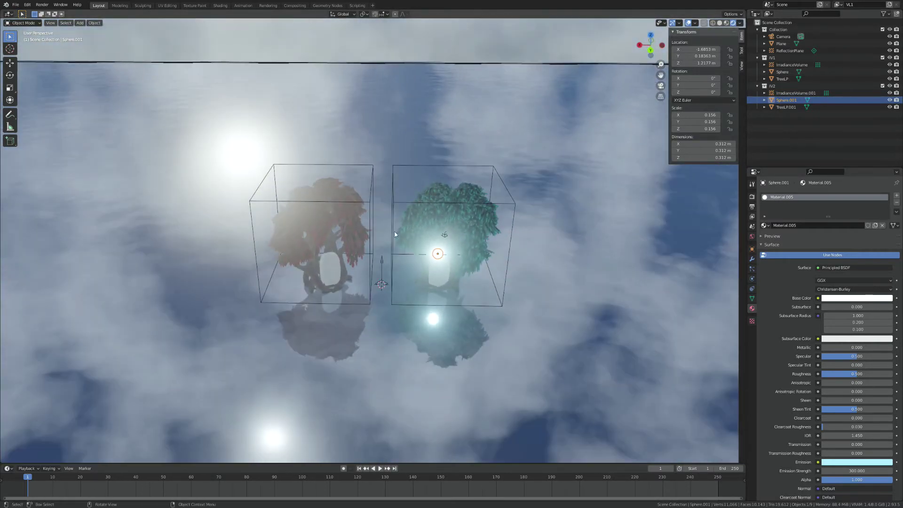
# Step: Set the resolution of the red tree's irradiance volume to 16 in X, Y and Z
pyautogui.click(374, 206)
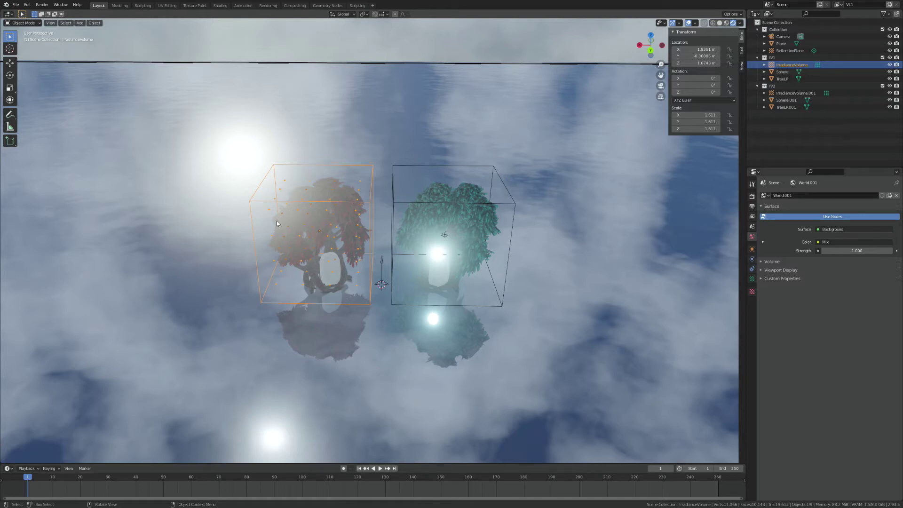
pyautogui.click(752, 279)
pyautogui.click(851, 240)
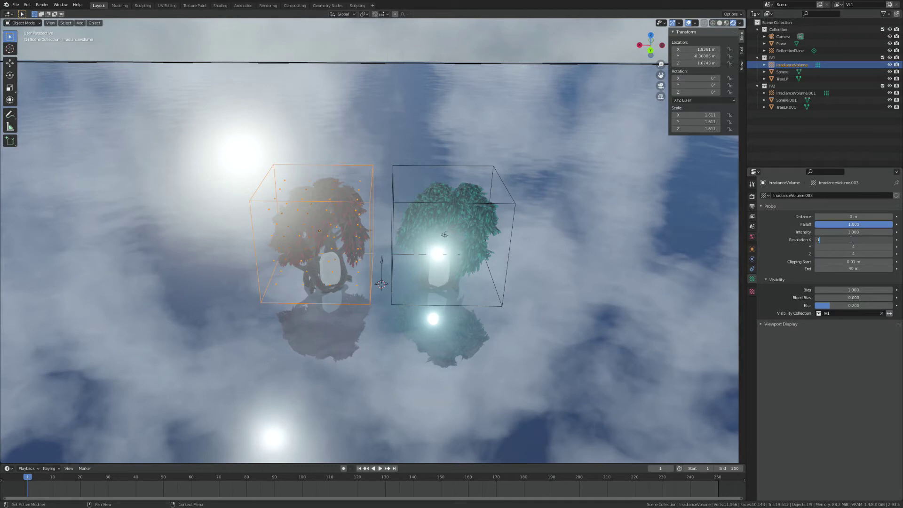
pyautogui.write('16')
pyautogui.press('Return')
pyautogui.moveTo(851, 239)
pyautogui.mouseDown()
pyautogui.moveTo(850, 253)
pyautogui.moveTo(850, 240)
pyautogui.mouseUp()
pyautogui.press('Return')
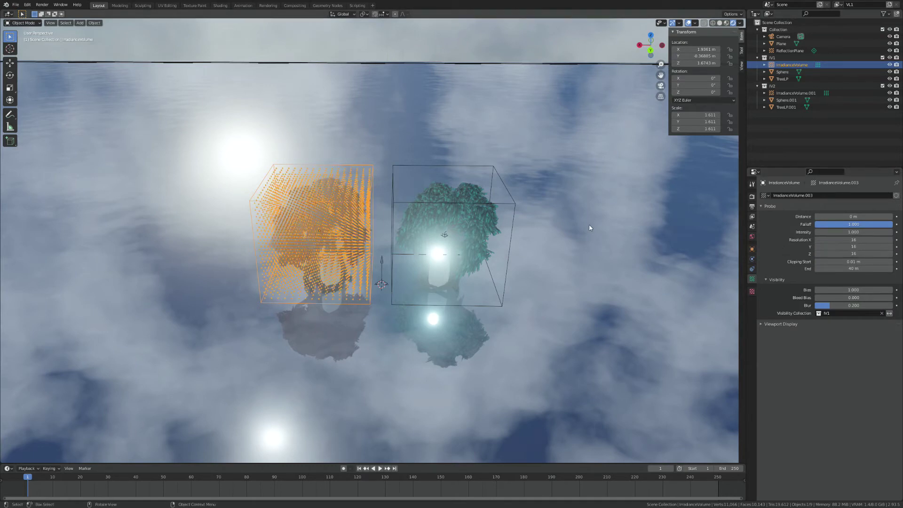
# Step: Set the resolution of the teal tree's irradiance volume to 16 in X, Y and Z
pyautogui.click(515, 206)
pyautogui.click(844, 240)
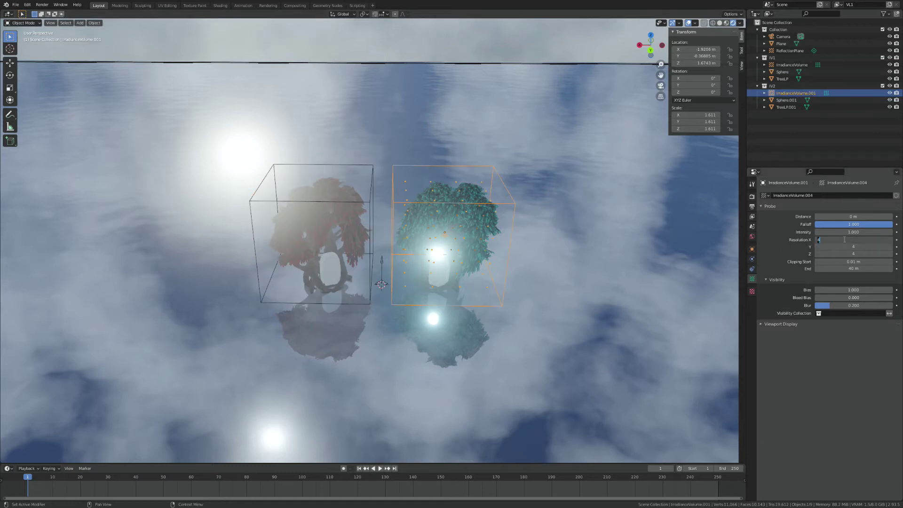
pyautogui.write('16')
pyautogui.press('Return')
pyautogui.moveTo(844, 239); pyautogui.dragTo(843, 254)
pyautogui.moveTo(844, 253); pyautogui.dragTo(845, 239)
pyautogui.press('Return')
pyautogui.moveTo(658, 249); pyautogui.dragTo(589, 262, button='middle')
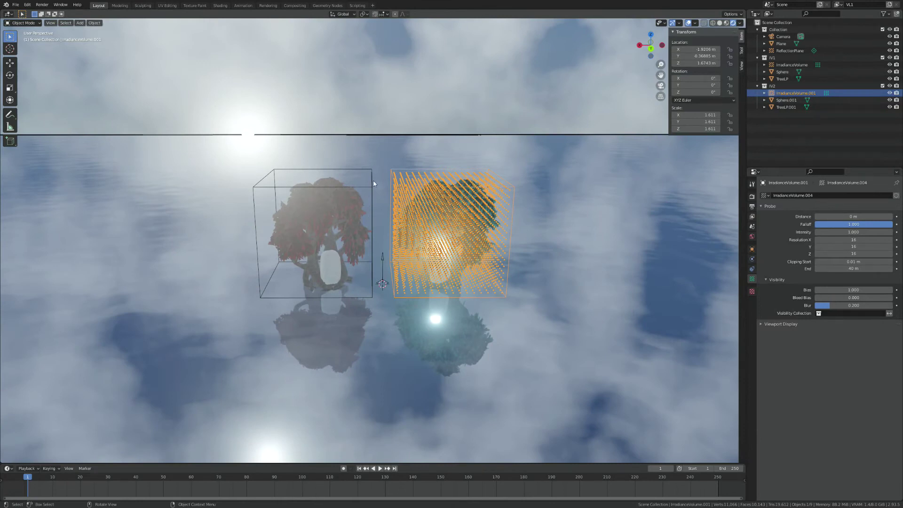
# Step: Bake the scene's indirect lighting with the higher-resolution irradiance volumes
pyautogui.click(362, 198)
pyautogui.click(752, 197)
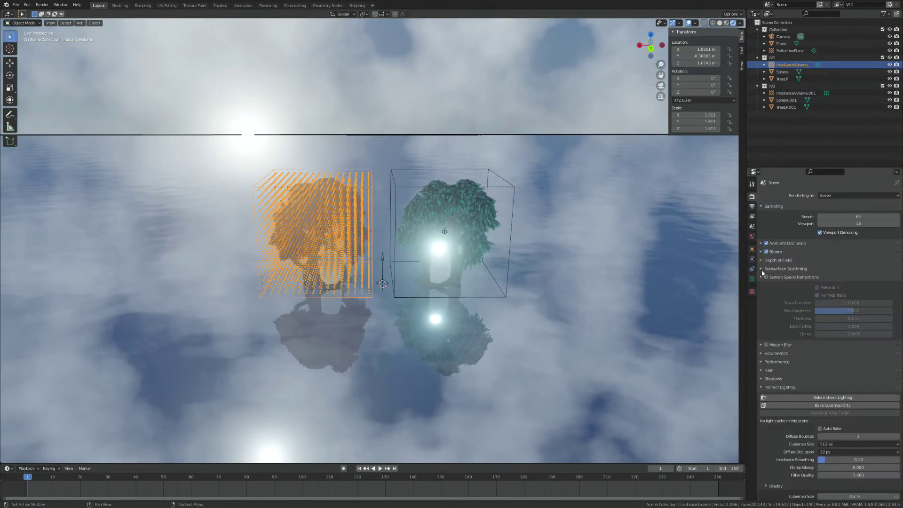
pyautogui.click(820, 398)
# Step: Examine the baked light on the red and teal trees up close and relative to the two glowing spheres
pyautogui.moveTo(682, 363); pyautogui.dragTo(599, 280, button='middle')
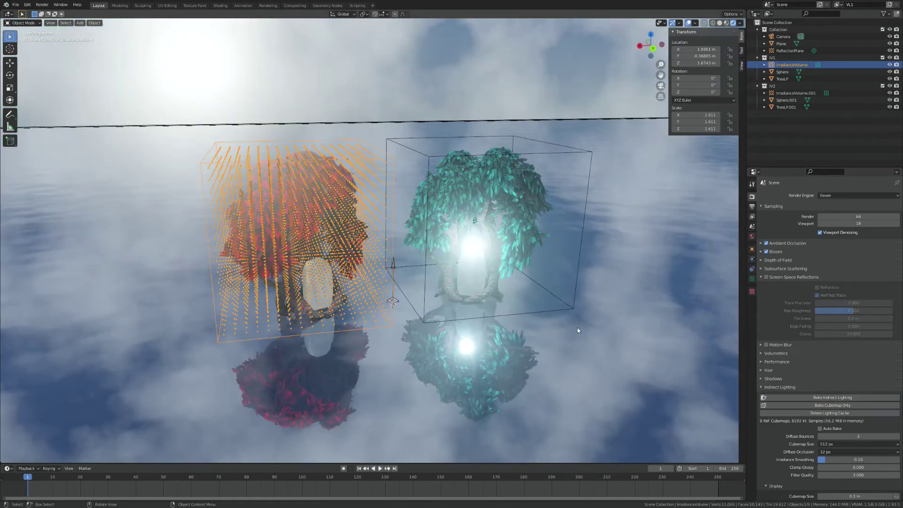
pyautogui.moveTo(497, 261); pyautogui.dragTo(366, 196, button='middle')
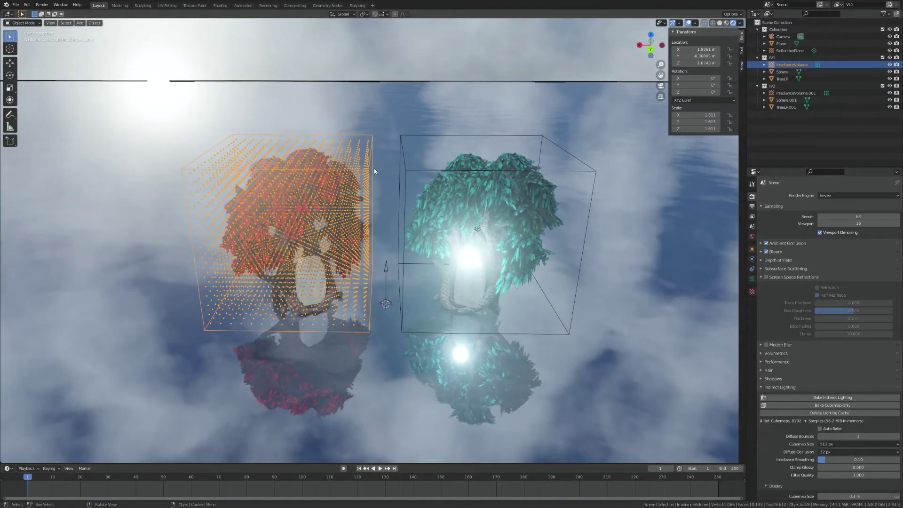
pyautogui.click(371, 170)
pyautogui.scroll(4, 366, 248)
pyautogui.moveTo(367, 249); pyautogui.dragTo(433, 275, button='middle')
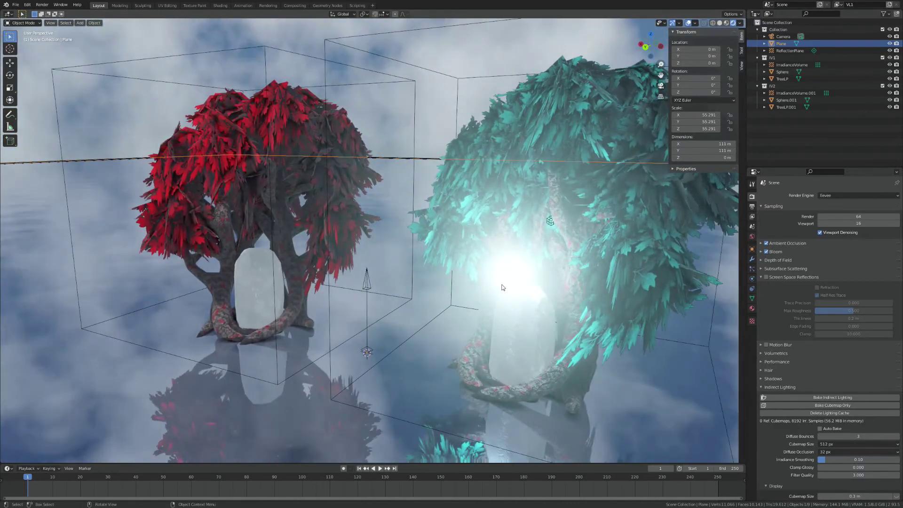
pyautogui.moveTo(280, 244)
pyautogui.mouseDown(button='middle')
pyautogui.moveTo(305, 260)
pyautogui.moveTo(321, 257)
pyautogui.mouseUp(button='middle')
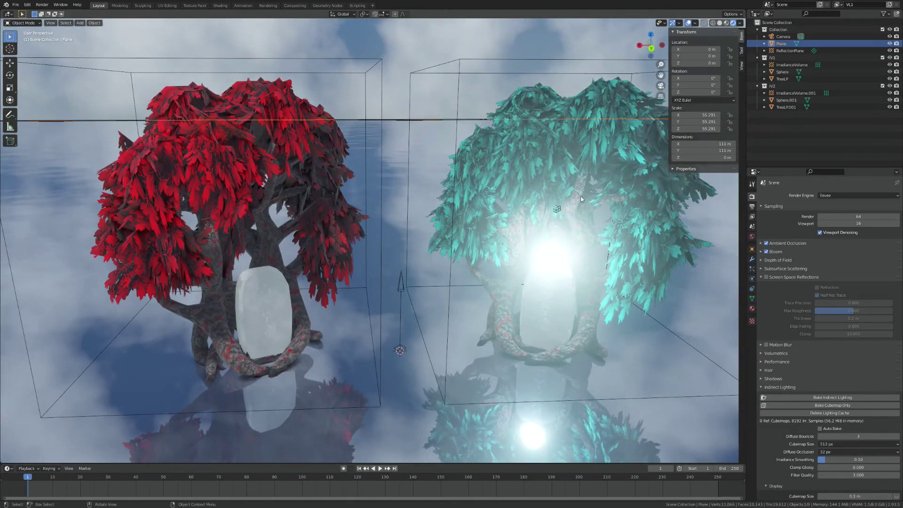
pyautogui.scroll(-3, 508, 244)
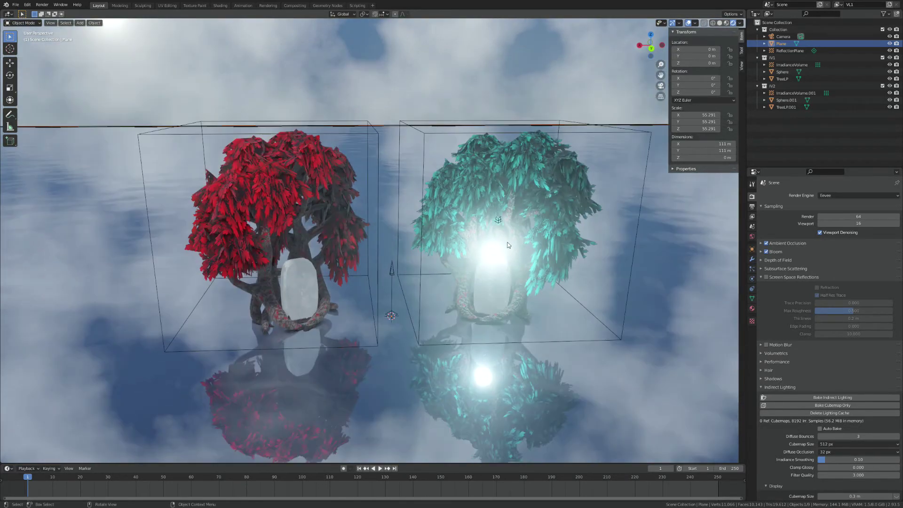
pyautogui.scroll(-3, 496, 256)
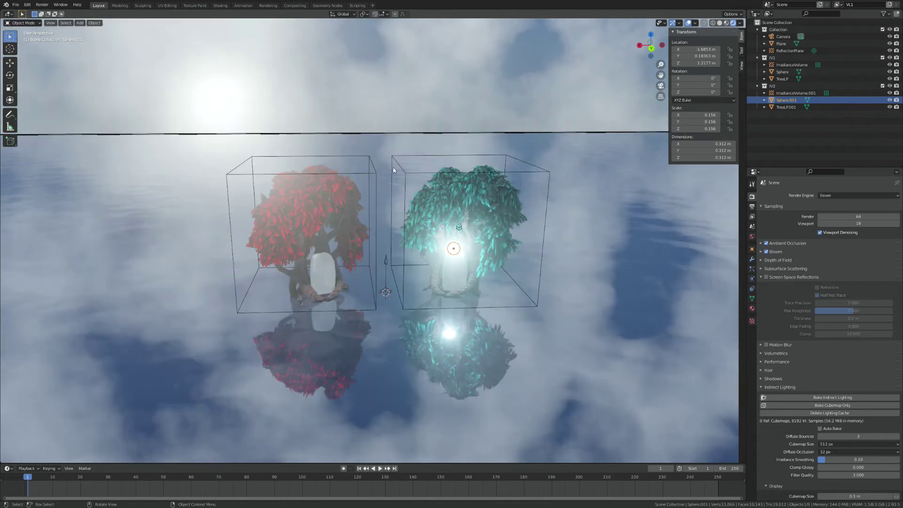
pyautogui.moveTo(496, 256); pyautogui.dragTo(230, 133, button='middle')
pyautogui.click(229, 139)
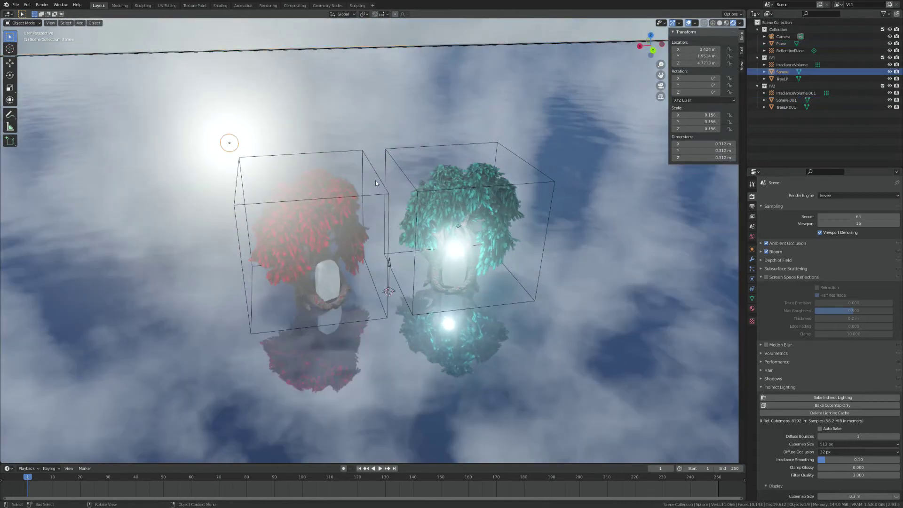
pyautogui.scroll(3, 228, 141)
pyautogui.moveTo(423, 202); pyautogui.dragTo(356, 157, button='middle')
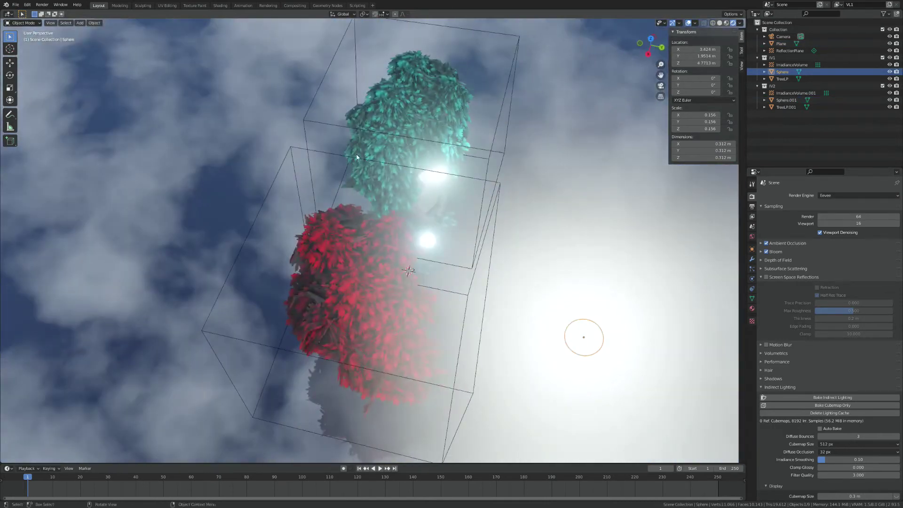
pyautogui.moveTo(458, 125); pyautogui.dragTo(419, 123, button='middle')
# Step: Set the visibility collection of the teal tree's irradiance volume to IV2, and return to the render settings
pyautogui.click(420, 124)
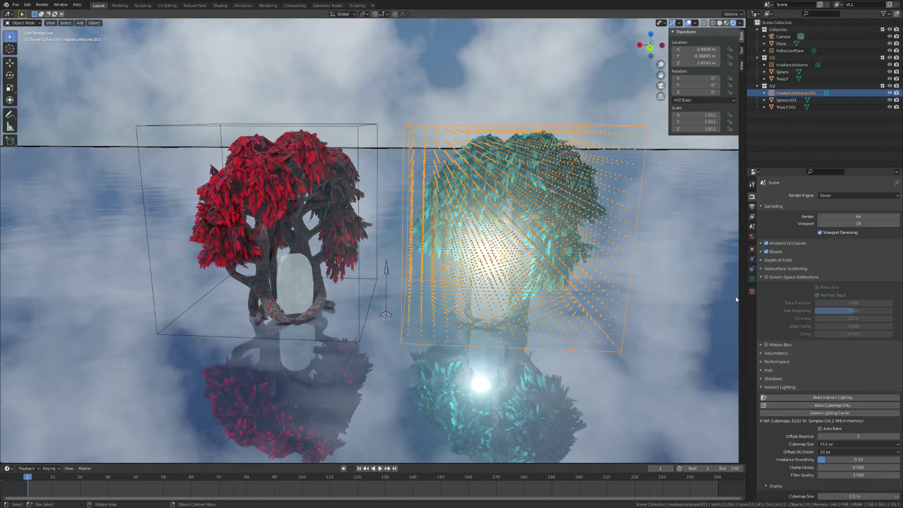
pyautogui.click(752, 279)
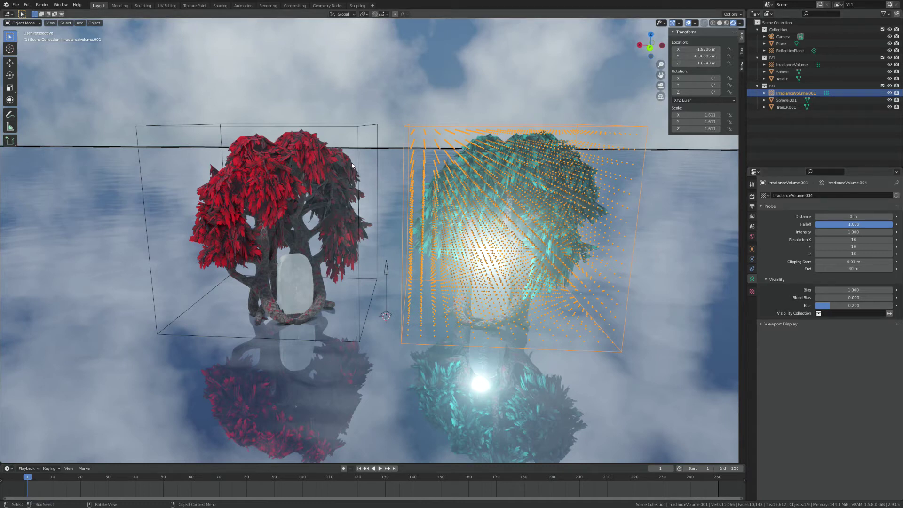
pyautogui.scroll(-4, 337, 251)
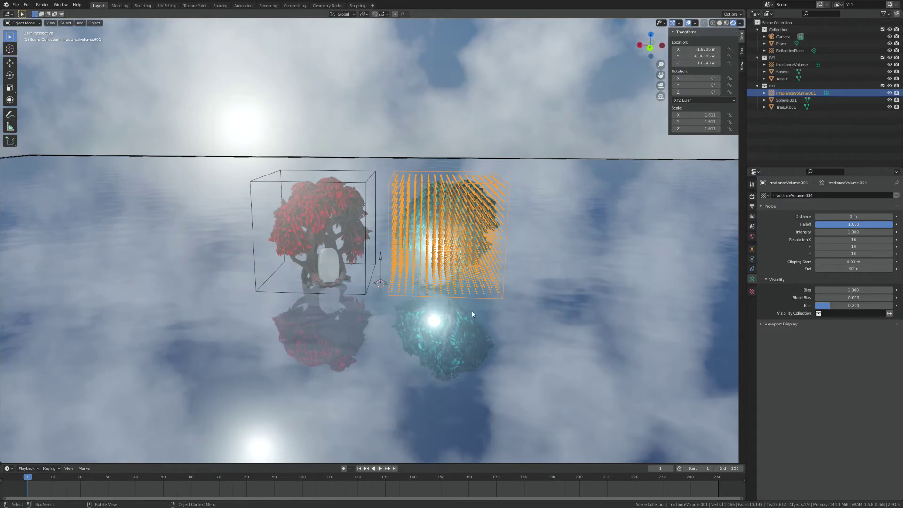
pyautogui.scroll(5, 394, 228)
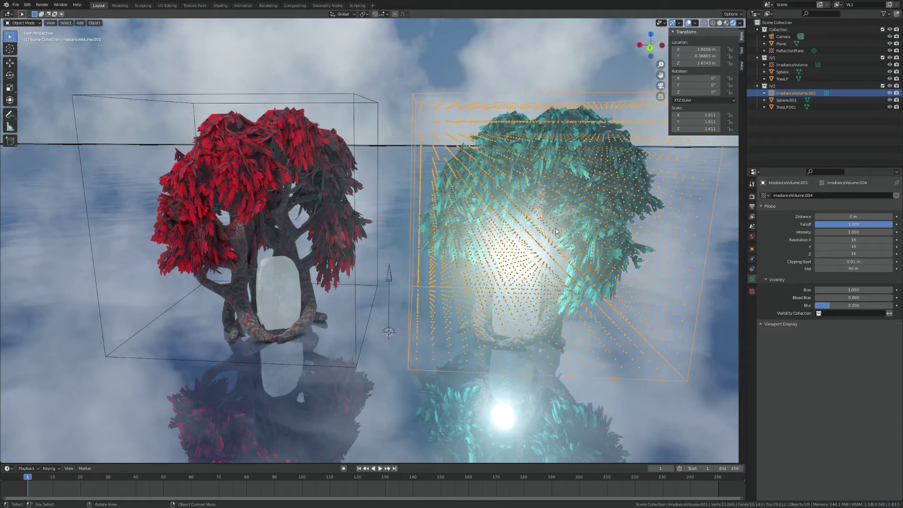
pyautogui.click(821, 313)
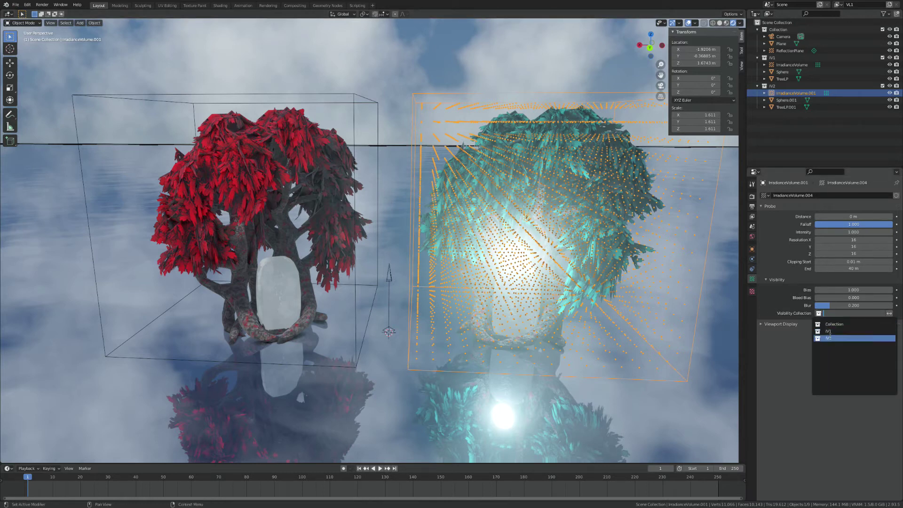
pyautogui.click(830, 337)
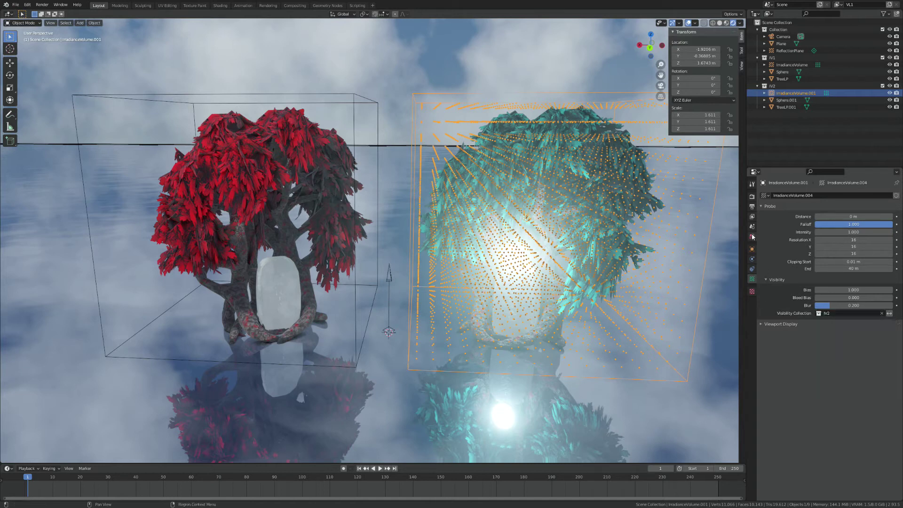
pyautogui.click(751, 196)
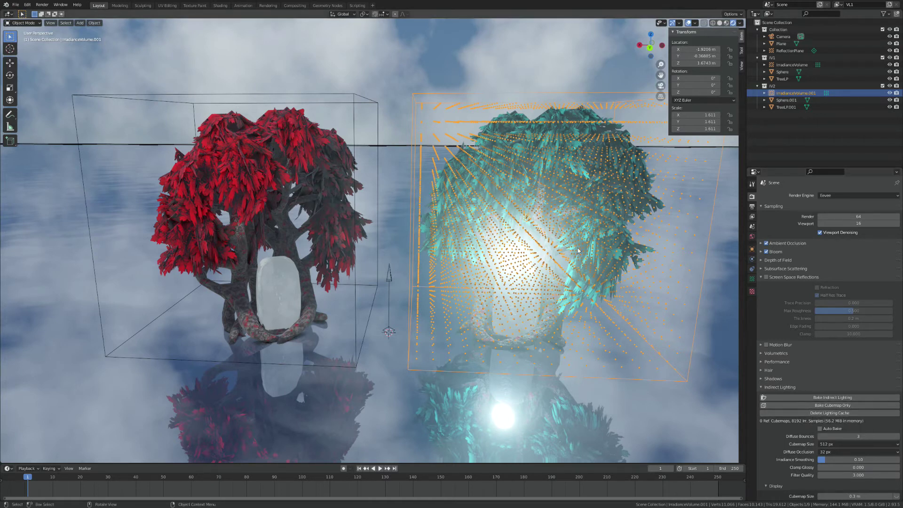
# Step: Try moving the red tree upward inside its irradiance volume
pyautogui.click(289, 183)
pyautogui.moveTo(289, 182); pyautogui.dragTo(347, 308, button='middle')
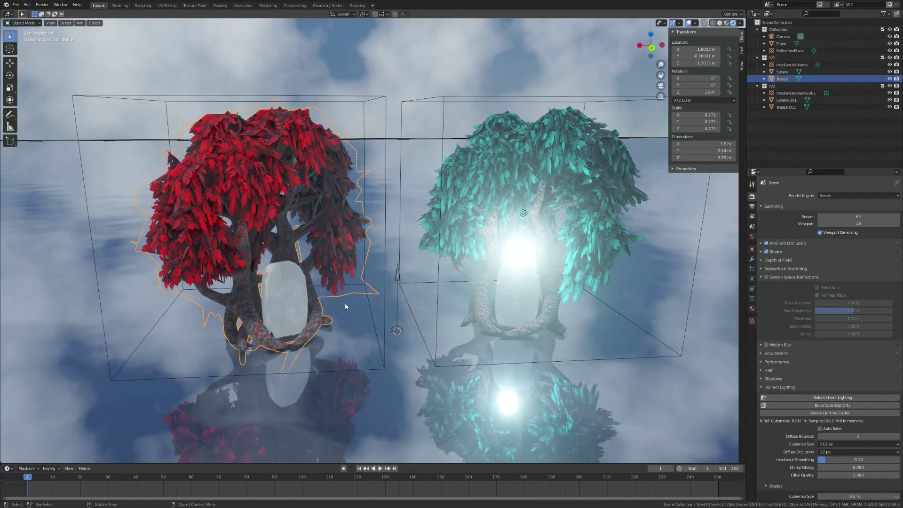
pyautogui.press('g')
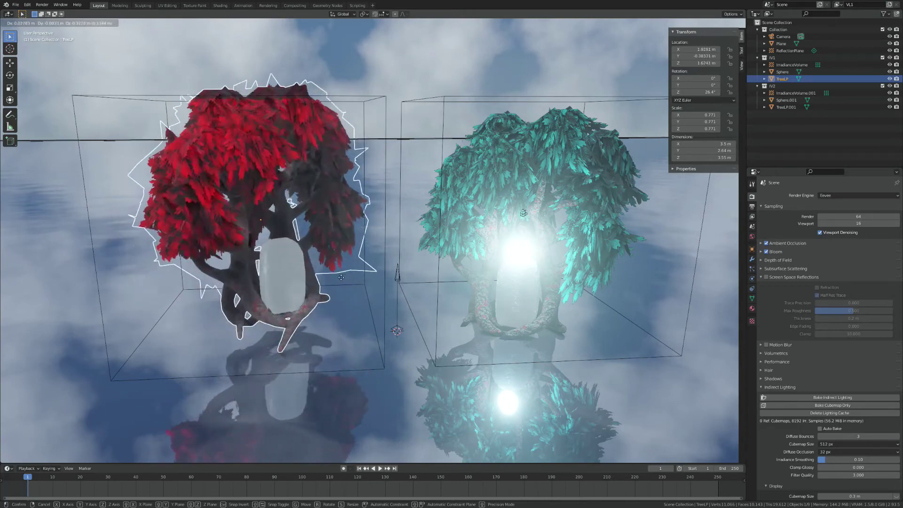
pyautogui.click(339, 297)
pyautogui.moveTo(415, 355)
pyautogui.mouseDown(button='middle')
pyautogui.moveTo(396, 365)
pyautogui.moveTo(407, 365)
pyautogui.mouseUp(button='middle')
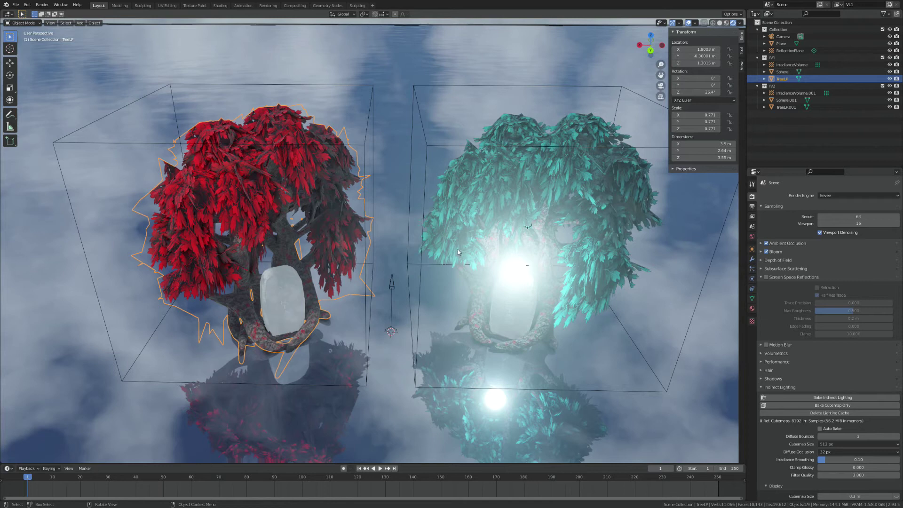
pyautogui.moveTo(500, 318); pyautogui.dragTo(501, 277, button='middle')
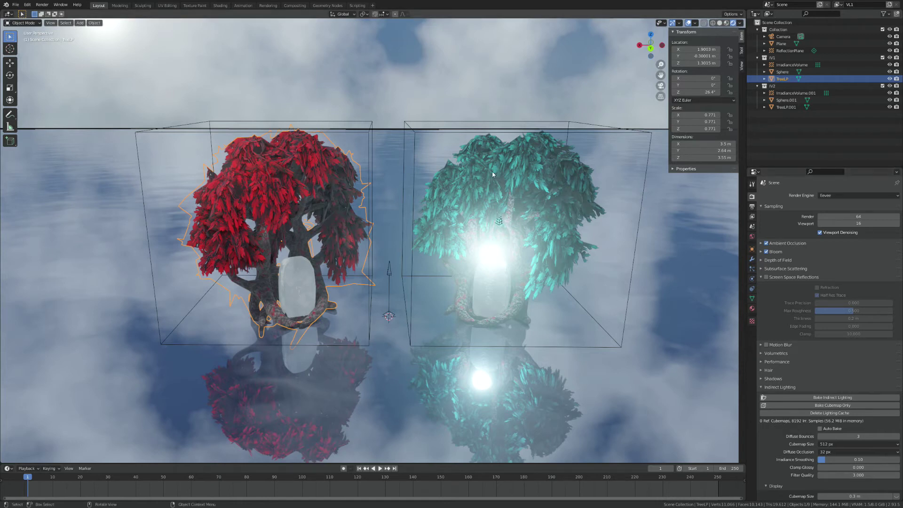
# Step: Delete the lighting cache and check the visibility collections of both irradiance volumes
pyautogui.click(830, 413)
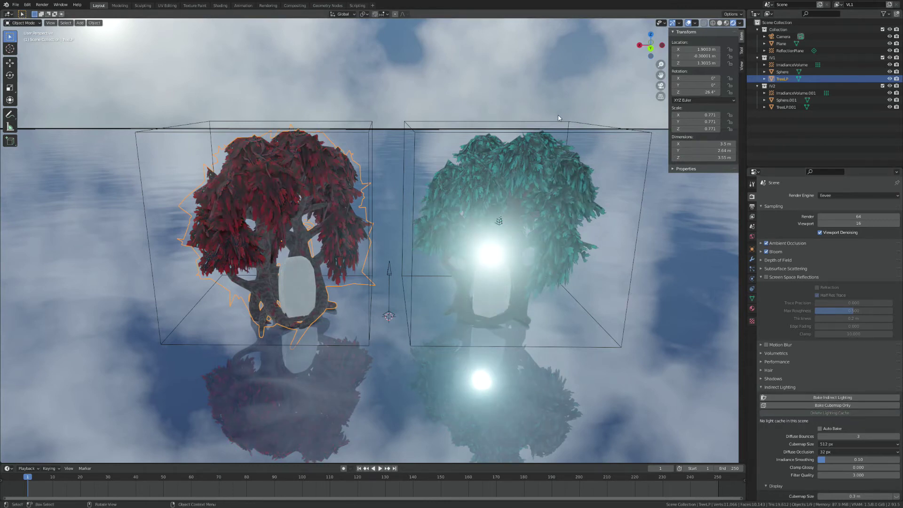
pyautogui.click(557, 127)
pyautogui.click(751, 278)
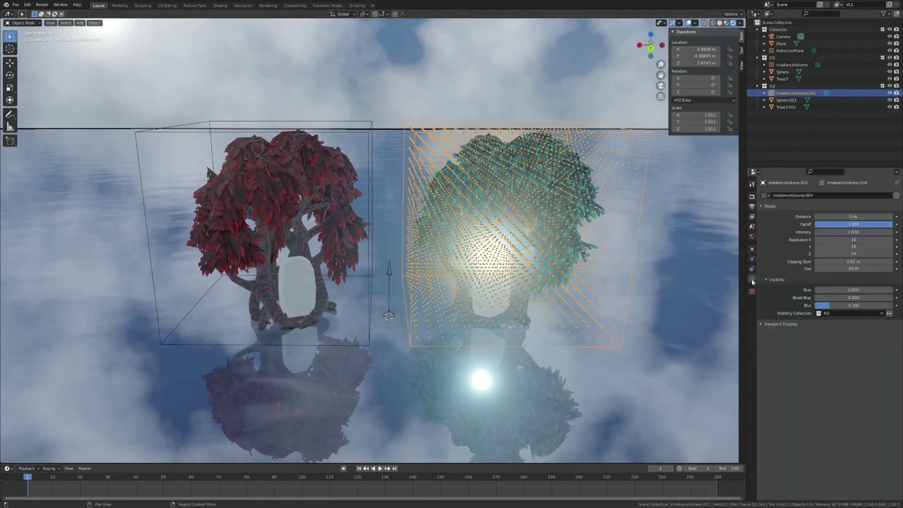
pyautogui.click(334, 121)
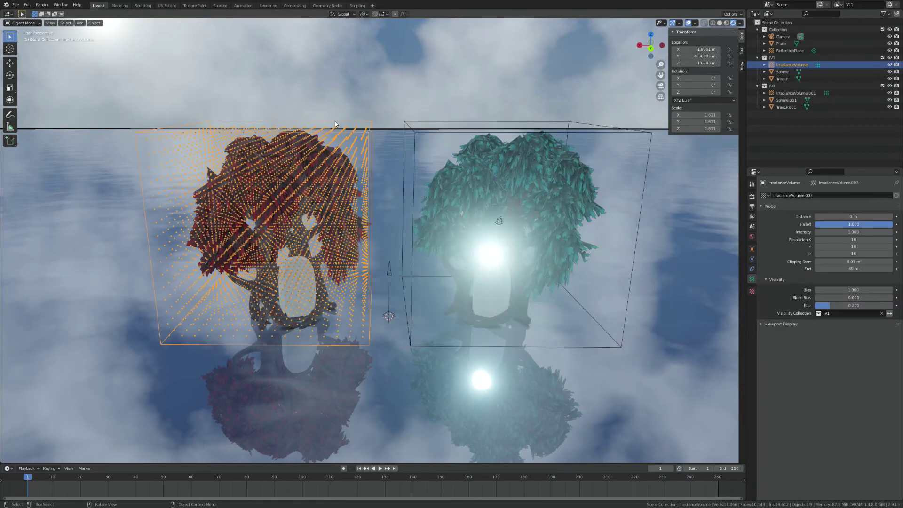
# Step: Bake the indirect lighting again with a visibility collection assigned to each irradiance volume
pyautogui.click(752, 196)
pyautogui.click(799, 398)
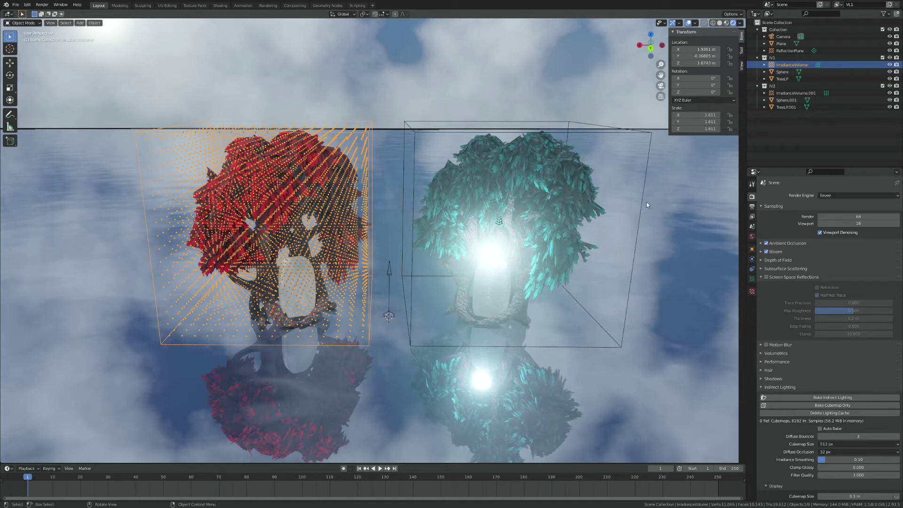
pyautogui.moveTo(487, 168); pyautogui.dragTo(514, 150, button='middle')
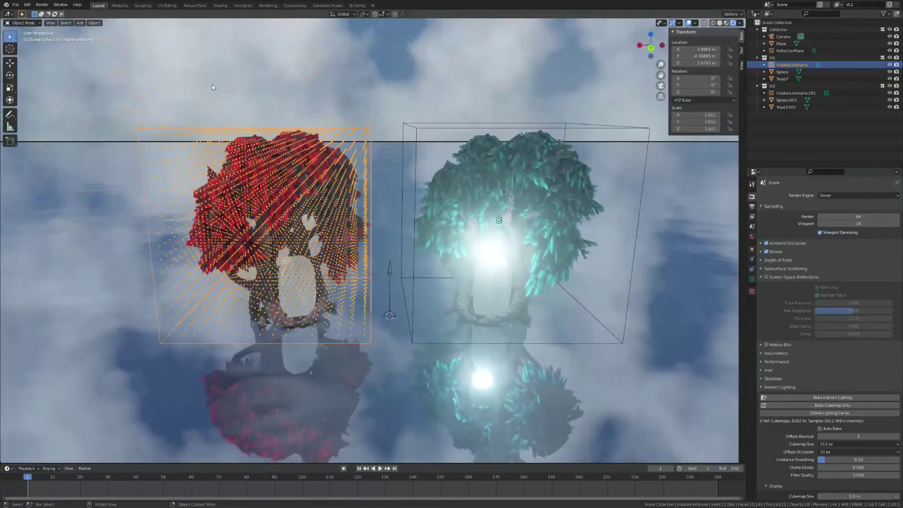
# Step: Hide the red tree's irradiance volume and the white glowing sphere of collection IV1 in the viewport
pyautogui.moveTo(582, 193); pyautogui.dragTo(450, 154, button='middle')
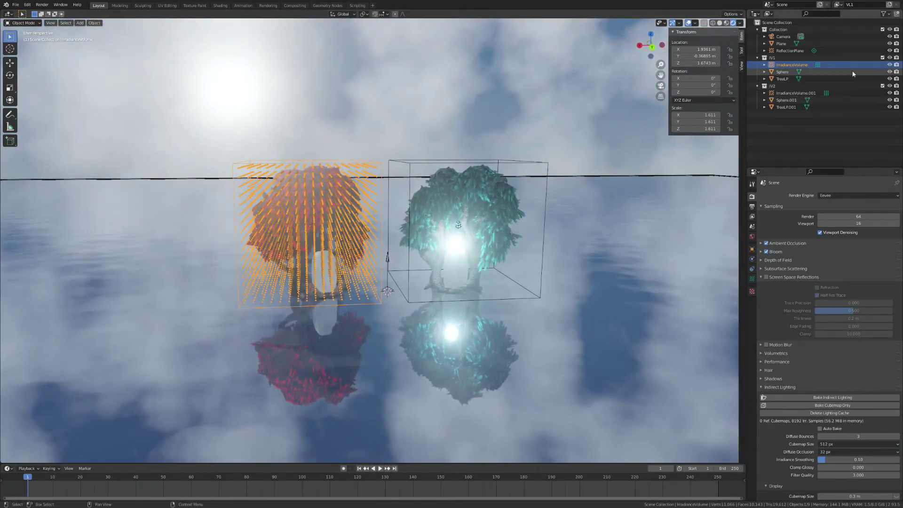
pyautogui.click(889, 64)
pyautogui.click(889, 71)
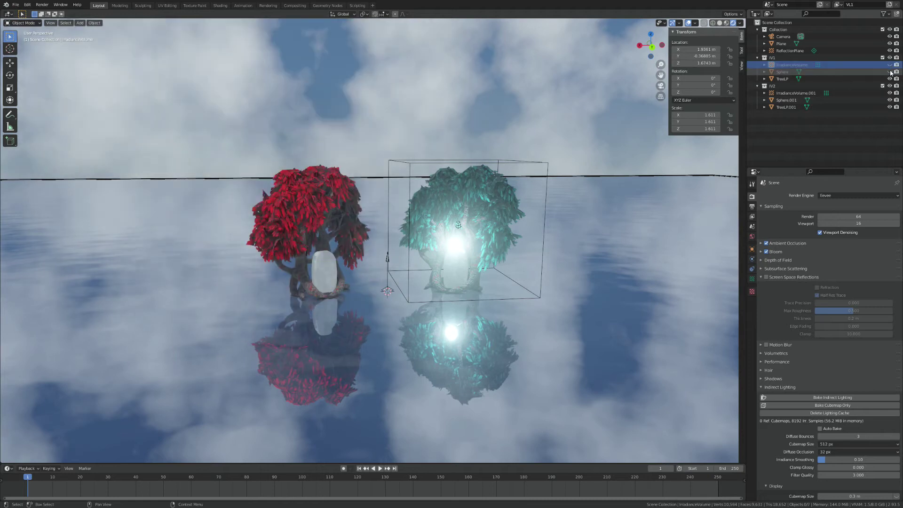
# Step: Hide the teal tree's irradiance volume and the glowing sphere of collection IV2 in the viewport
pyautogui.click(889, 92)
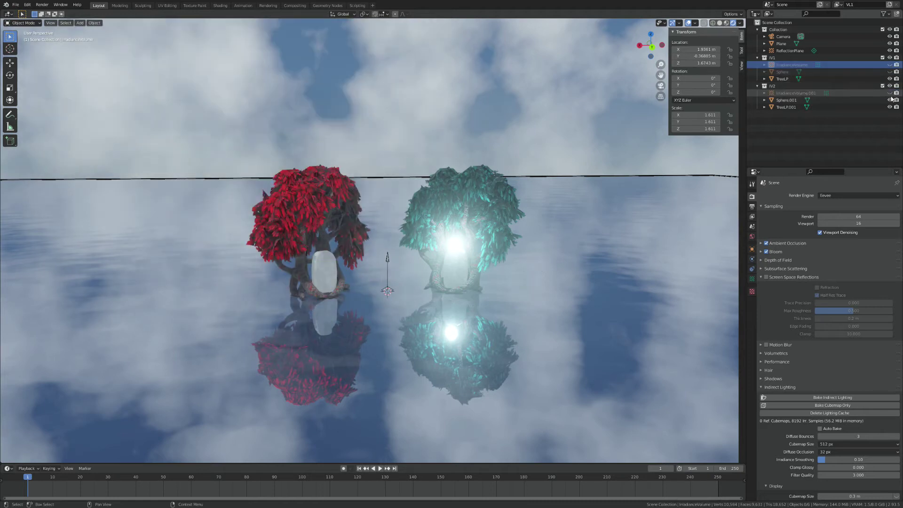
pyautogui.click(890, 100)
pyautogui.scroll(4, 571, 207)
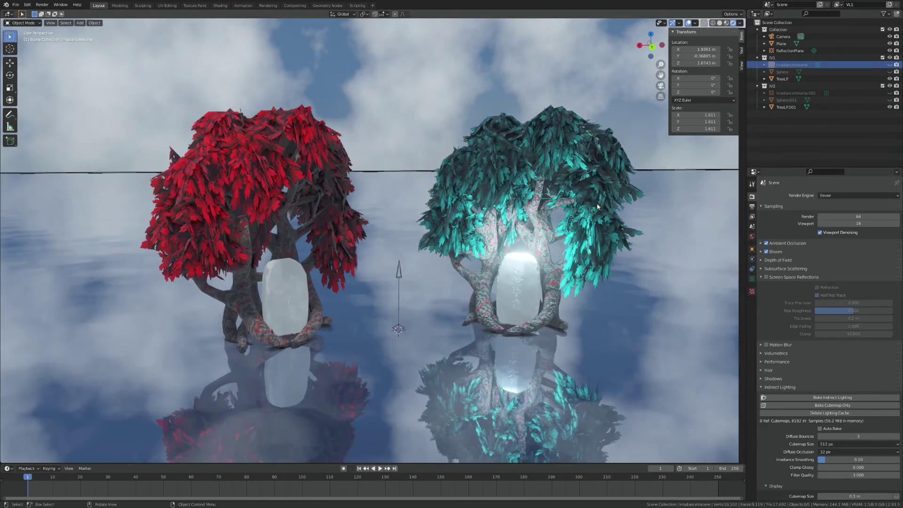
pyautogui.scroll(-1, 600, 207)
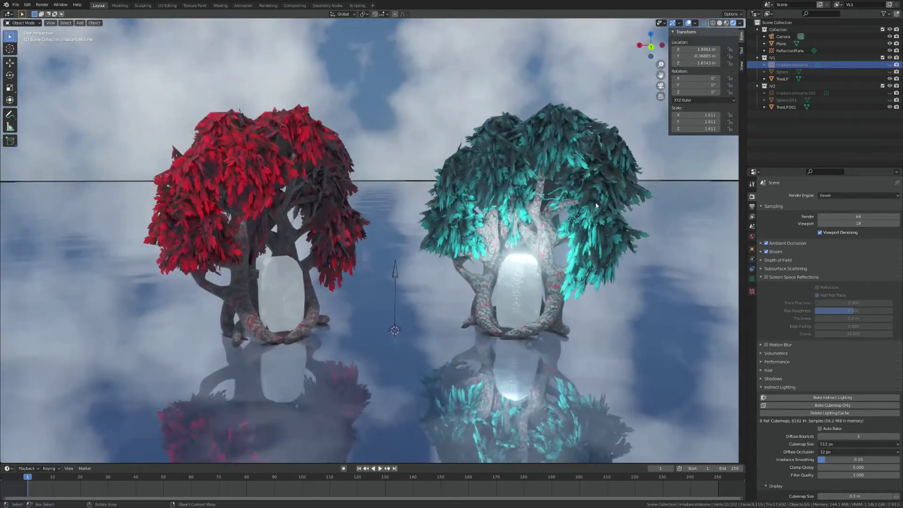
pyautogui.moveTo(596, 209); pyautogui.dragTo(590, 201, button='middle')
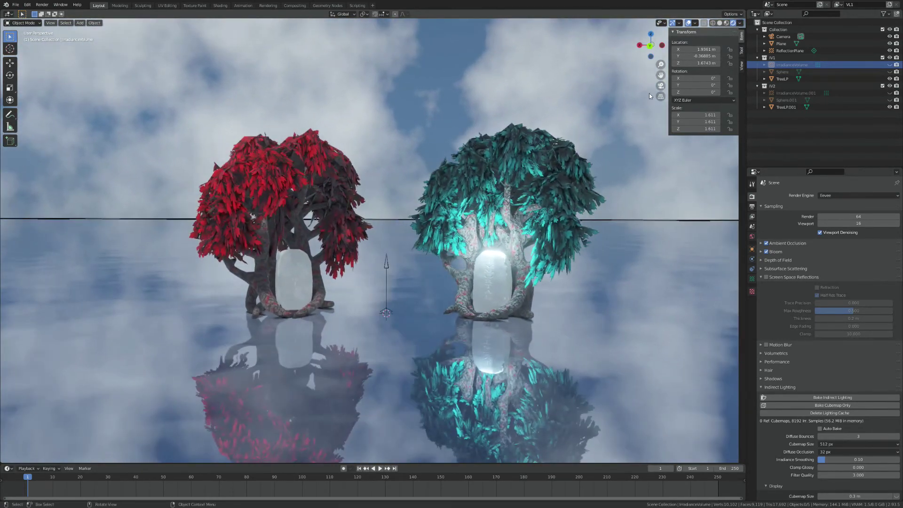
# Step: Render a still image of both trees from the scene camera and close the result
pyautogui.press('KP_0')
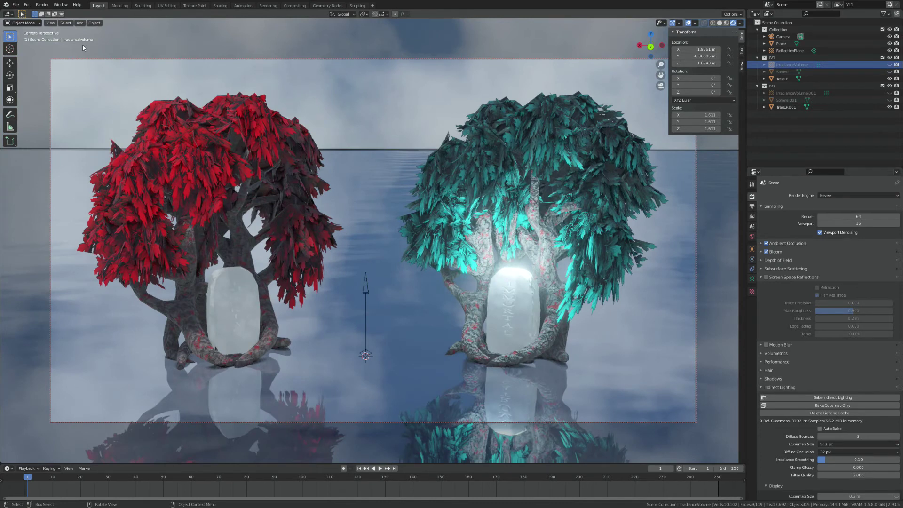
pyautogui.click(43, 5)
pyautogui.click(49, 14)
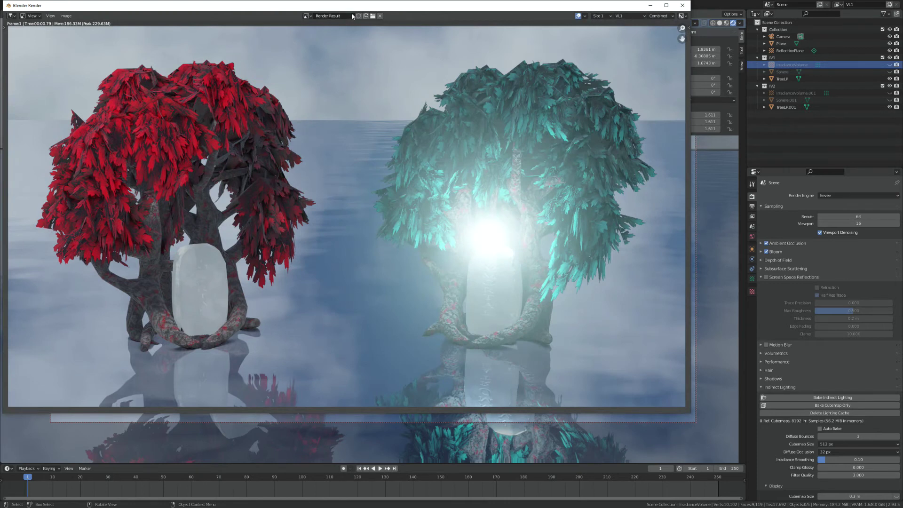
pyautogui.click(682, 6)
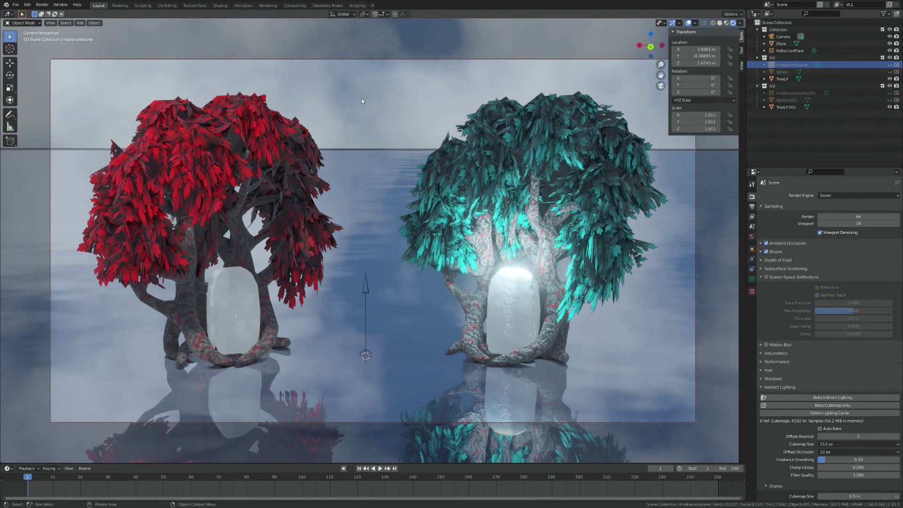
# Step: Render the camera view again with the glowing spheres excluded from rendering
pyautogui.click(42, 5)
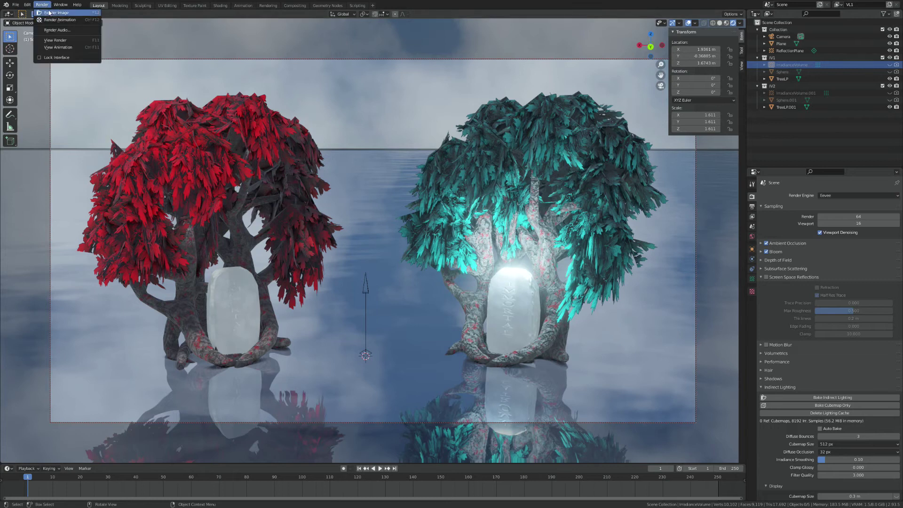
pyautogui.click(50, 15)
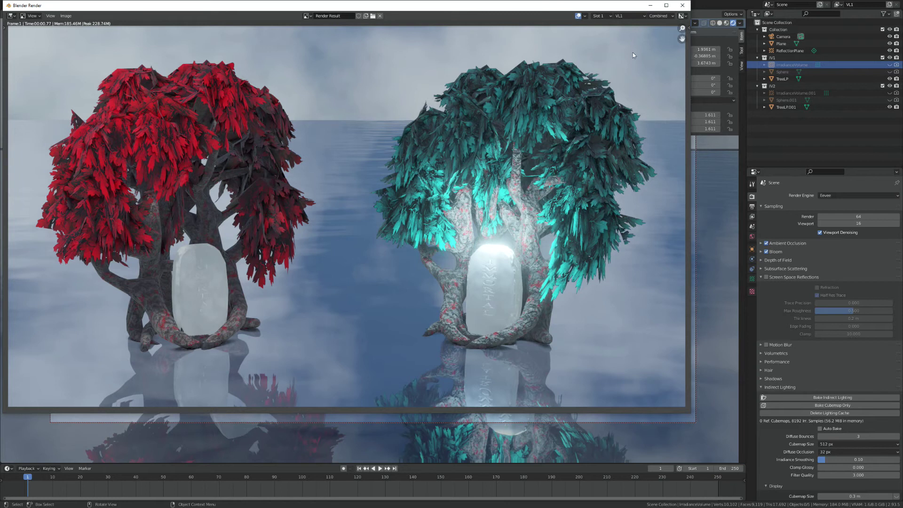
pyautogui.click(682, 5)
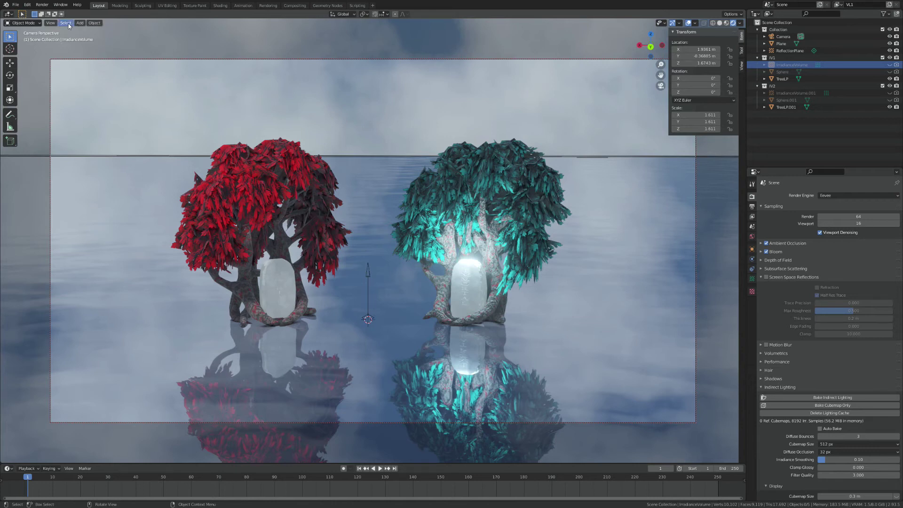
# Step: Render the scene from a camera position farther back that frames both trees with their reflections, and close the result
pyautogui.click(42, 5)
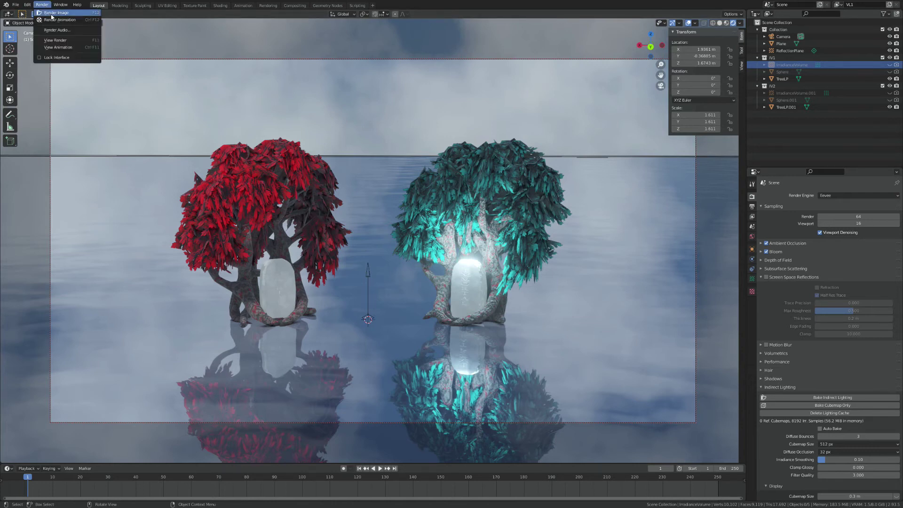
pyautogui.click(50, 13)
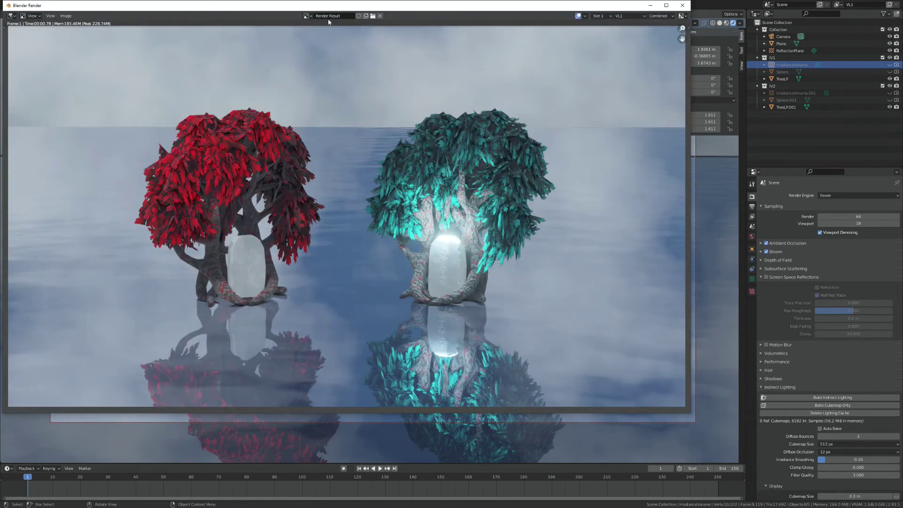
pyautogui.moveTo(337, 6); pyautogui.dragTo(378, 38)
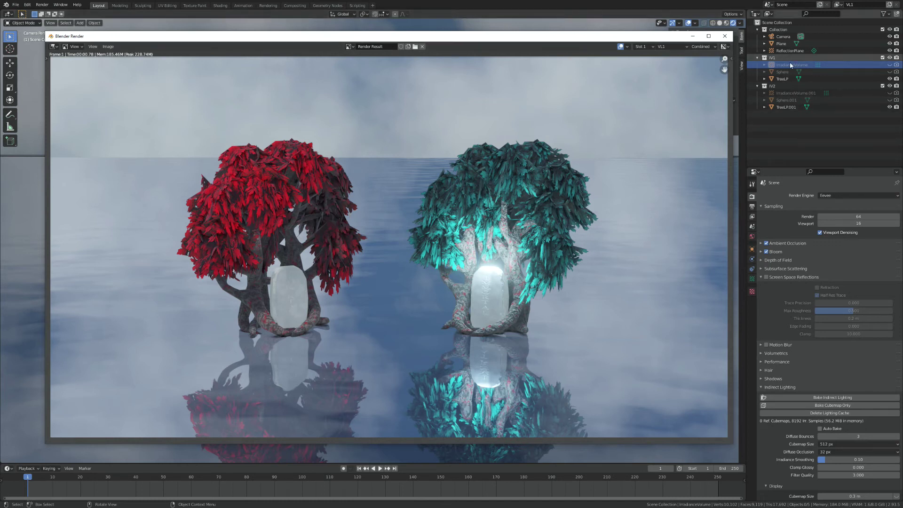
pyautogui.click(725, 35)
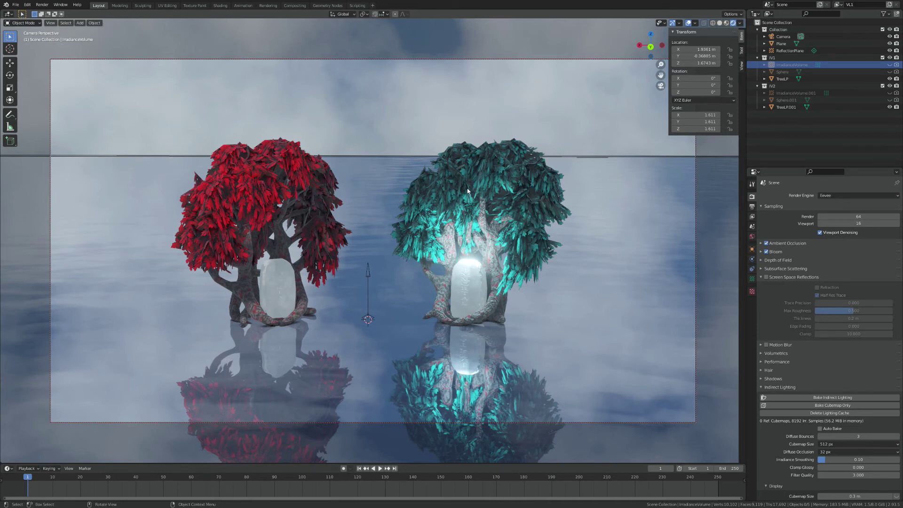
# Step: Show the irradiance volumes of both trees in the viewport again
pyautogui.click(889, 64)
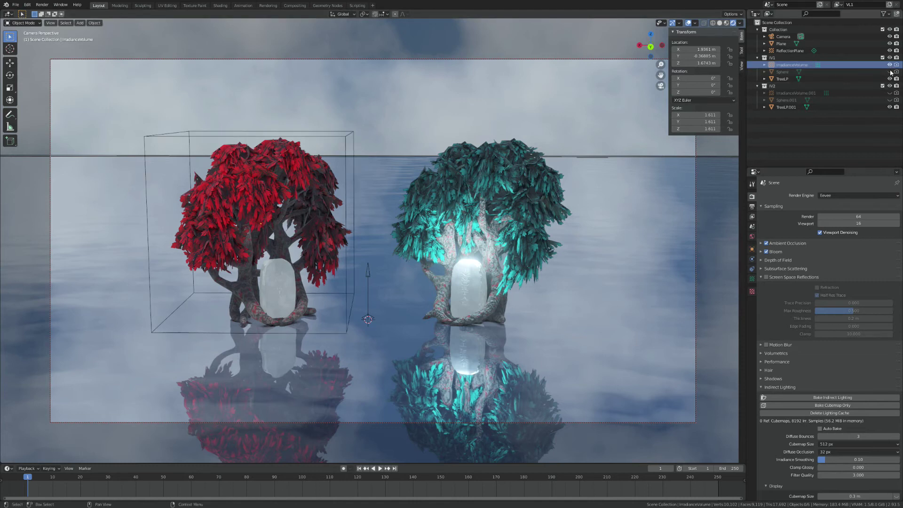
pyautogui.click(888, 86)
pyautogui.click(889, 86)
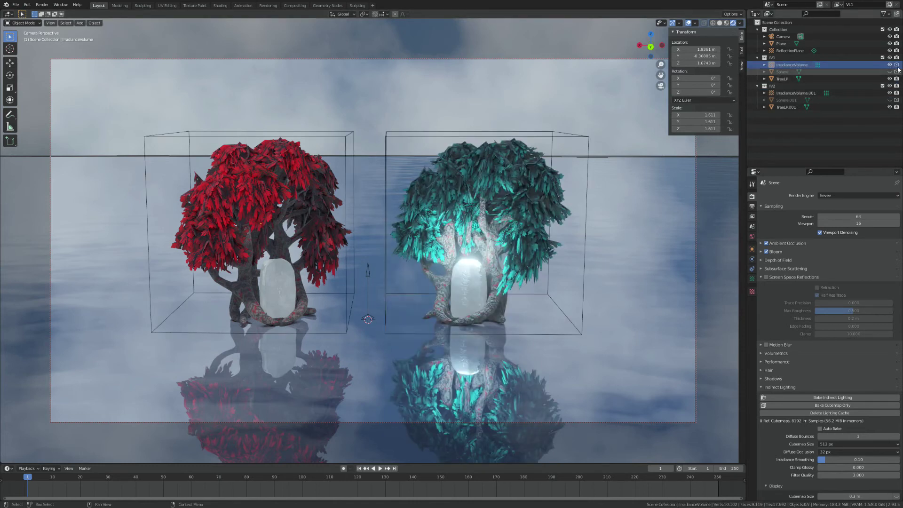
# Step: Show both glowing spheres in the viewport briefly and hide them again
pyautogui.click(889, 72)
pyautogui.click(889, 99)
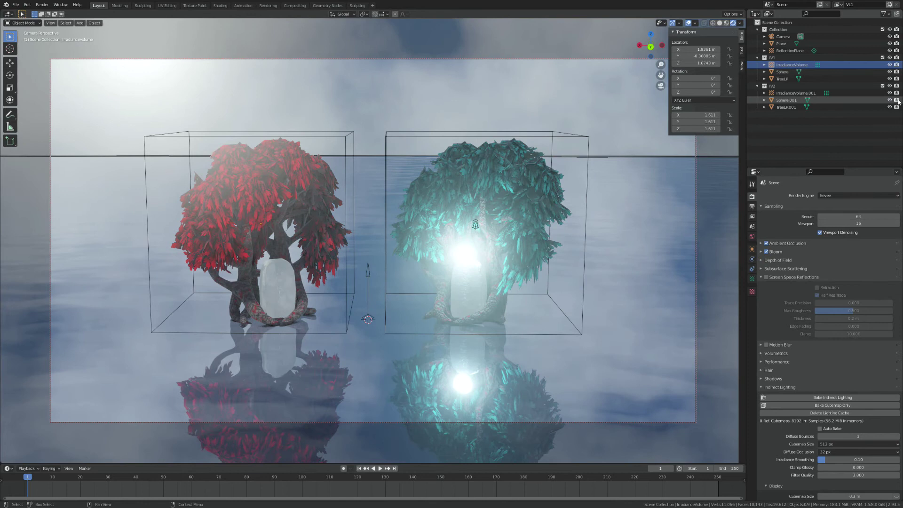
pyautogui.click(889, 100)
pyautogui.click(889, 72)
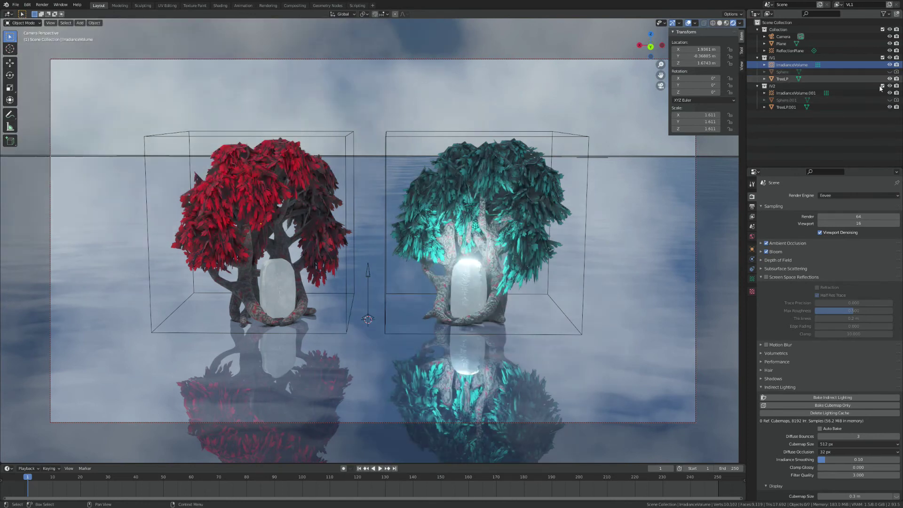
# Step: Select the red tree's irradiance volume and examine how its sample points cover the tree from several angles
pyautogui.click(450, 137)
pyautogui.click(331, 143)
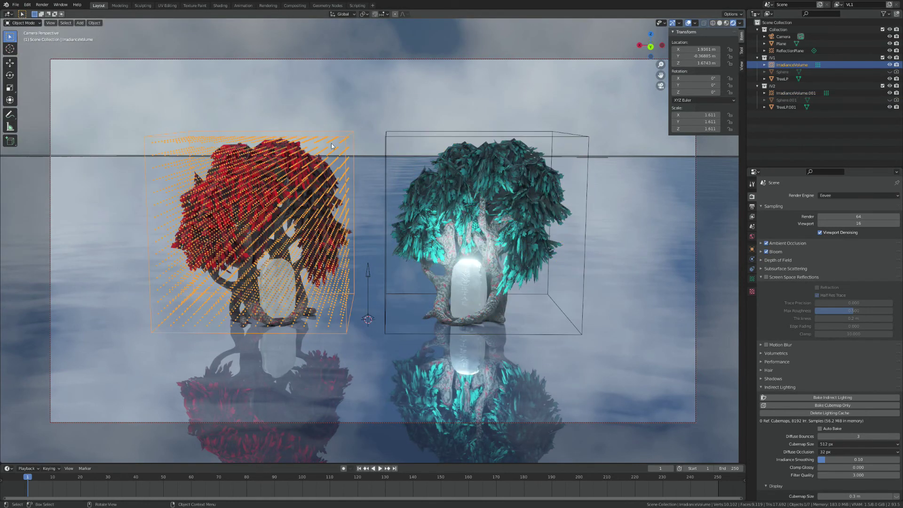
pyautogui.moveTo(379, 178); pyautogui.dragTo(403, 191, button='middle')
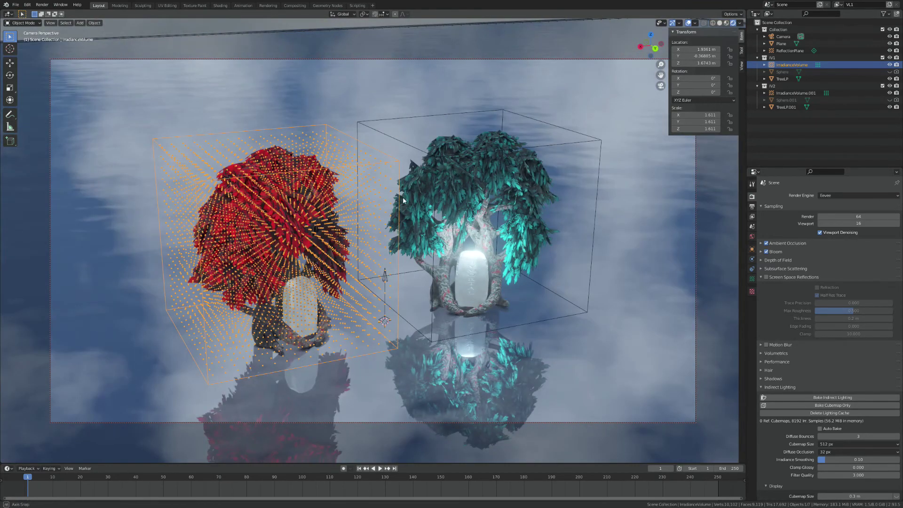
pyautogui.moveTo(405, 201); pyautogui.dragTo(343, 185, button='middle')
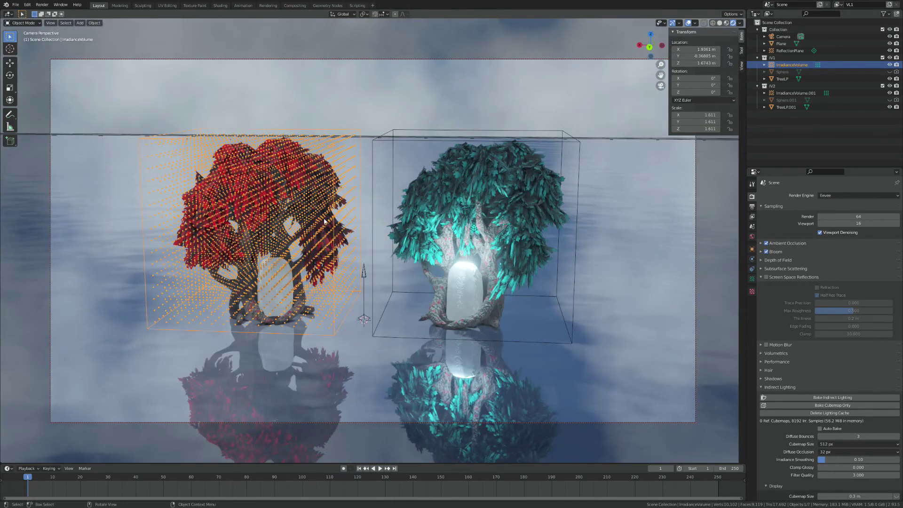
pyautogui.moveTo(269, 184); pyautogui.dragTo(286, 199, button='middle')
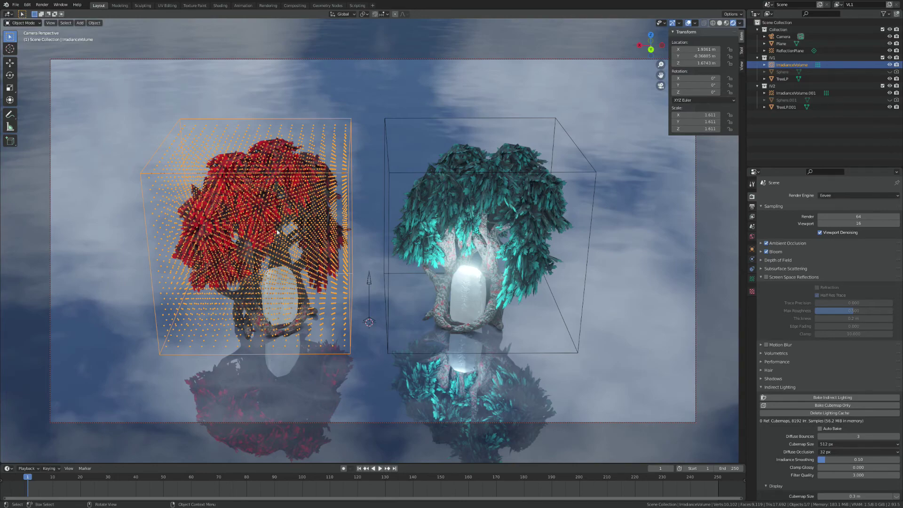
pyautogui.moveTo(282, 223)
pyautogui.mouseDown(button='middle')
pyautogui.moveTo(413, 201)
pyautogui.moveTo(283, 214)
pyautogui.mouseUp(button='middle')
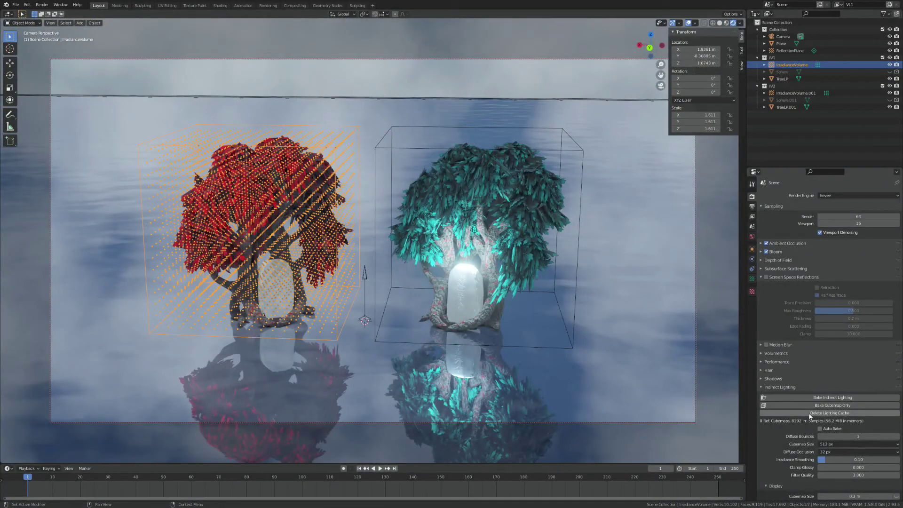
# Step: Try moving the red tree out of its irradiance volume and partway back into it
pyautogui.click(281, 202)
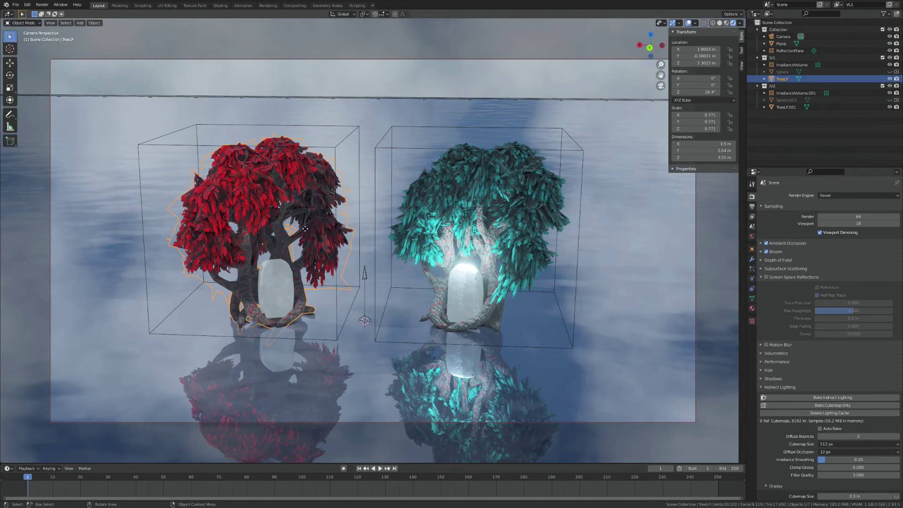
pyautogui.press('g')
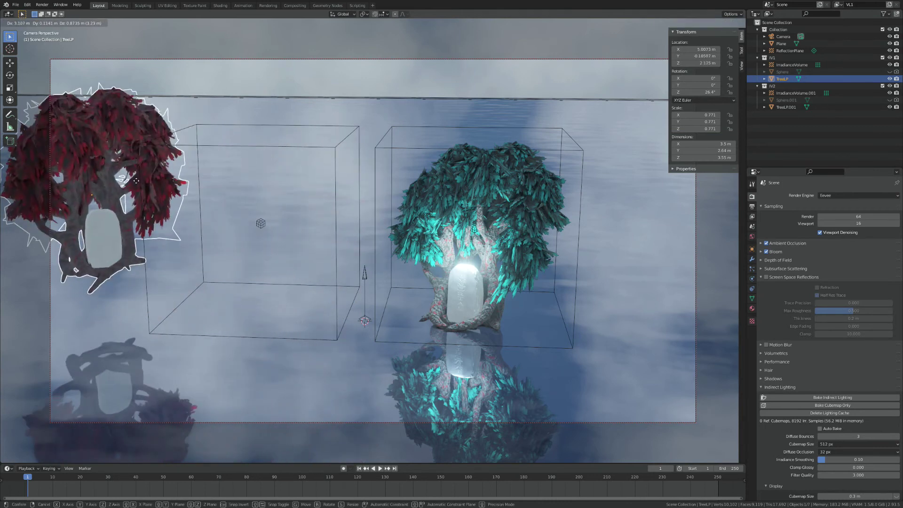
pyautogui.click(152, 202)
pyautogui.moveTo(152, 201); pyautogui.dragTo(195, 261, button='middle')
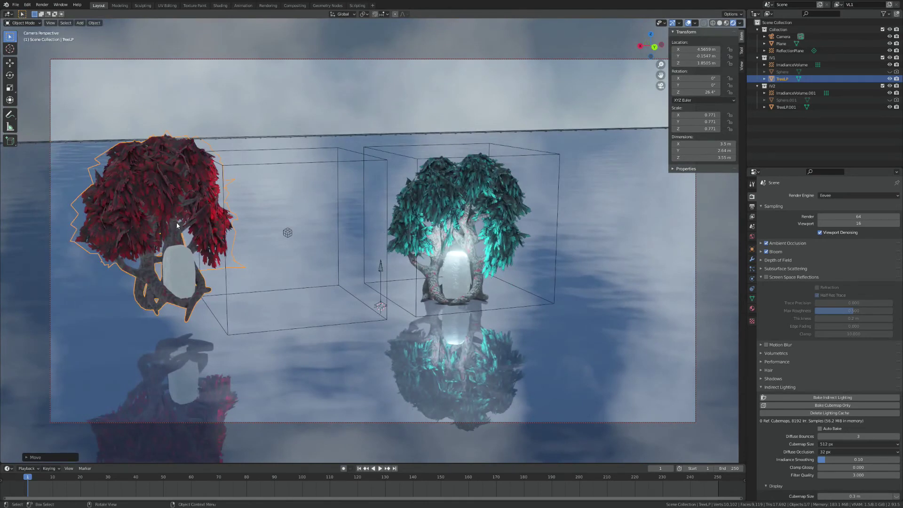
pyautogui.press('g')
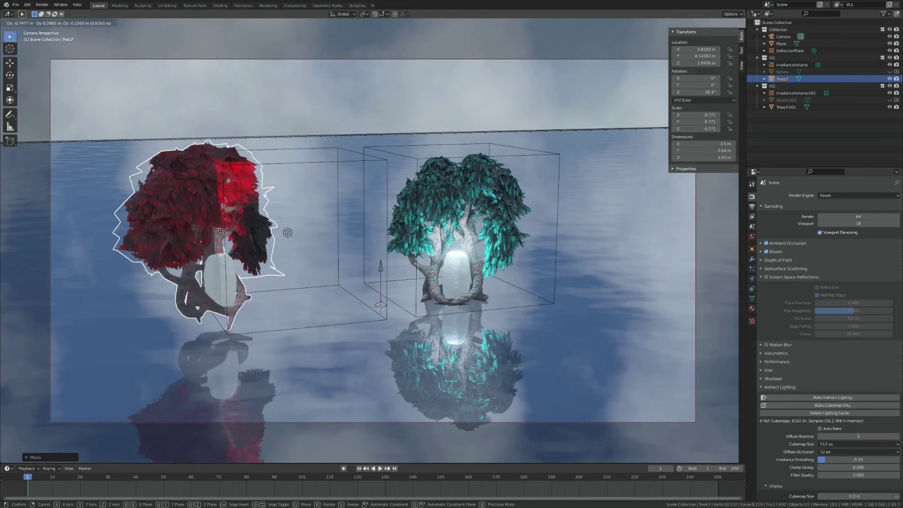
pyautogui.click(246, 232)
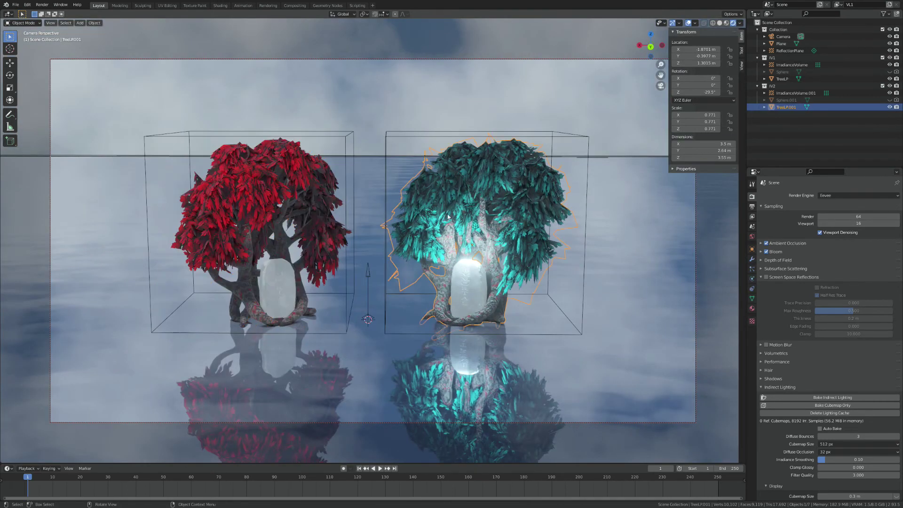
# Step: Select the red tree, hide both irradiance volumes, and examine the baked lighting on both trees from several angles
pyautogui.click(389, 230)
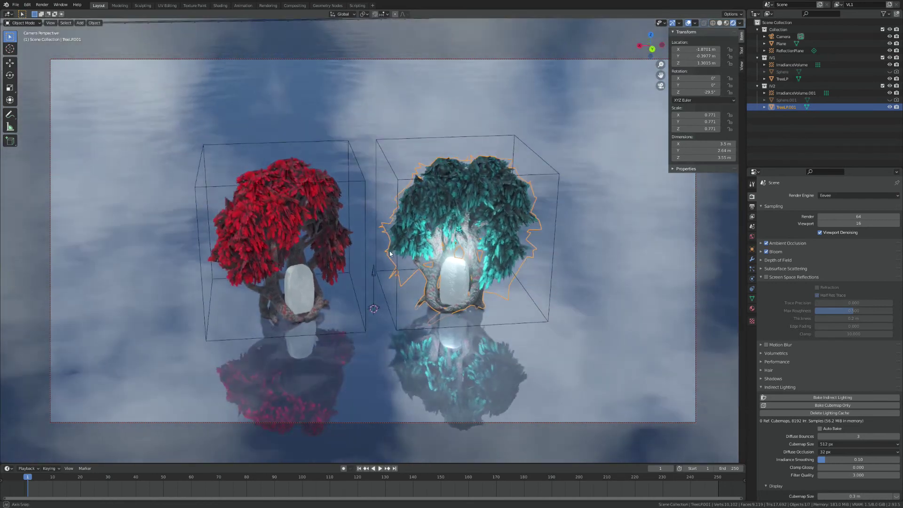
pyautogui.click(304, 229)
pyautogui.click(318, 241)
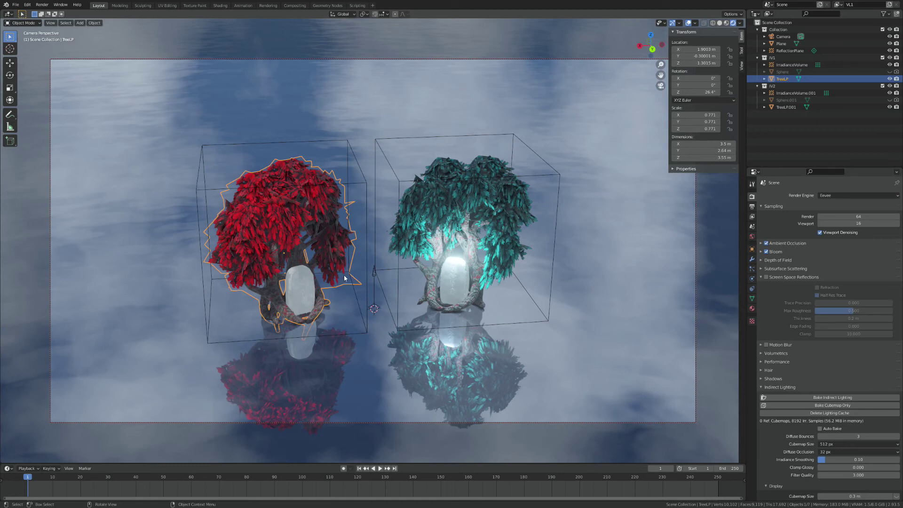
pyautogui.moveTo(391, 276); pyautogui.dragTo(537, 225, button='middle')
pyautogui.click(889, 93)
pyautogui.click(889, 65)
pyautogui.moveTo(430, 234); pyautogui.dragTo(461, 245, button='middle')
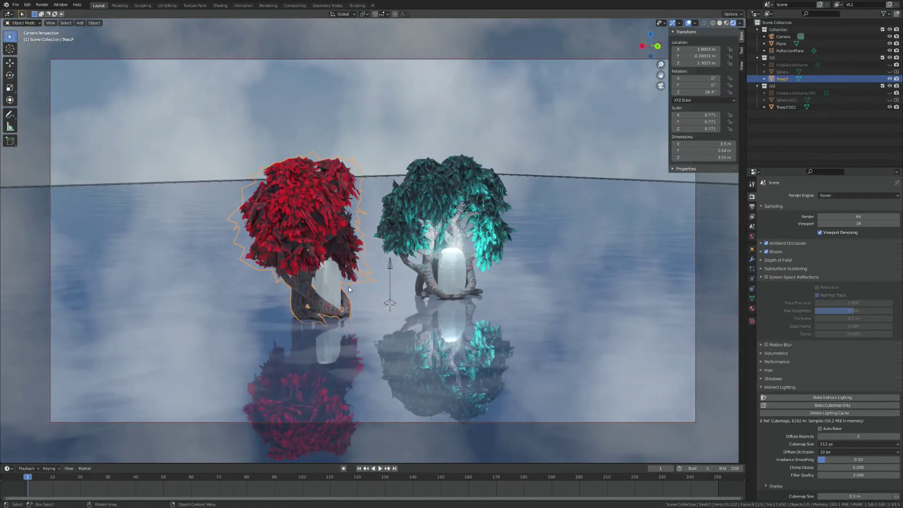
pyautogui.moveTo(403, 264); pyautogui.dragTo(362, 270, button='middle')
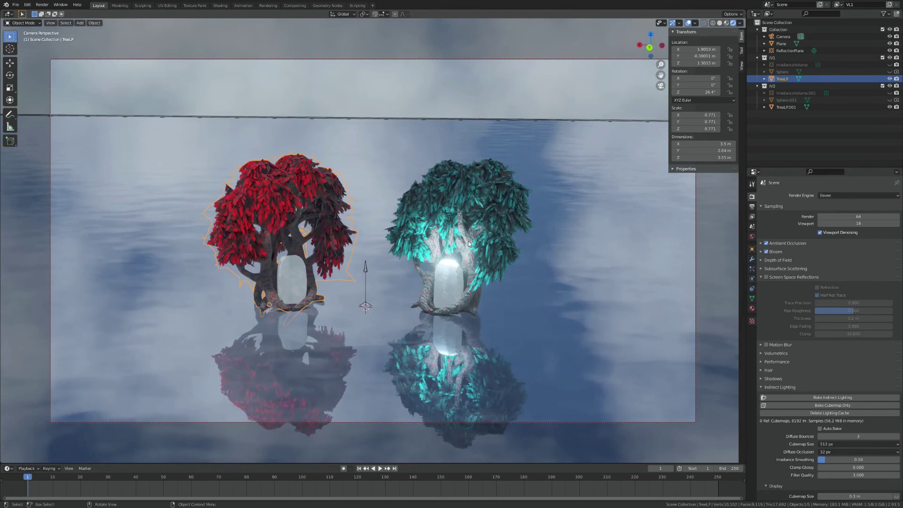
# Step: Unhide both irradiance volumes in the viewport and view them around the two trees
pyautogui.click(888, 65)
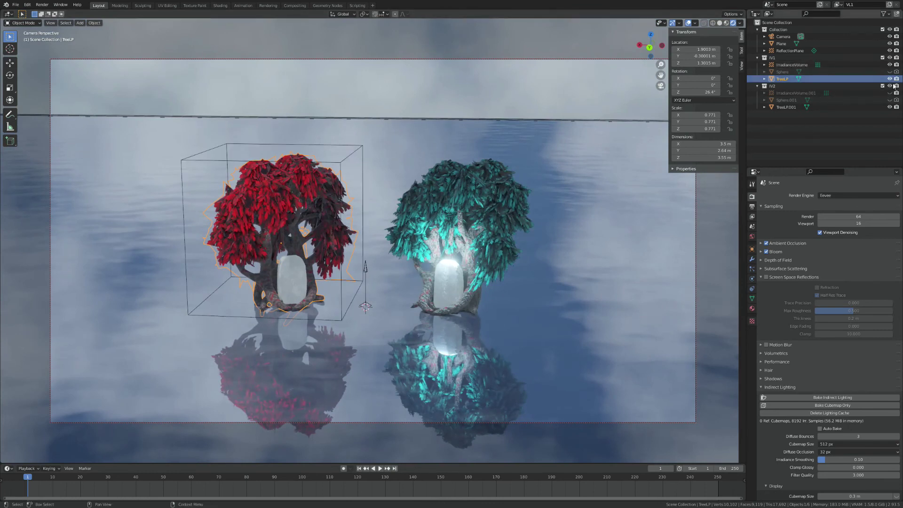
pyautogui.click(889, 93)
pyautogui.moveTo(465, 200); pyautogui.dragTo(499, 228, button='middle')
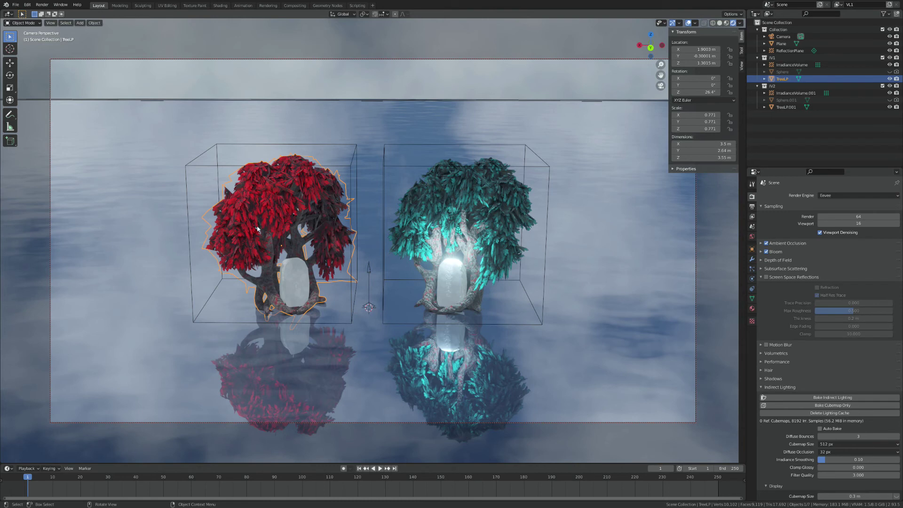
pyautogui.moveTo(490, 273); pyautogui.dragTo(494, 285, button='middle')
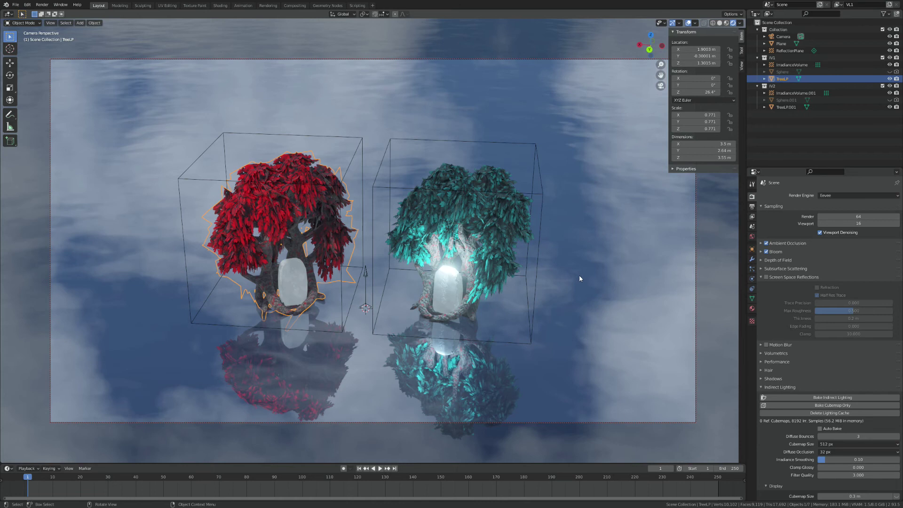
# Step: Add a cube between the two trees and scale it down to about 0.36
pyautogui.hotkey('shift', 'a')
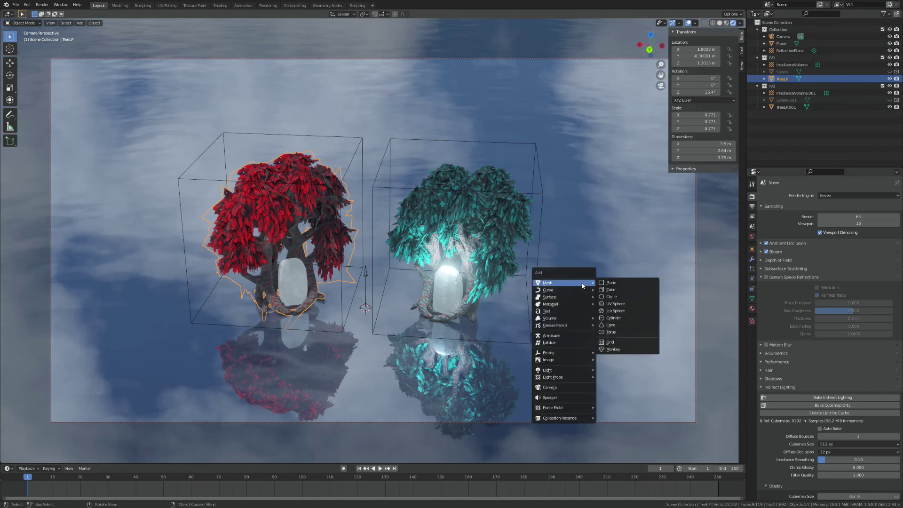
pyautogui.click(611, 290)
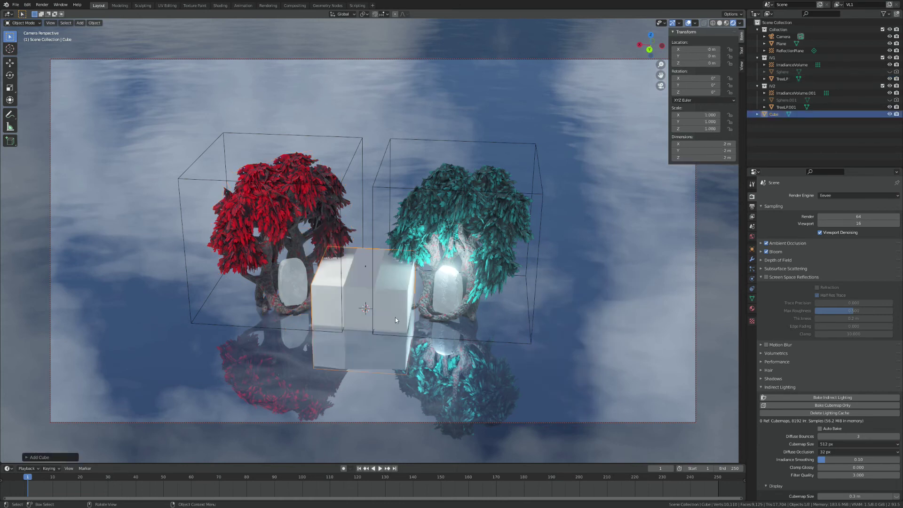
pyautogui.press('s')
pyautogui.click(376, 310)
pyautogui.moveTo(376, 310); pyautogui.dragTo(374, 315, button='middle')
# Step: Move the cube beside the teal tree inside its irradiance volume and shrink it to a scale of about 0.091
pyautogui.press('g')
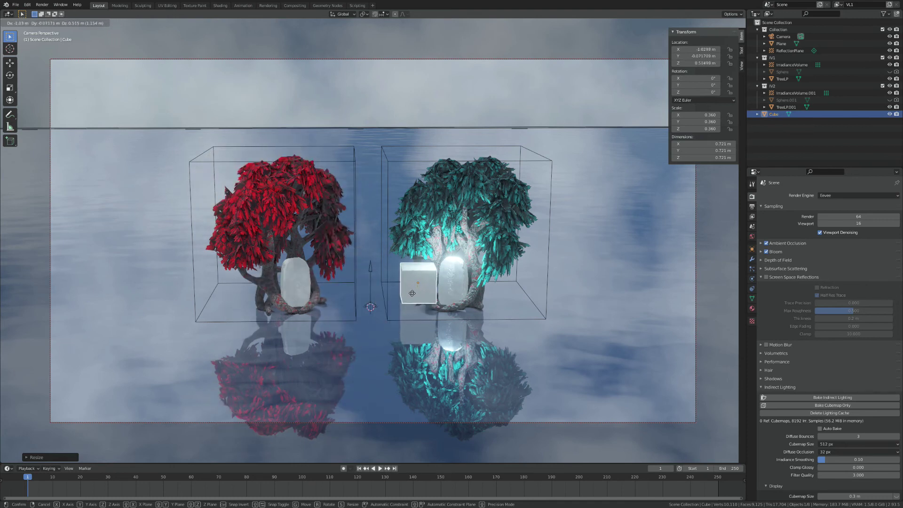
pyautogui.click(446, 291)
pyautogui.press('s')
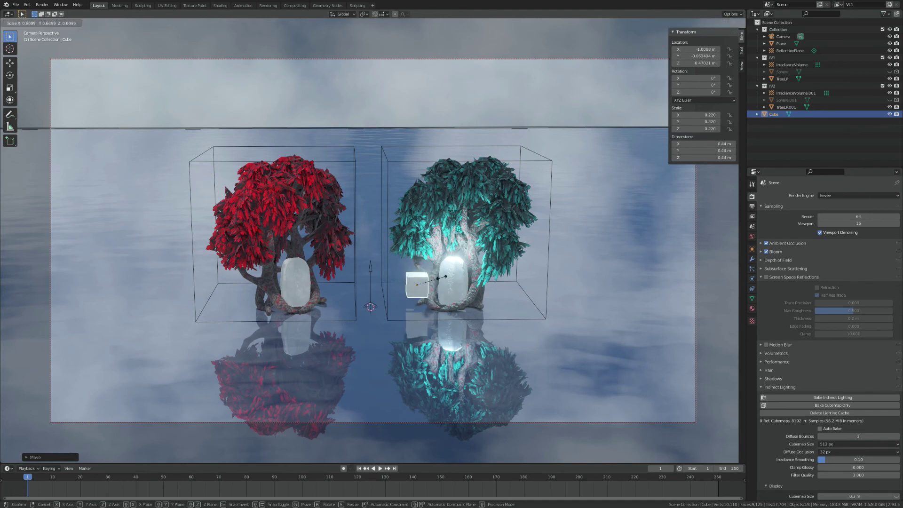
pyautogui.click(431, 288)
pyautogui.scroll(4, 424, 297)
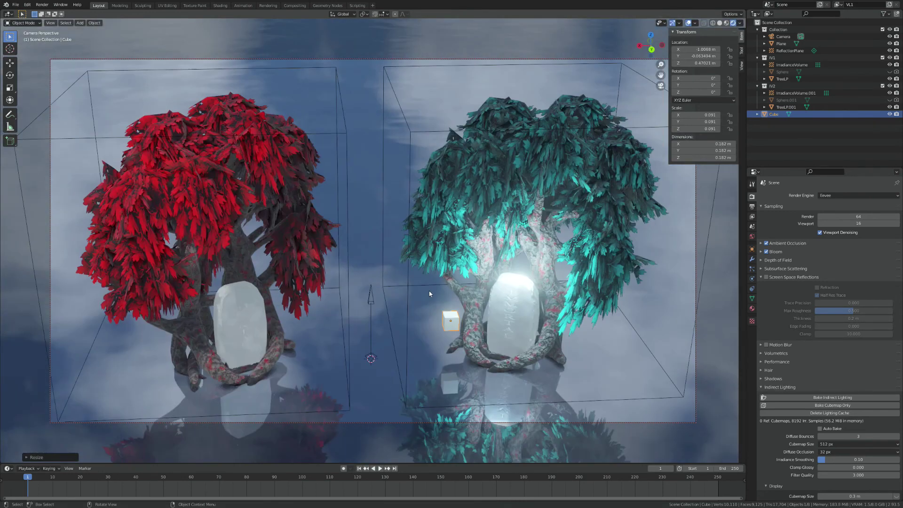
pyautogui.press('g')
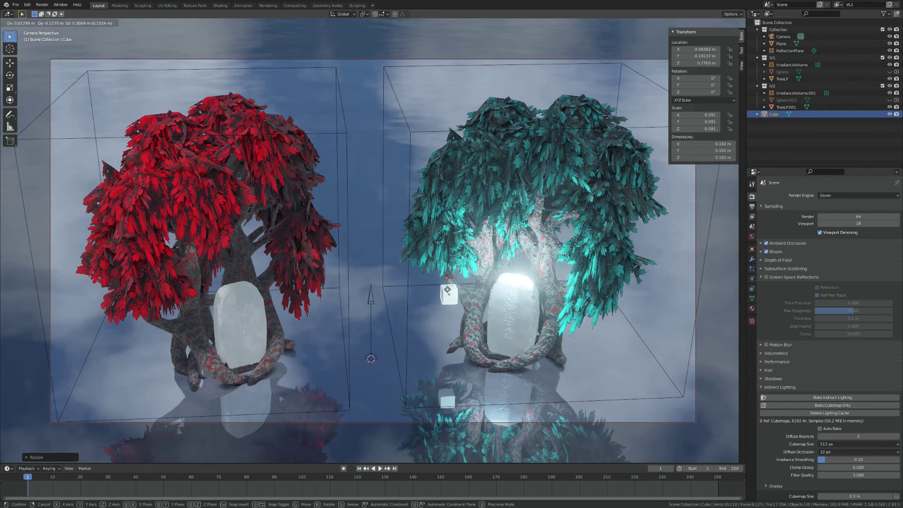
pyautogui.click(459, 288)
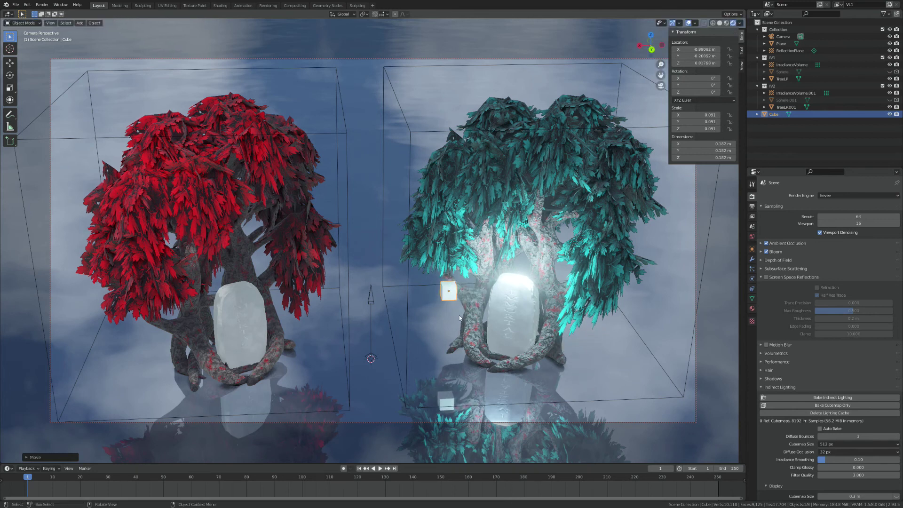
pyautogui.scroll(-4, 431, 299)
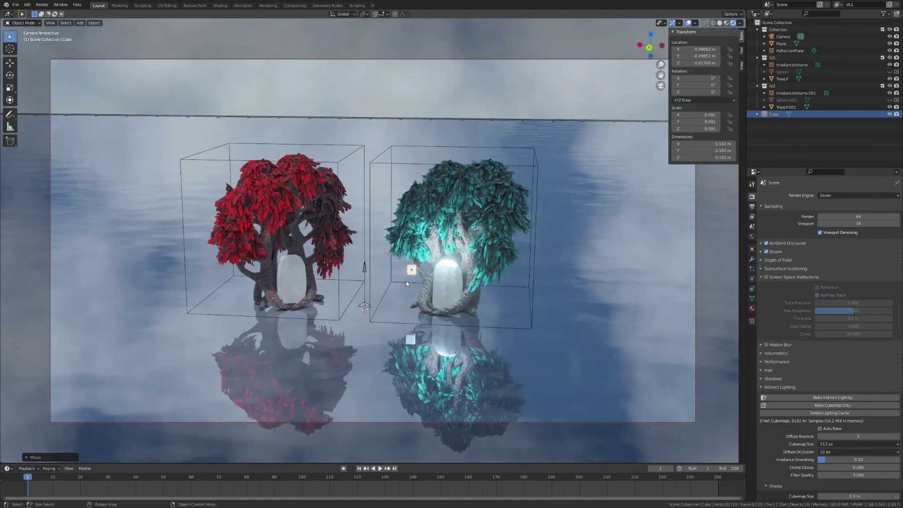
pyautogui.moveTo(406, 284); pyautogui.dragTo(461, 289, button='middle')
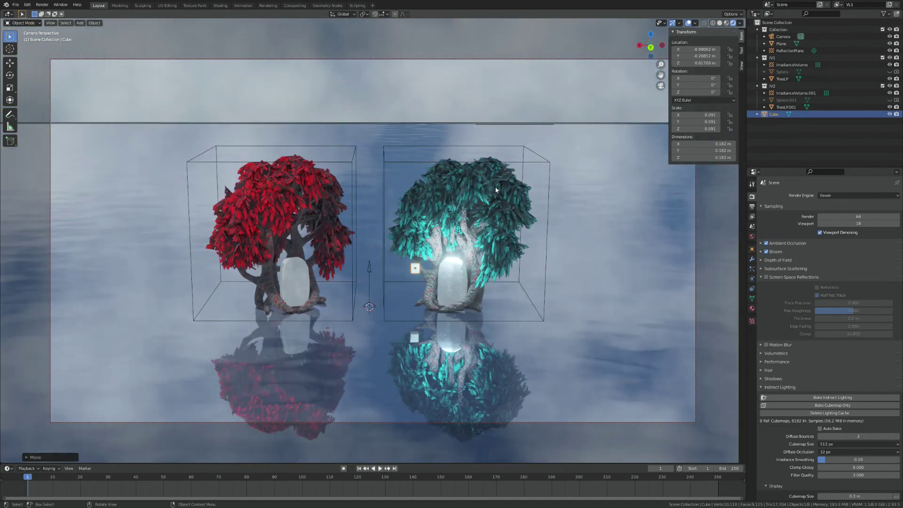
# Step: Set the probe distance of the teal tree's irradiance volume to 0.5 m
pyautogui.click(419, 163)
pyautogui.click(752, 279)
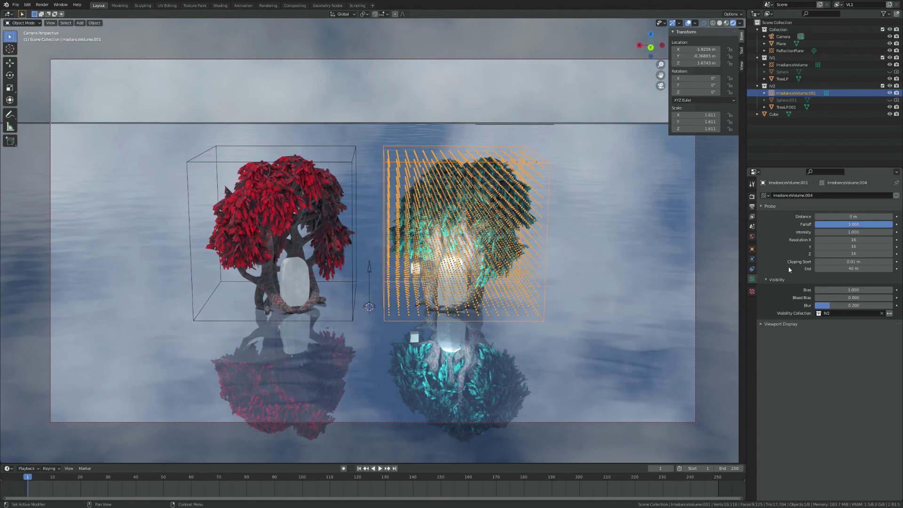
pyautogui.moveTo(826, 217); pyautogui.dragTo(843, 226)
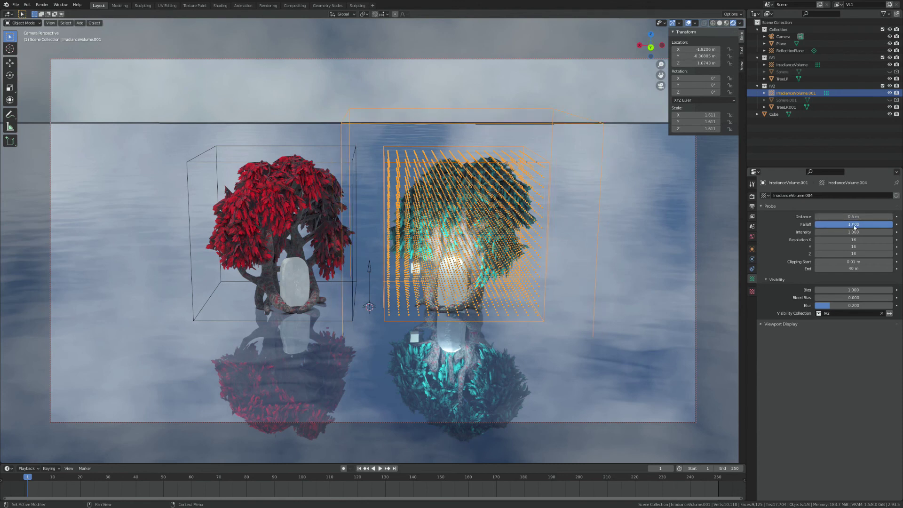
# Step: Move the cube toward the gap between the trees, to the edge of the teal tree's irradiance volume, and view its lighting closely
pyautogui.click(415, 270)
pyautogui.press('g')
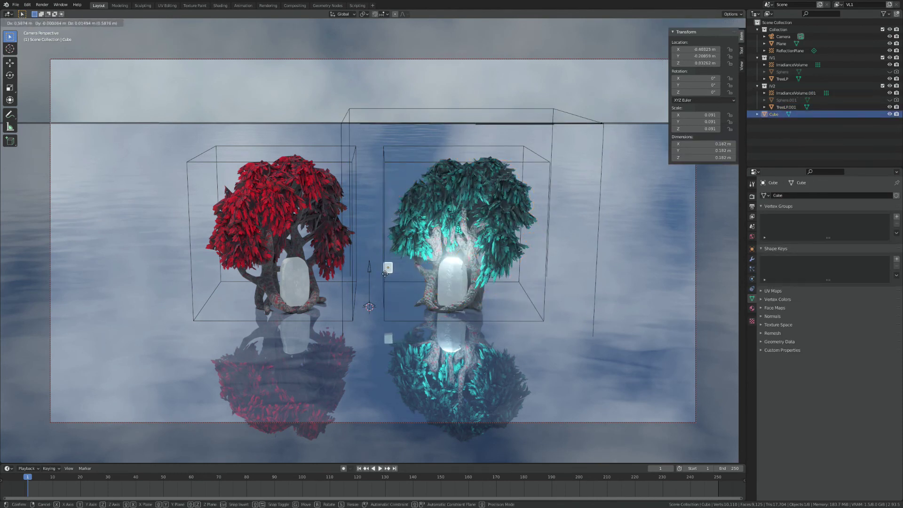
pyautogui.click(383, 267)
pyautogui.scroll(5, 400, 282)
pyautogui.scroll(4, 410, 297)
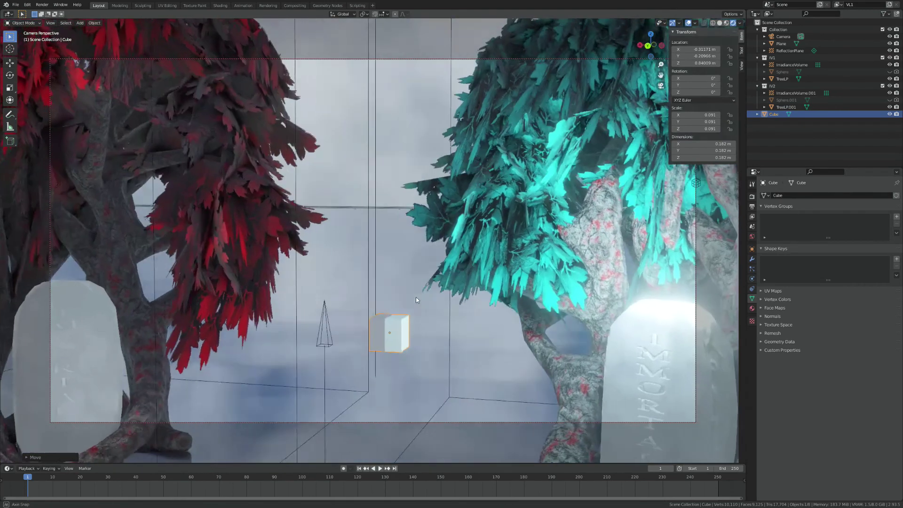
# Step: Try shifting the cube across the teal volume's falloff zone, and select that volume to view its outer boundary
pyautogui.press('g')
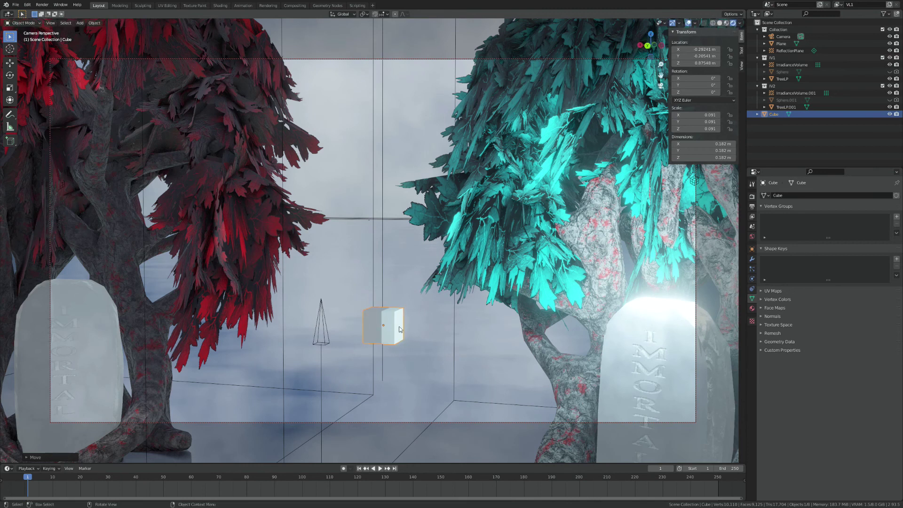
pyautogui.scroll(-6, 400, 326)
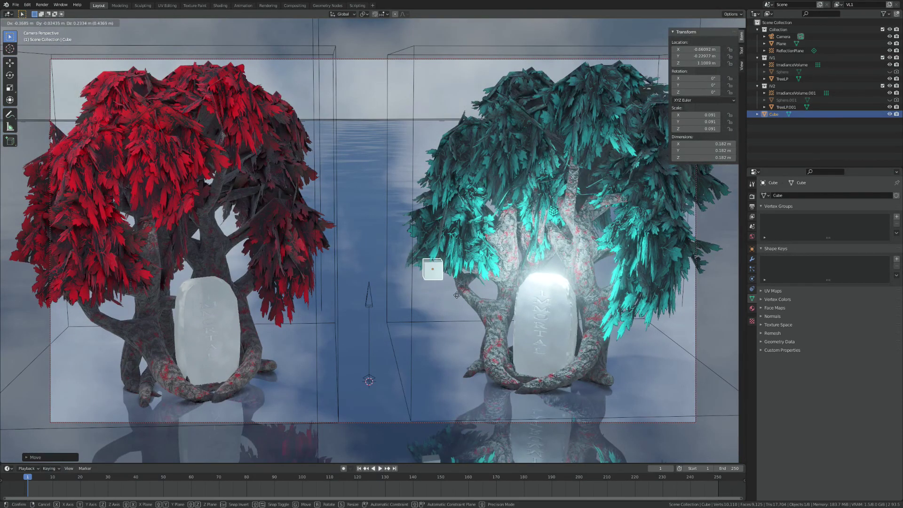
pyautogui.click(416, 319)
pyautogui.scroll(-5, 395, 270)
pyautogui.moveTo(395, 270); pyautogui.dragTo(442, 215, button='middle')
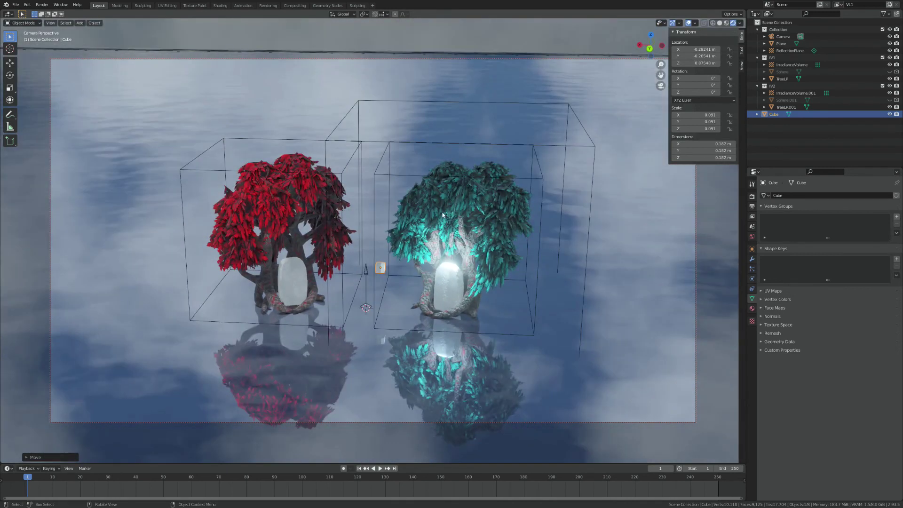
pyautogui.click(560, 146)
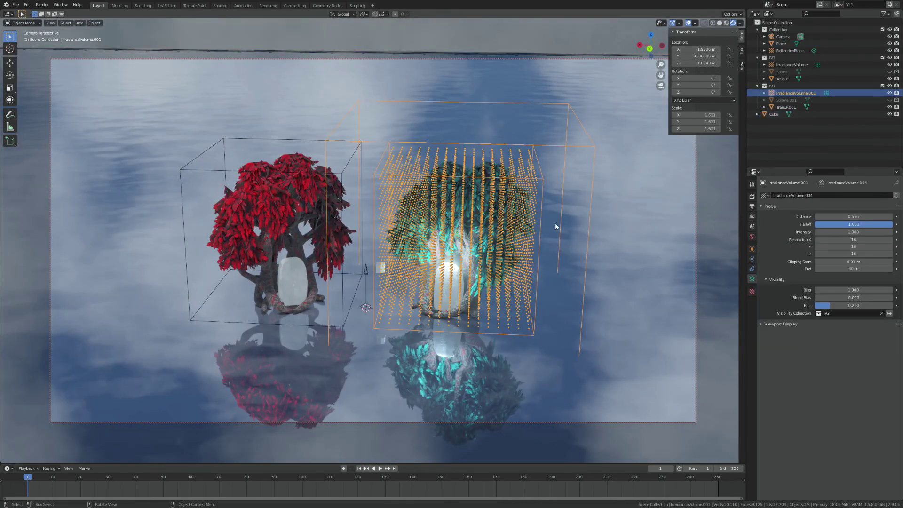
pyautogui.moveTo(555, 226); pyautogui.dragTo(559, 220, button='middle')
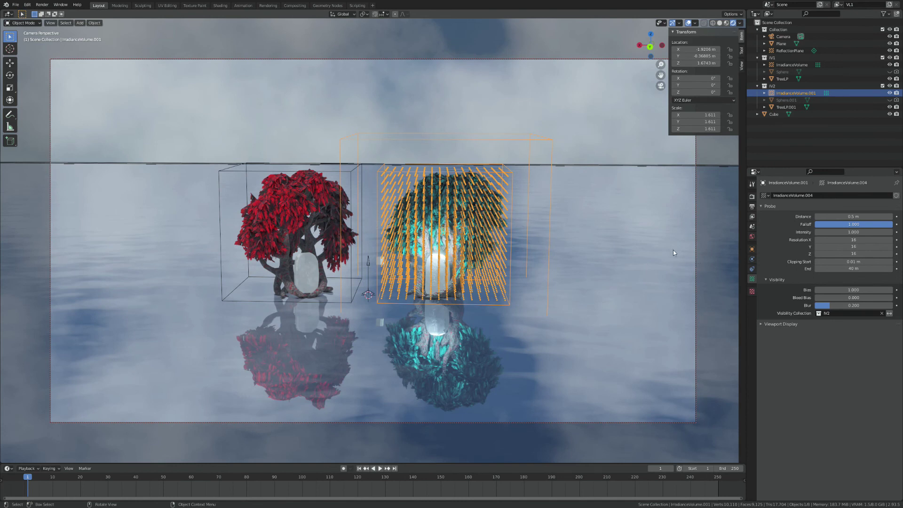
# Step: Undo the cube's addition, its scaling and moves, and the distance change on the teal tree's irradiance volume
pyautogui.hotkey('ctrl', 'z')
pyautogui.hotkey('ctrl', 'z')
pyautogui.hotkey('ctrl', 'z')
pyautogui.hotkey('ctrl', 'z')
pyautogui.hotkey('ctrl', 'z')
pyautogui.hotkey('ctrl', 'z')
pyautogui.hotkey('ctrl', 'z')
pyautogui.hotkey('ctrl', 'z')
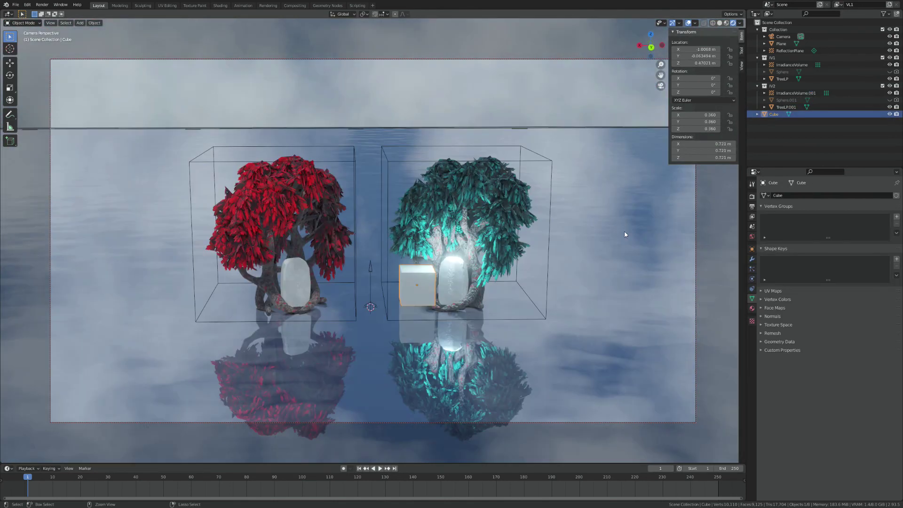
pyautogui.hotkey('ctrl', 'z')
pyautogui.hotkey('ctrl', 'z')
pyautogui.hotkey('ctrl', 'z')
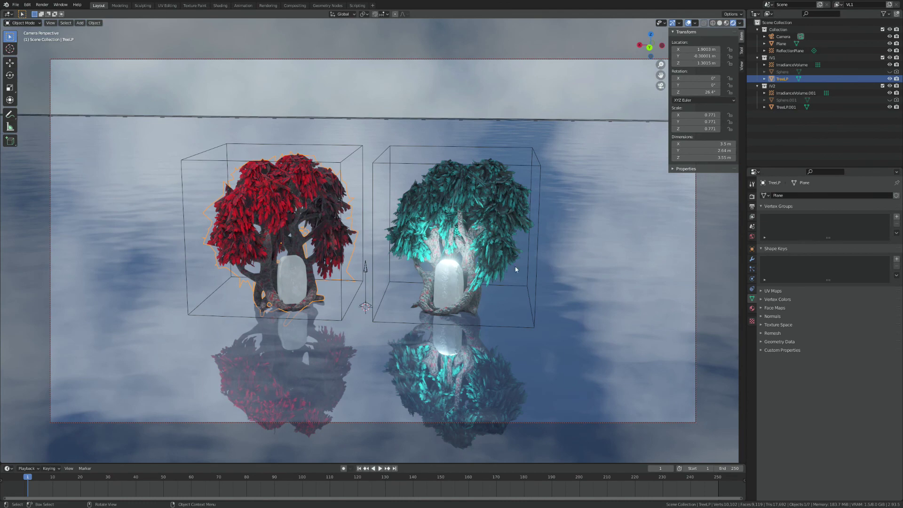
pyautogui.hotkey('ctrl', 'z')
pyautogui.hotkey('ctrl', 'z')
pyautogui.hotkey('ctrl', 'z')
pyautogui.moveTo(583, 247)
pyautogui.mouseDown(button='middle')
pyautogui.moveTo(544, 244)
pyautogui.moveTo(593, 247)
pyautogui.moveTo(582, 243)
pyautogui.mouseUp(button='middle')
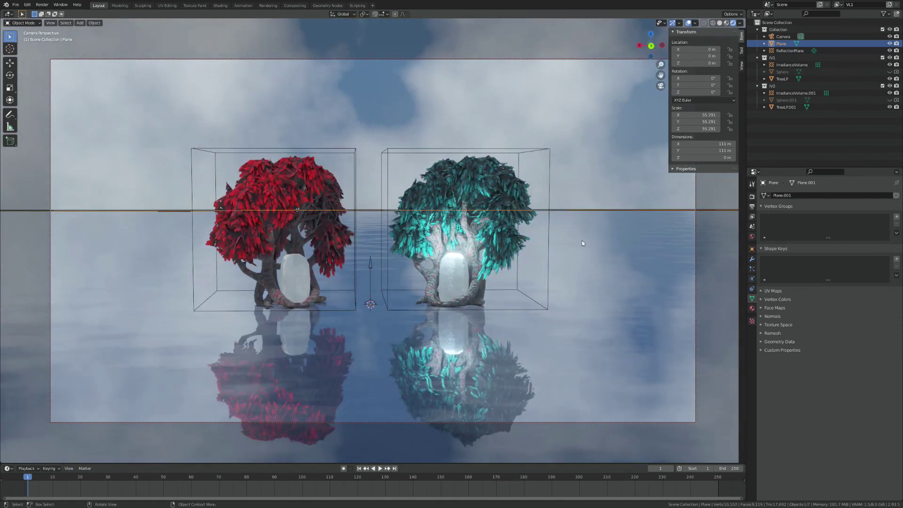
# Step: Select the teal tree's irradiance volume and examine its sample points from several angles
pyautogui.click(548, 175)
pyautogui.moveTo(547, 208); pyautogui.dragTo(524, 220, button='middle')
pyautogui.moveTo(532, 220); pyautogui.dragTo(481, 259, button='middle')
pyautogui.moveTo(312, 287); pyautogui.dragTo(434, 291, button='middle')
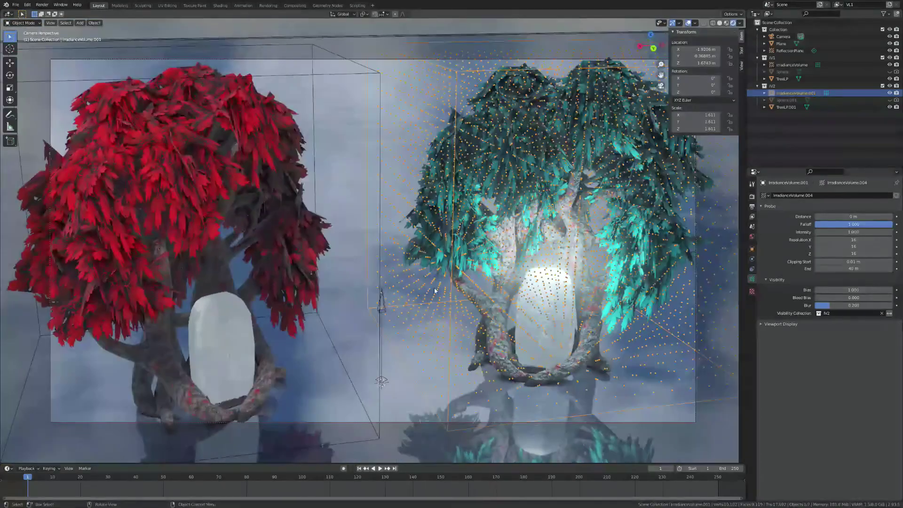
# Step: Select the teal tree and examine the baked lighting on it and the red tree
pyautogui.click(606, 212)
pyautogui.moveTo(574, 253); pyautogui.dragTo(536, 241, button='middle')
pyautogui.scroll(-5, 536, 240)
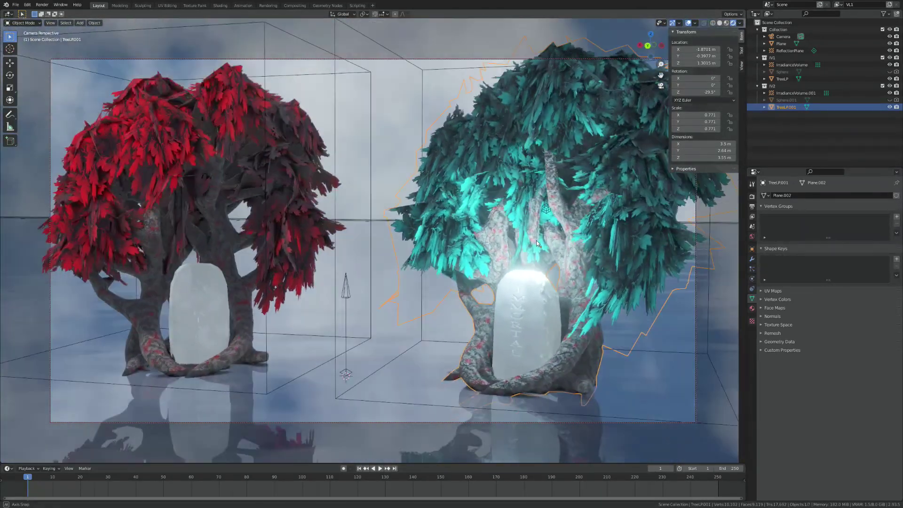
pyautogui.moveTo(425, 240); pyautogui.dragTo(364, 246, button='middle')
pyautogui.scroll(3, 364, 247)
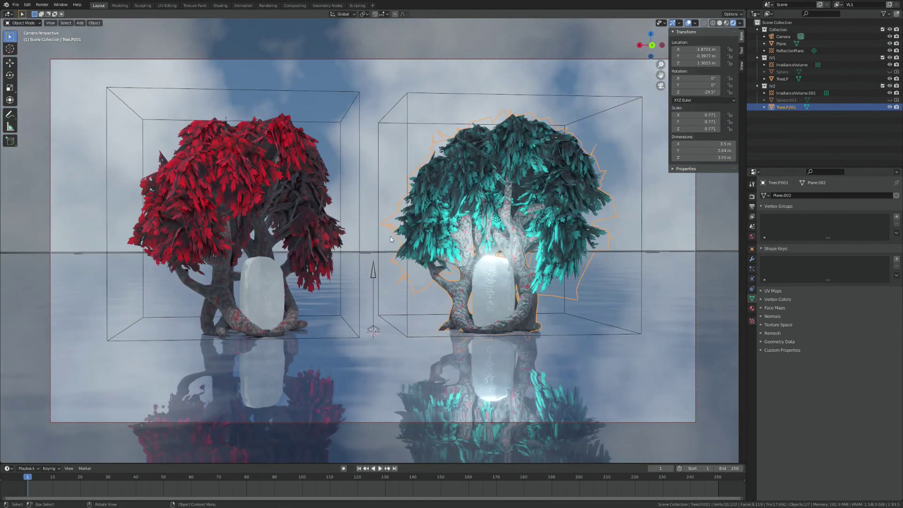
# Step: Select the red tree's irradiance volume, clear the selection, and view both trees side by side within their volumes
pyautogui.click(364, 203)
pyautogui.click(371, 198)
pyautogui.moveTo(371, 201); pyautogui.dragTo(364, 217, button='middle')
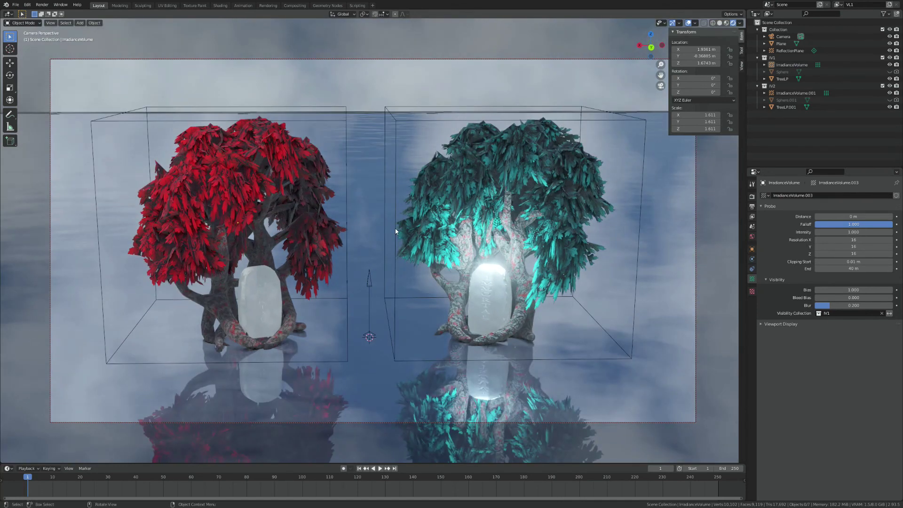
pyautogui.moveTo(381, 234)
pyautogui.mouseDown(button='middle')
pyautogui.moveTo(354, 218)
pyautogui.moveTo(437, 217)
pyautogui.moveTo(384, 217)
pyautogui.mouseUp(button='middle')
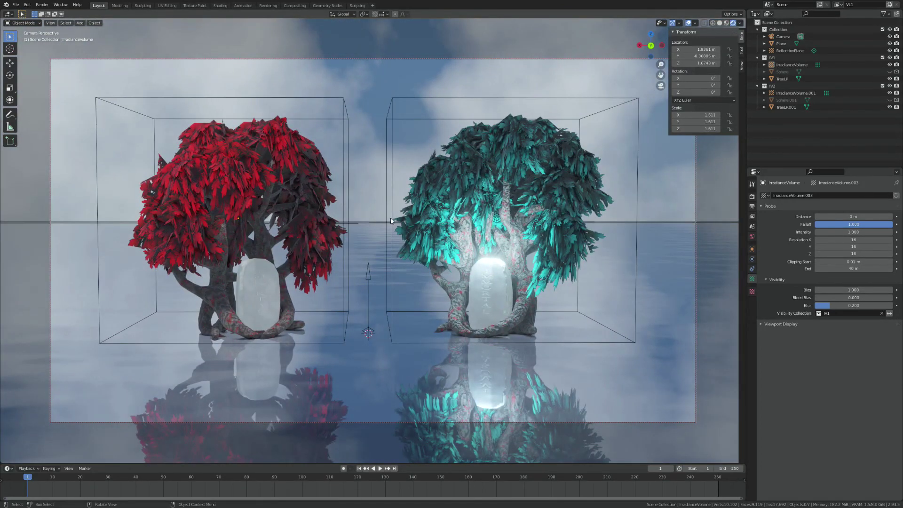